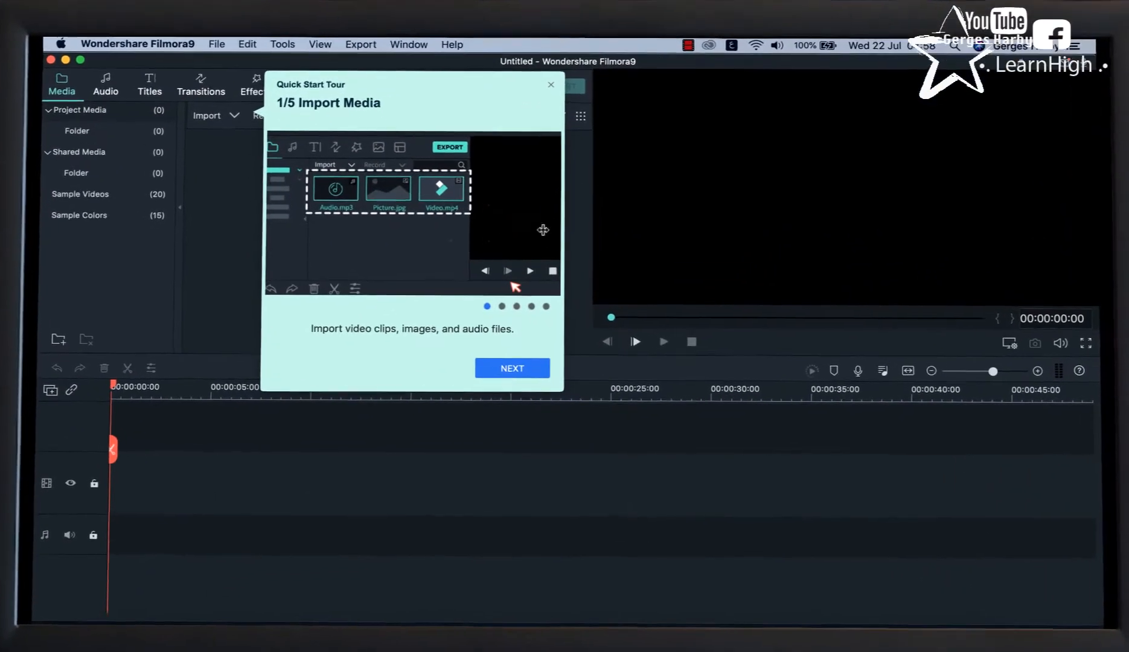
Quit the Quick Start Tour and close the Message Center window
click(551, 84)
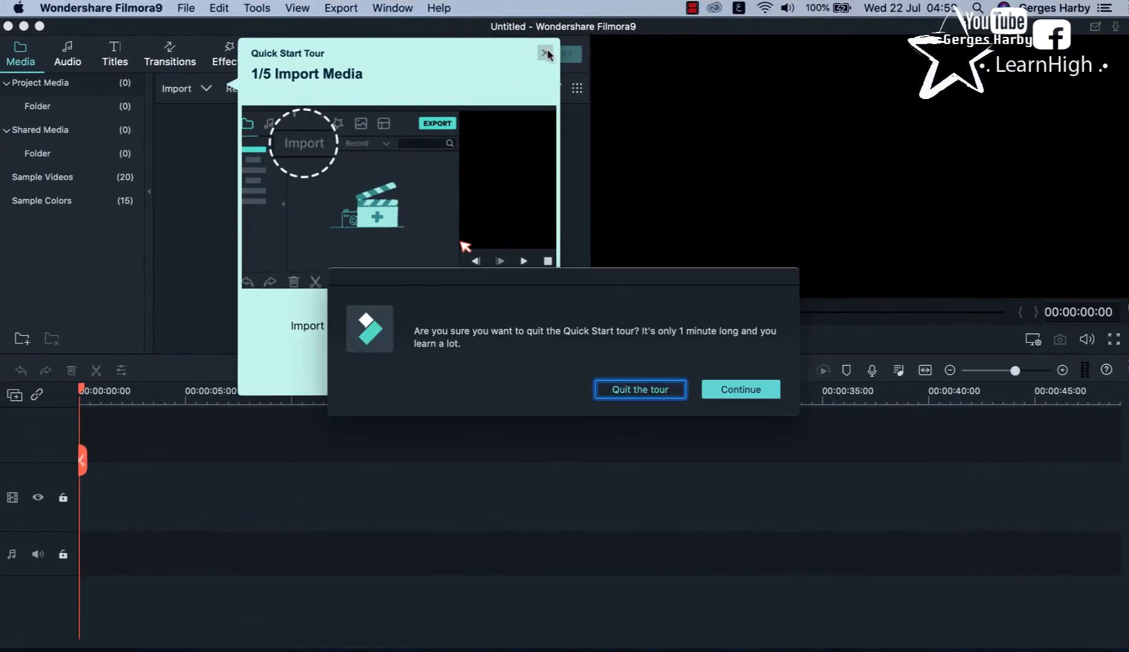
click(674, 389)
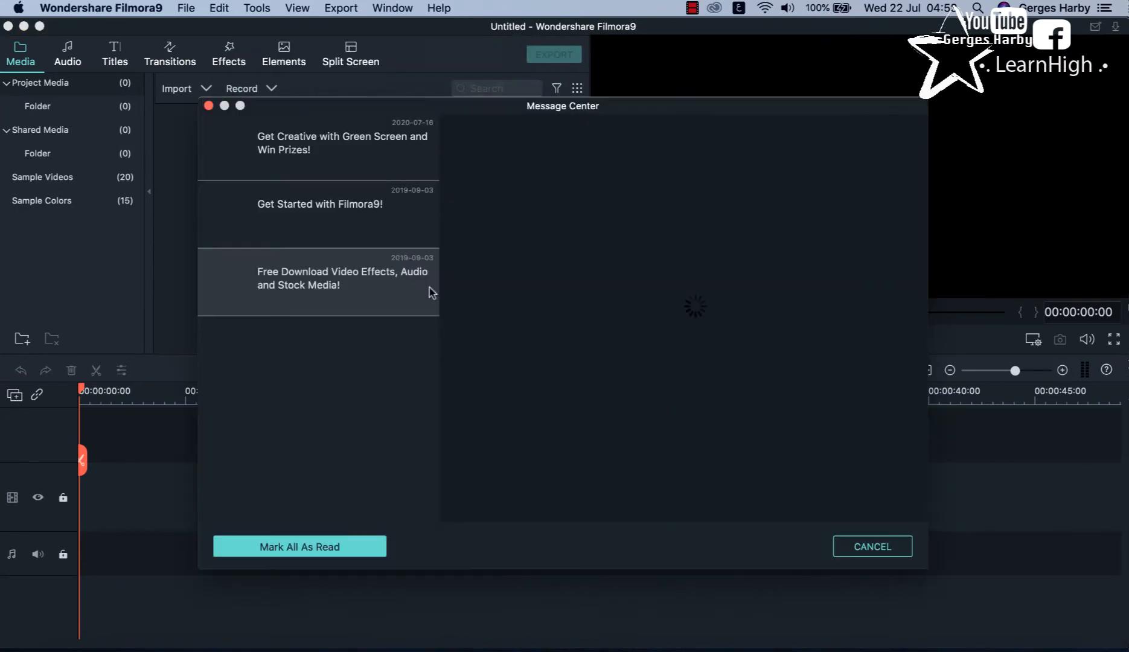
click(208, 106)
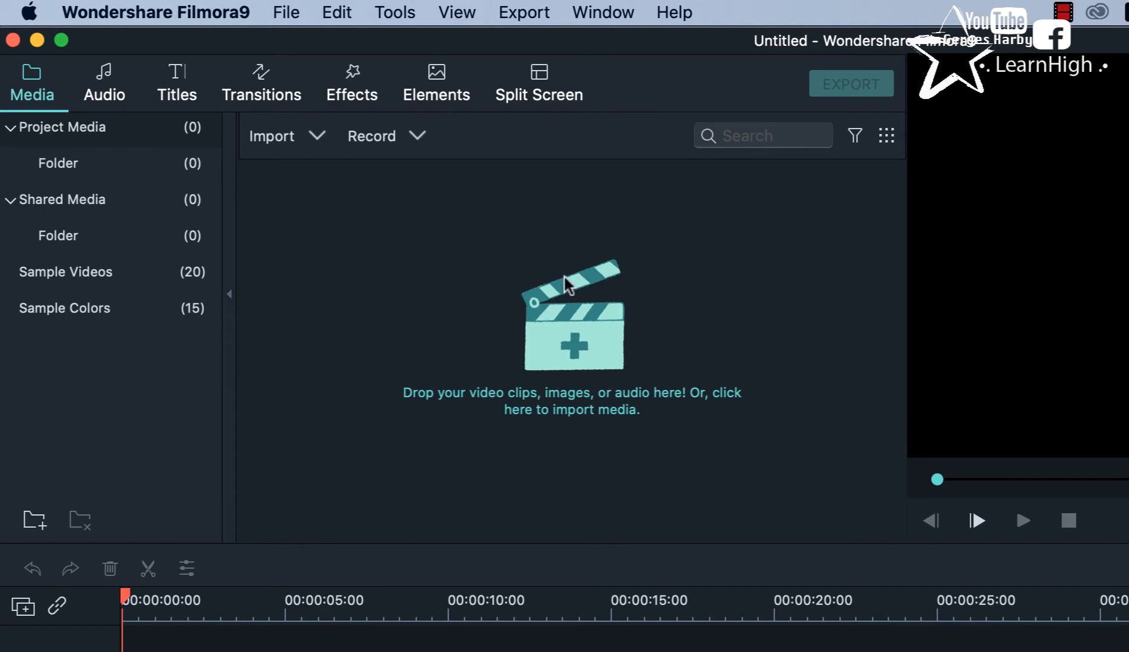
Import logo WHITE.png and the six IMG .MOV clips from the Videos folder into the project media
right_click(523, 301)
click(581, 318)
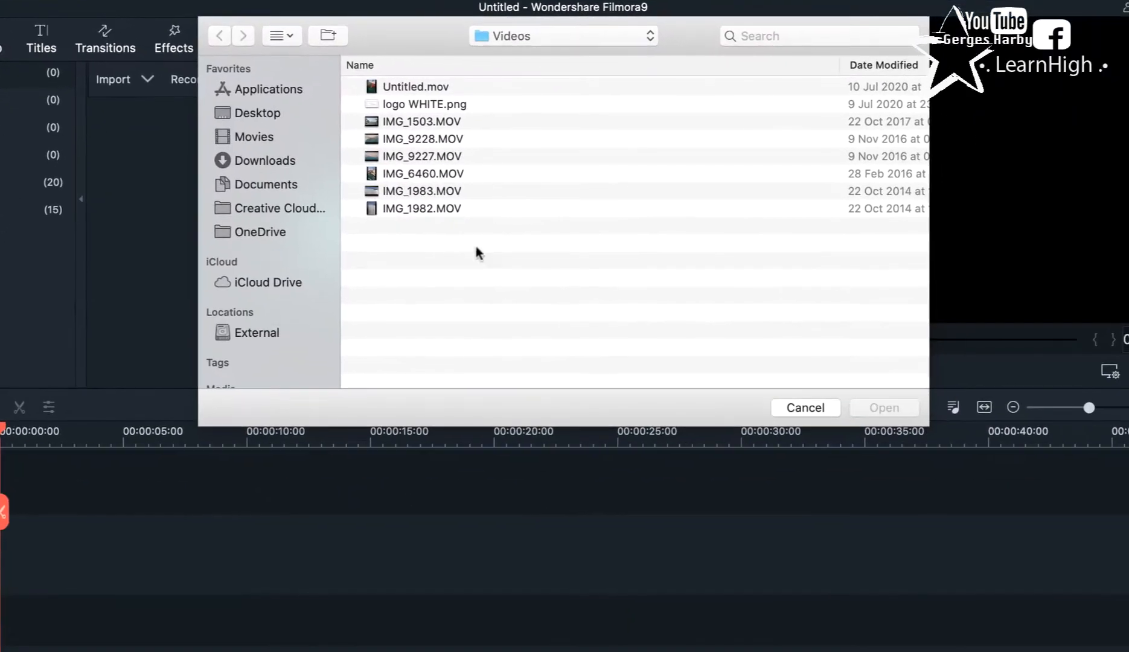
drag(476, 252, 454, 106)
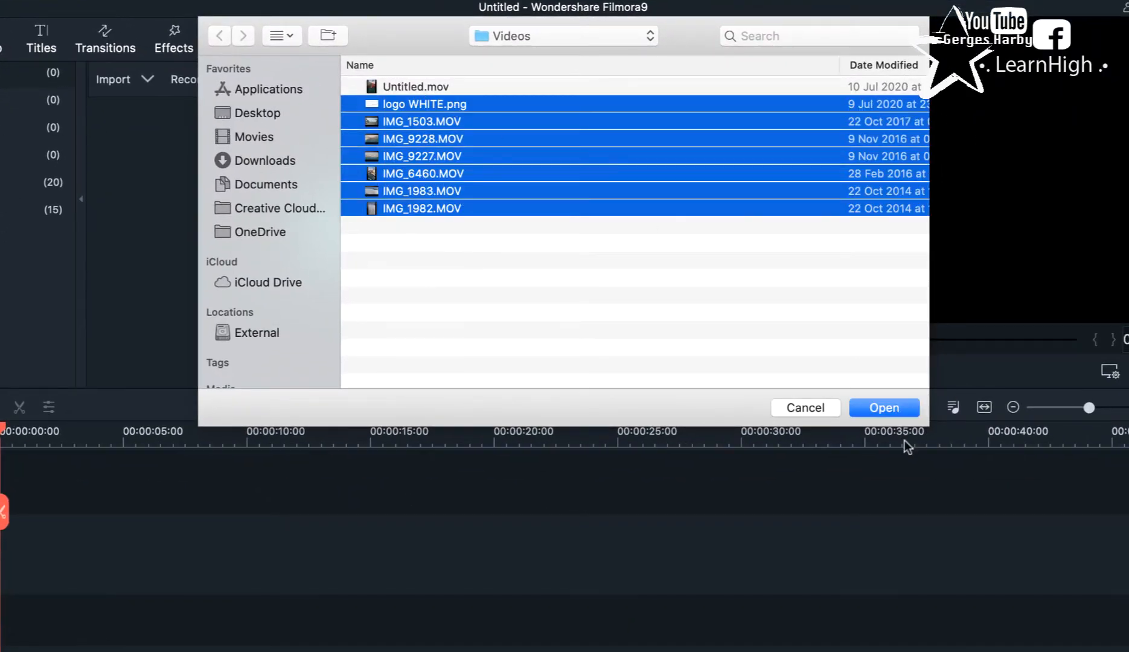
click(885, 408)
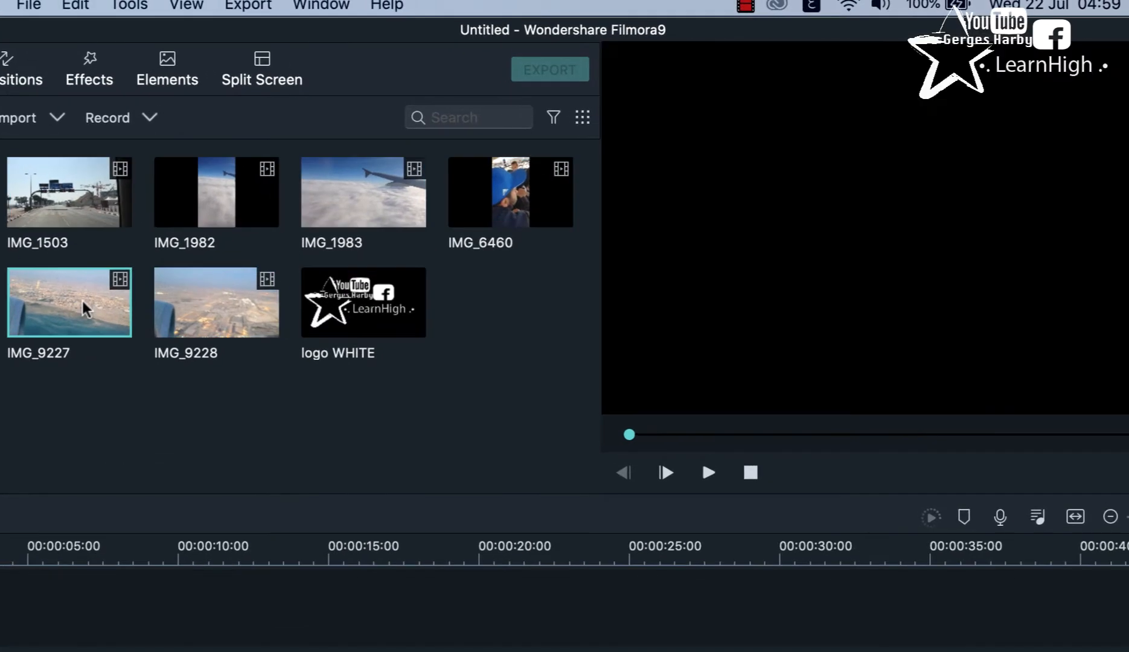
Place the IMG_9227 clip at the start of the timeline, keeping the project settings of 1920X1080 at 30.00fps
click(85, 309)
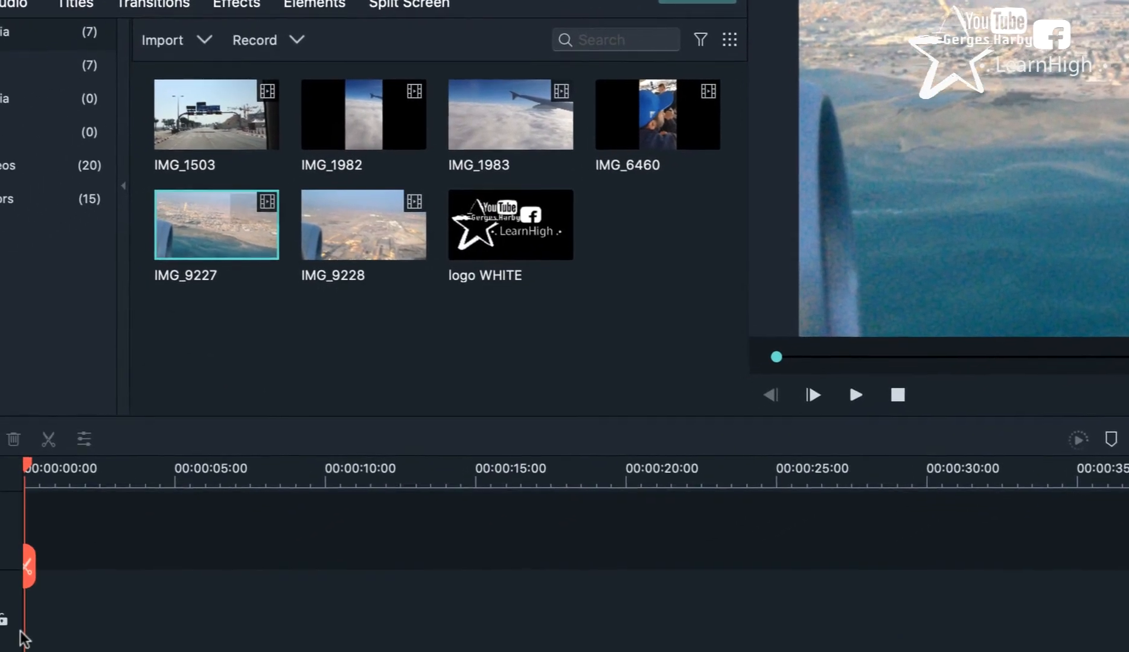
drag(209, 260, 32, 625)
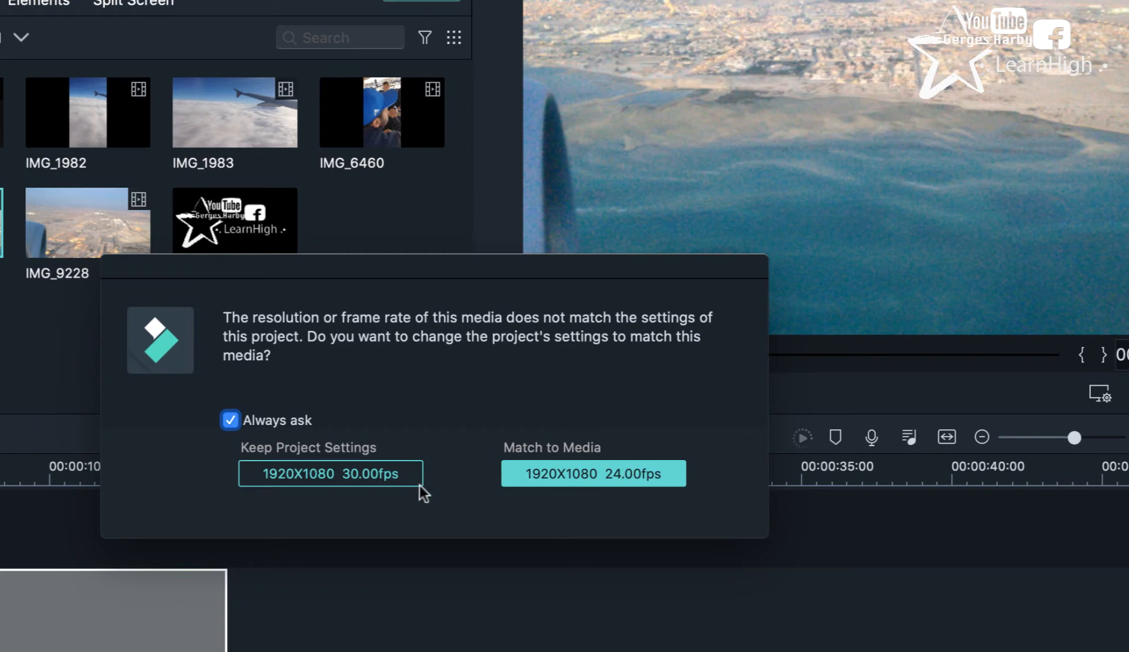
click(394, 473)
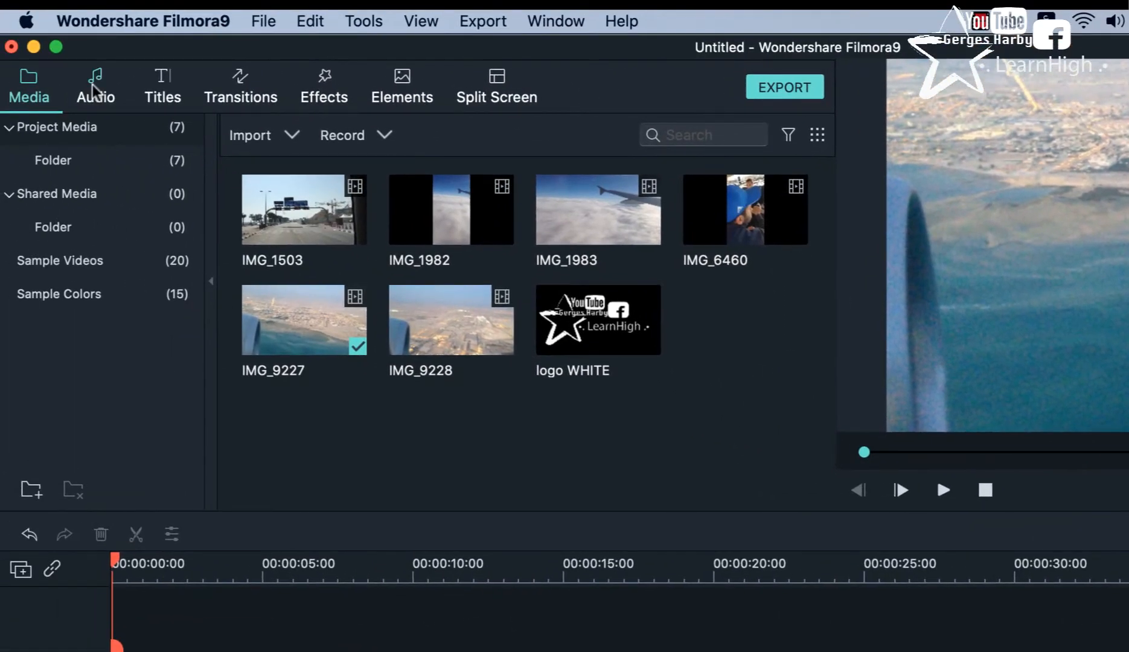
Browse the included music and sound effects, selecting the track Lights on the Gold Shore - Game Of Trees
click(94, 91)
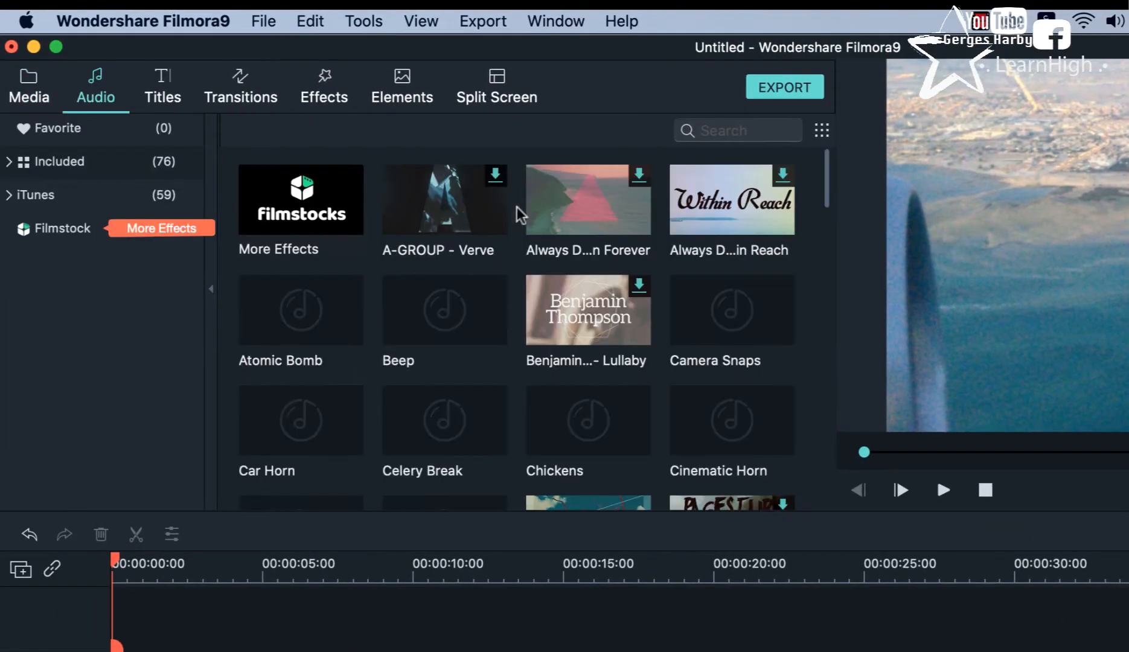
scroll(519, 347, down, 2)
scroll(518, 347, down, 8)
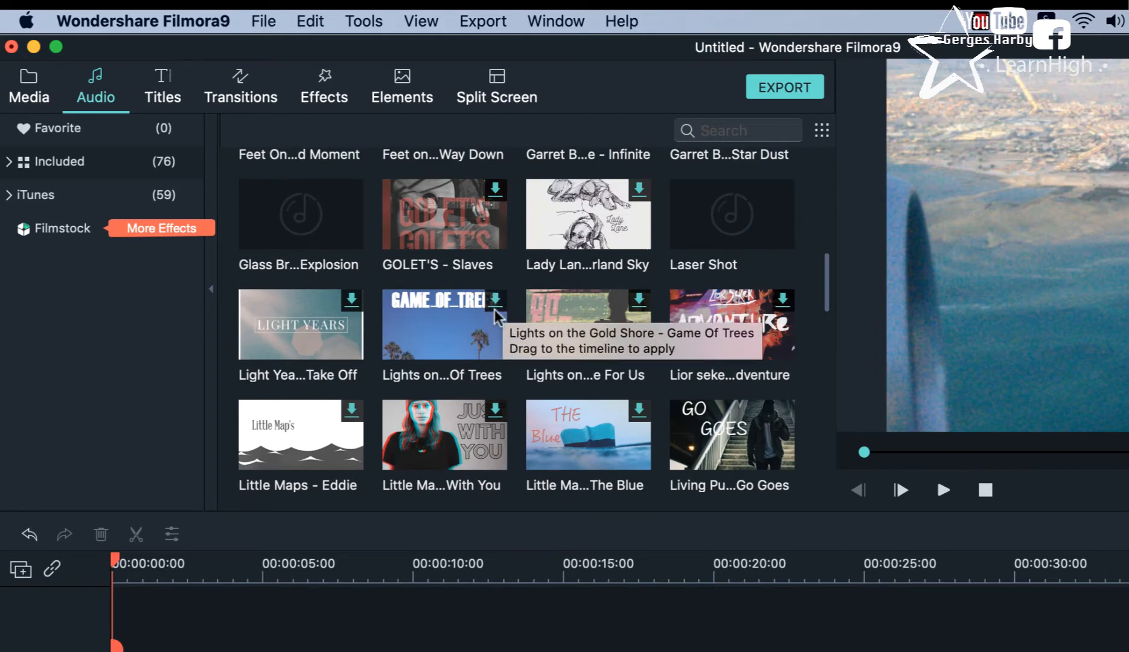
click(498, 307)
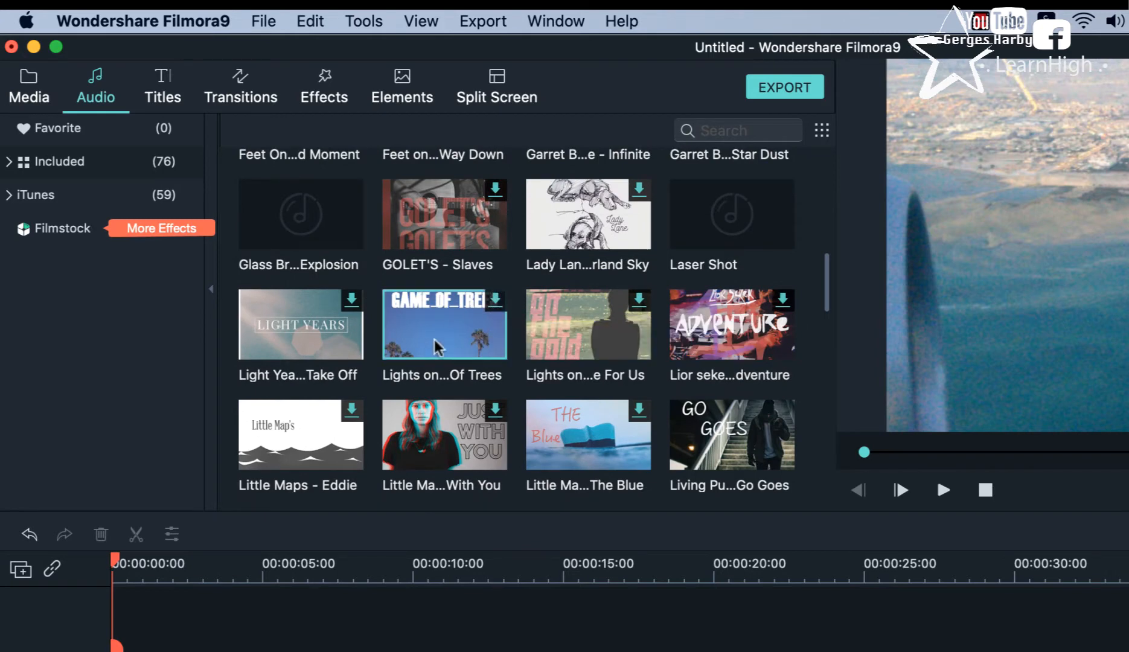
Look through the title templates from credits to openers and preview Lower Third 7
click(163, 97)
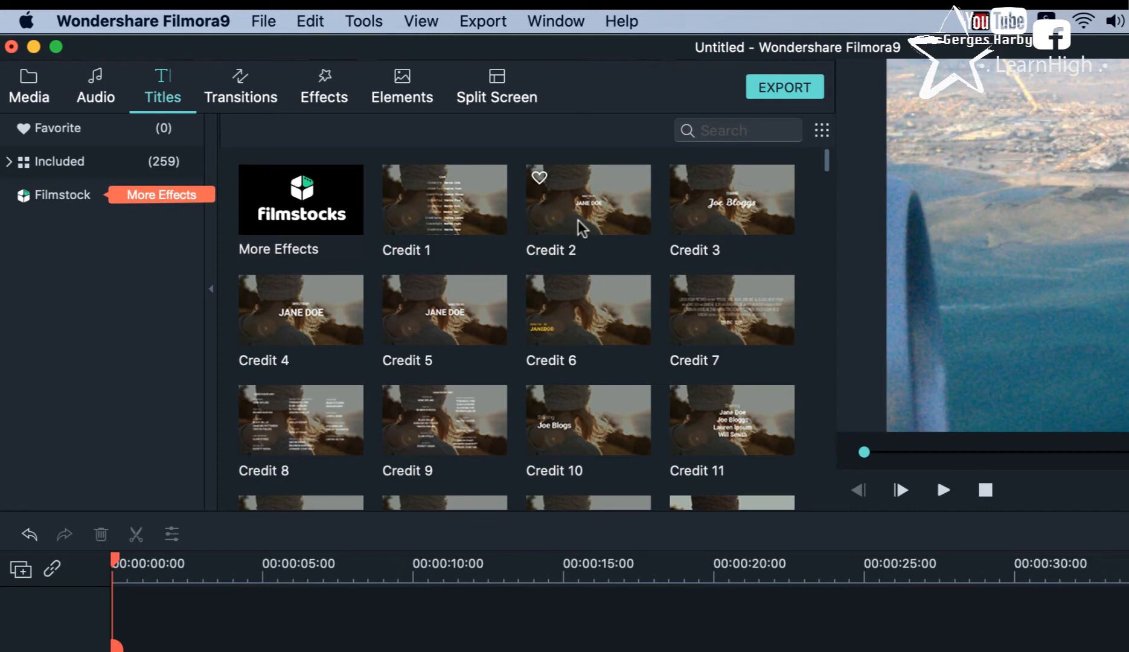
scroll(469, 383, down, 5)
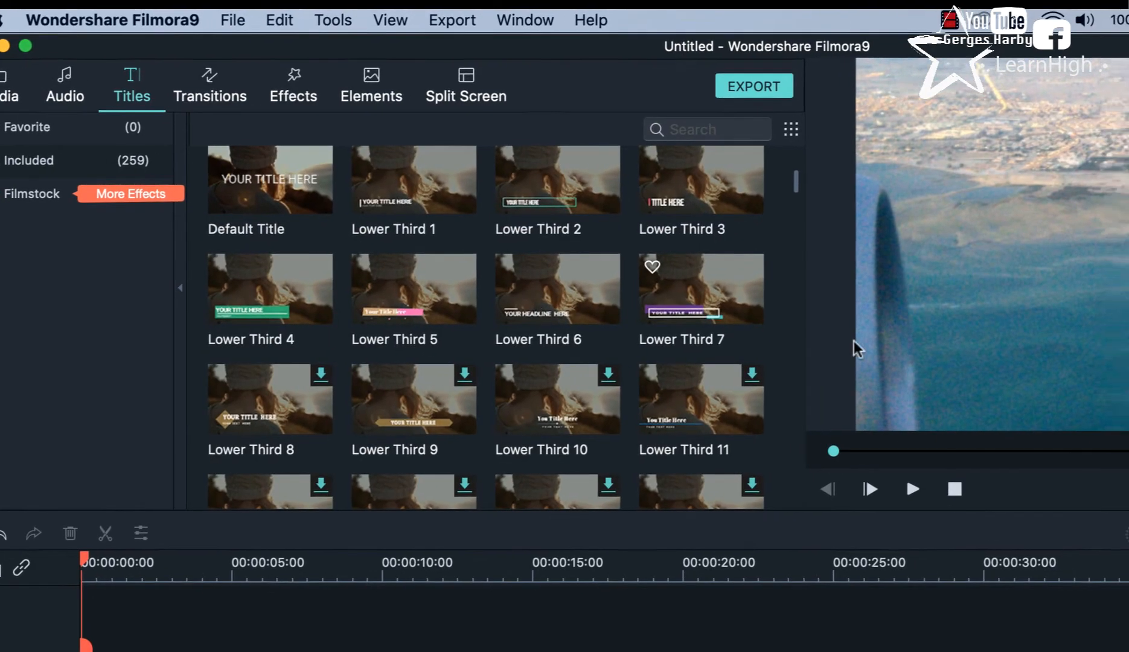
click(714, 282)
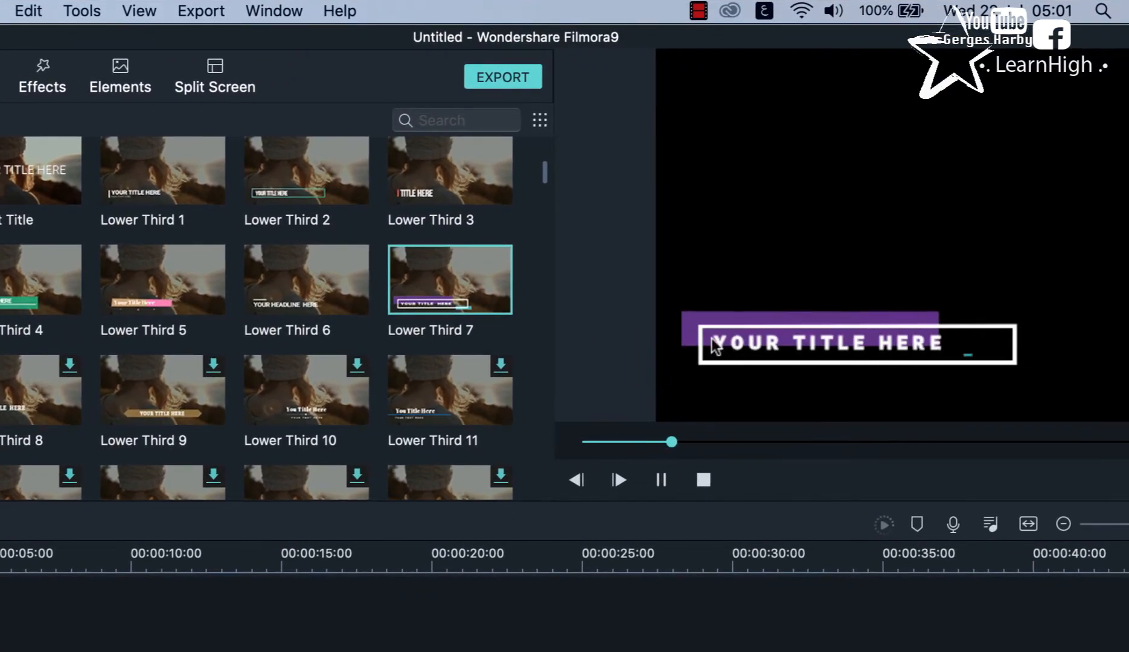
scroll(194, 433, down, 8)
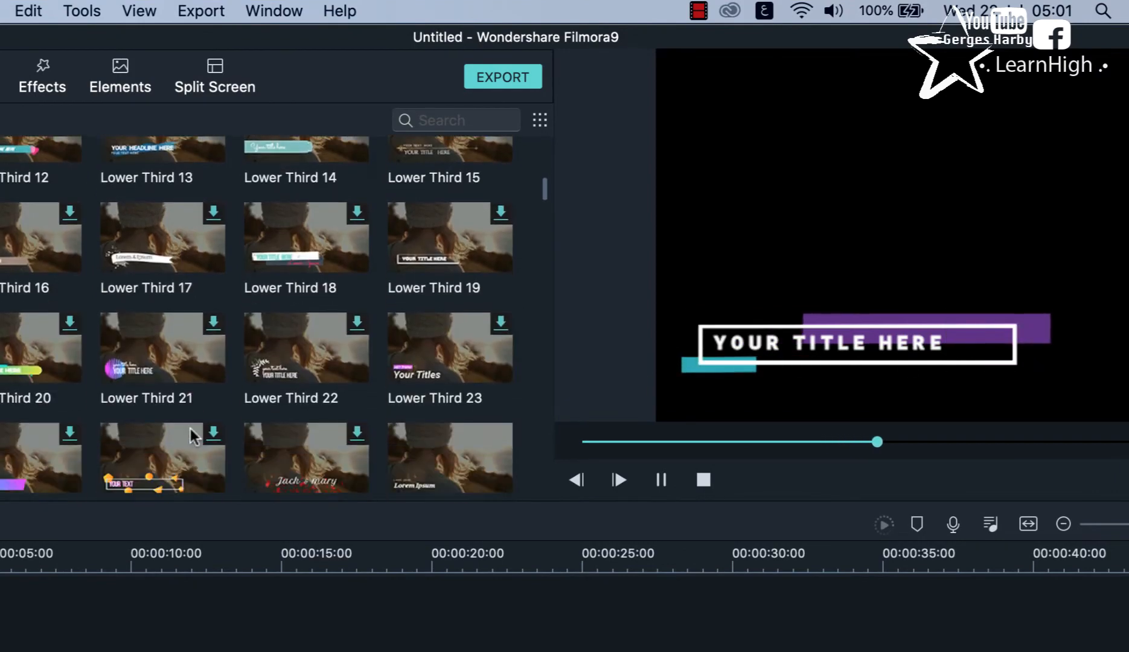
scroll(192, 434, down, 20)
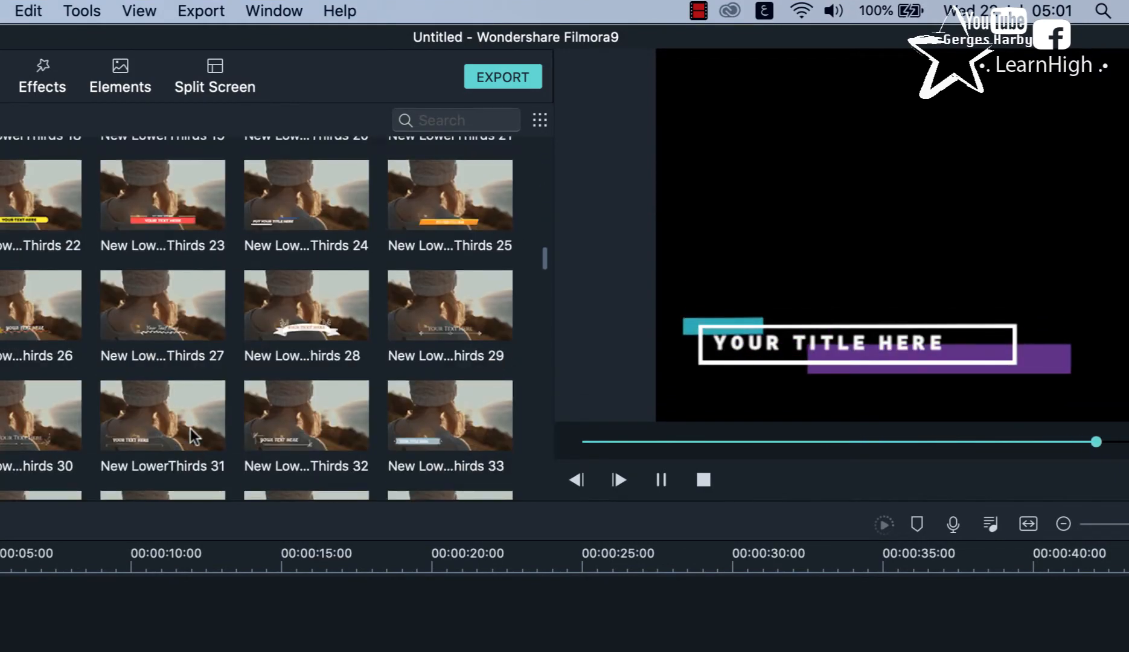
scroll(192, 436, down, 15)
scroll(192, 436, up, 5)
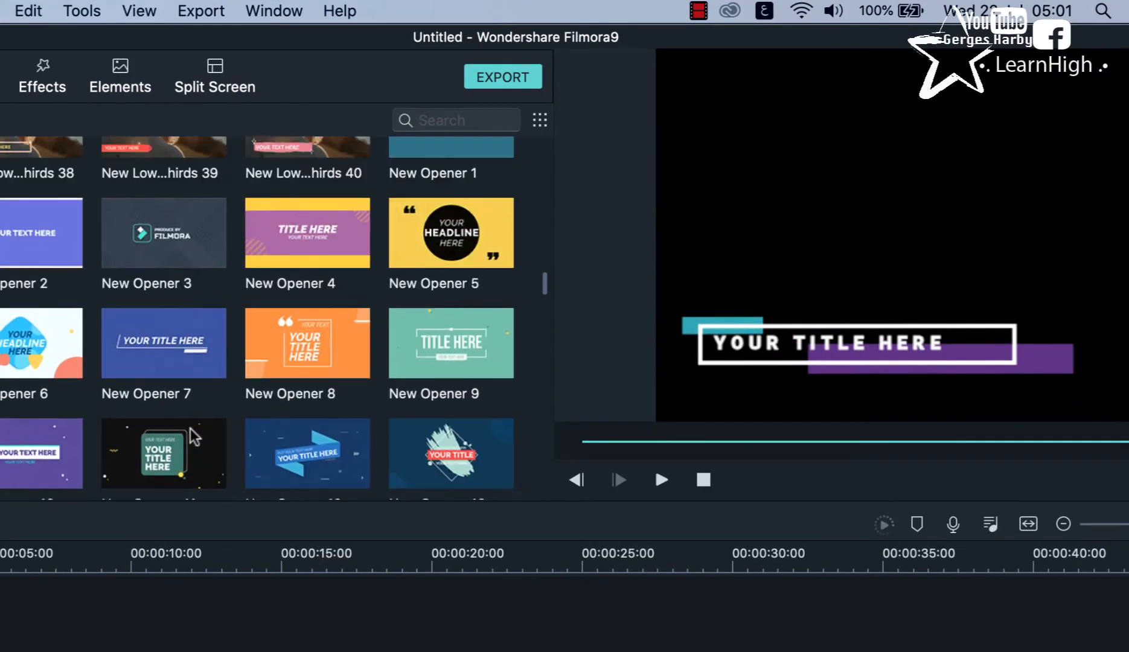
Preview the New Opener 9 title and add it to the video track shortly after the IMG_9227 clip
click(460, 335)
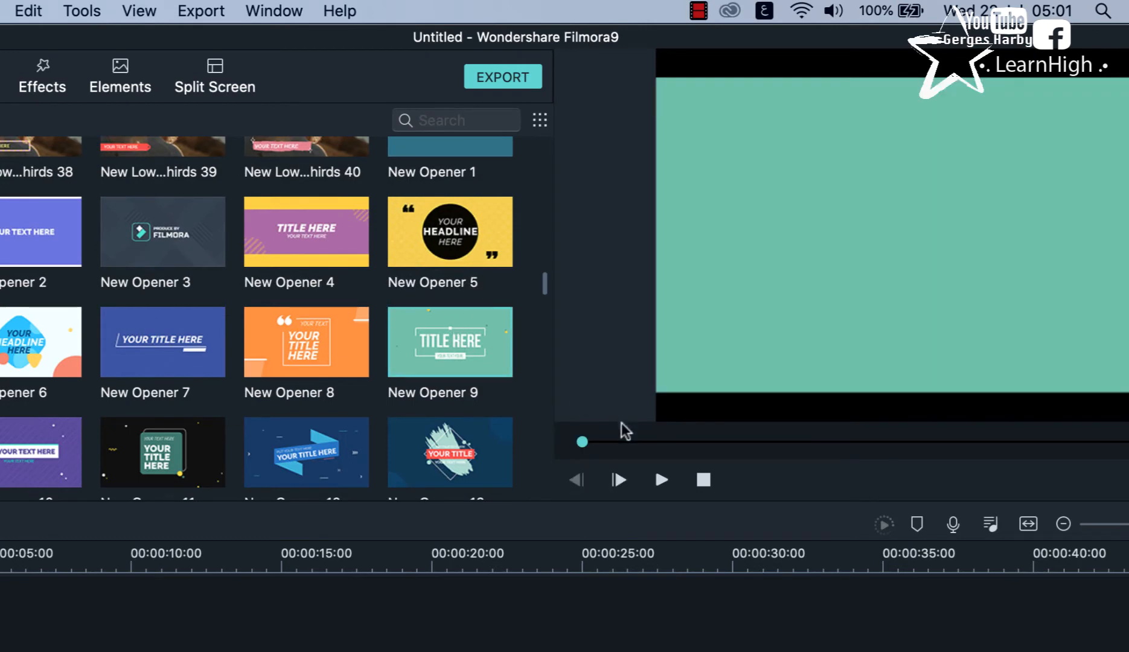
click(662, 479)
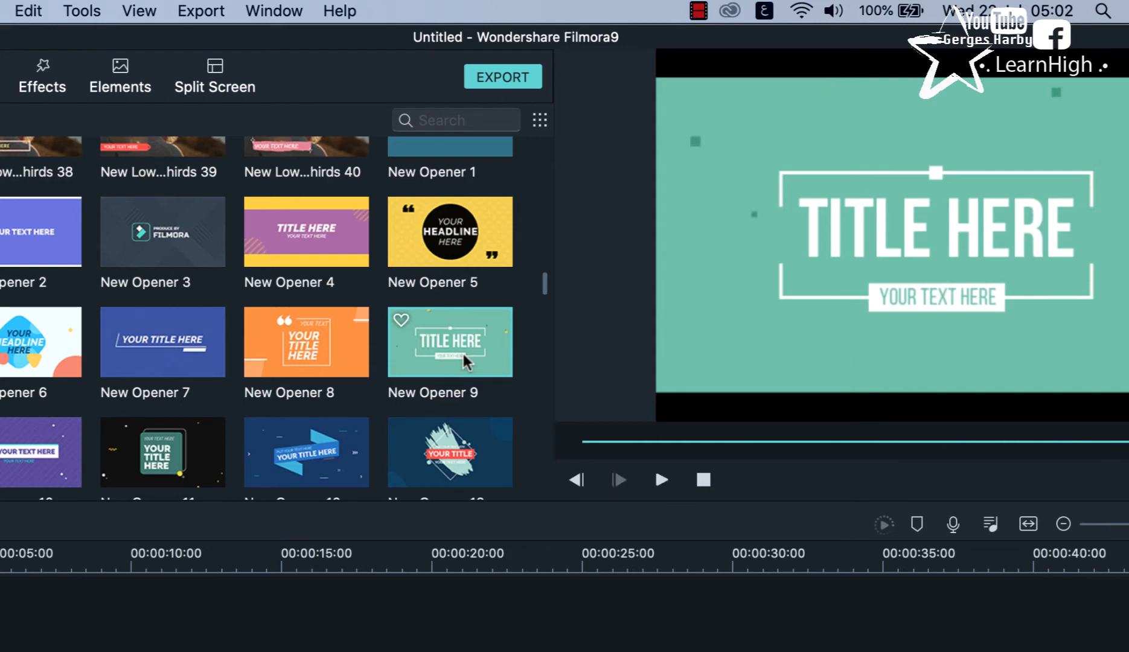
drag(462, 351, 393, 651)
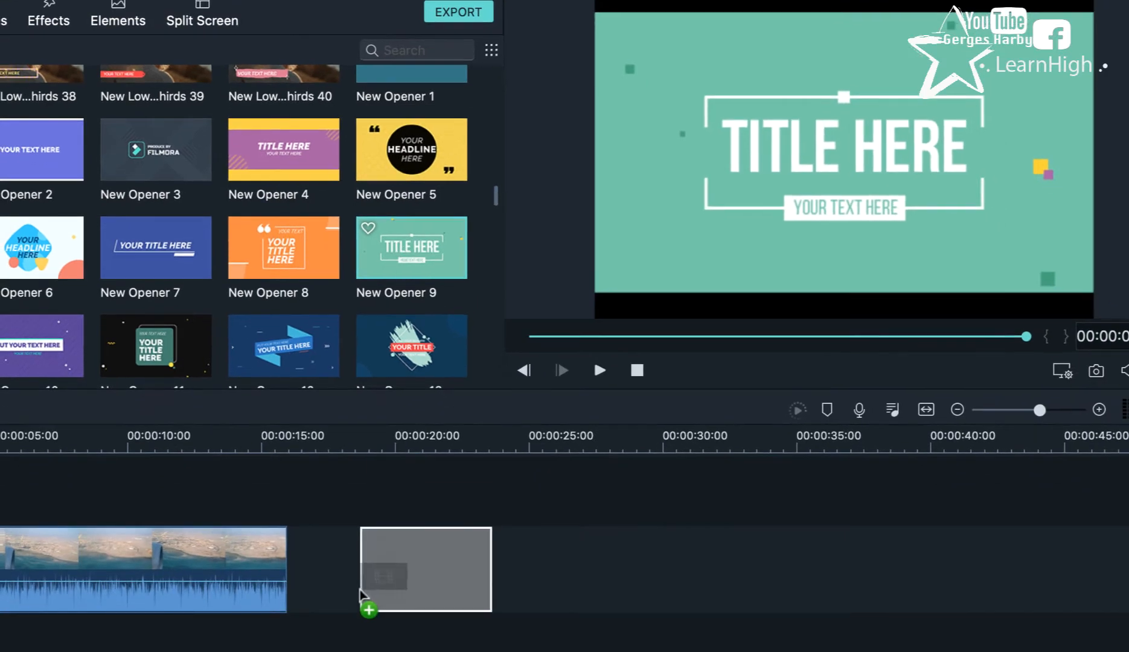
drag(360, 592, 300, 565)
Open the New Opener 9 clip for editing and replace its main title text with "Learn high"
double_click(323, 546)
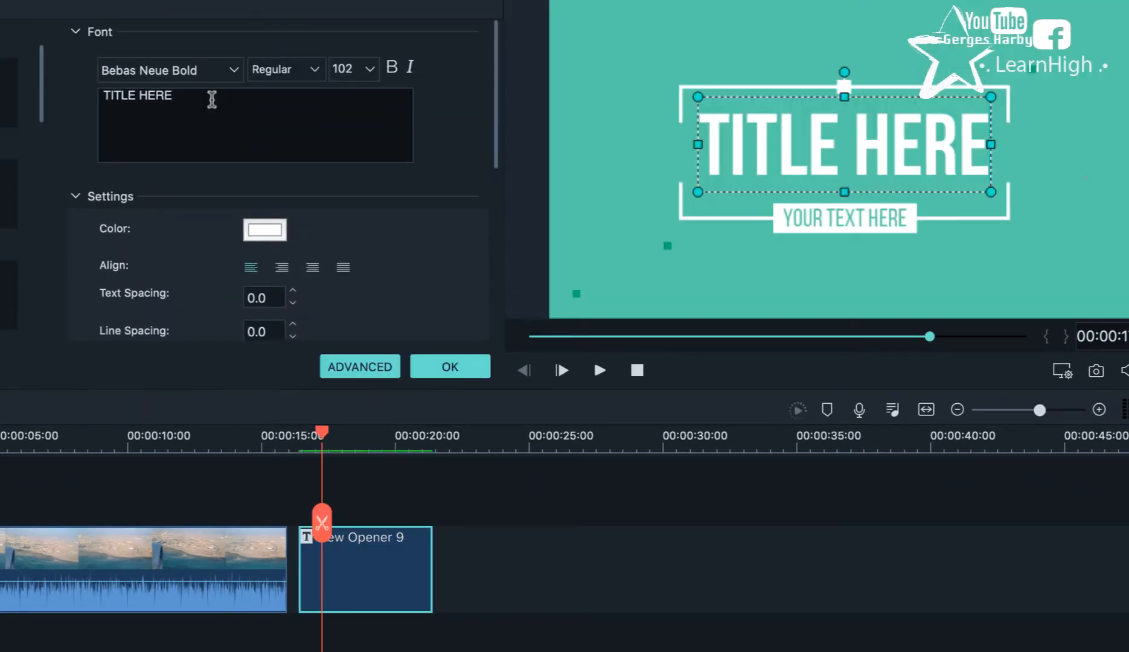
drag(212, 100, 28, 101)
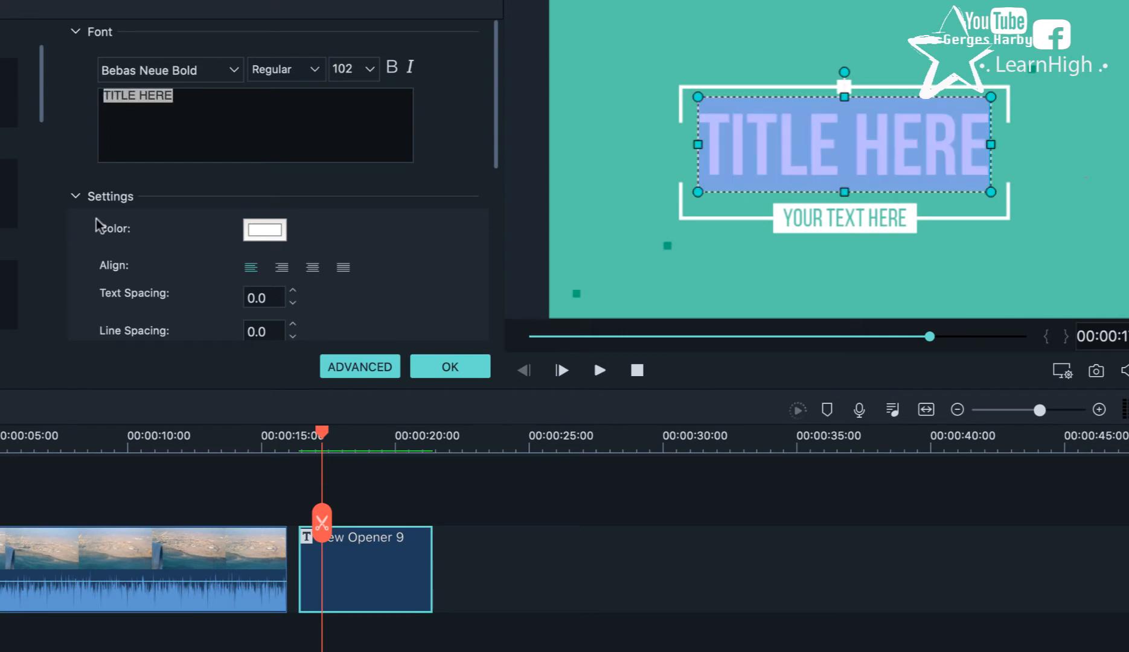
text(learnhigh)
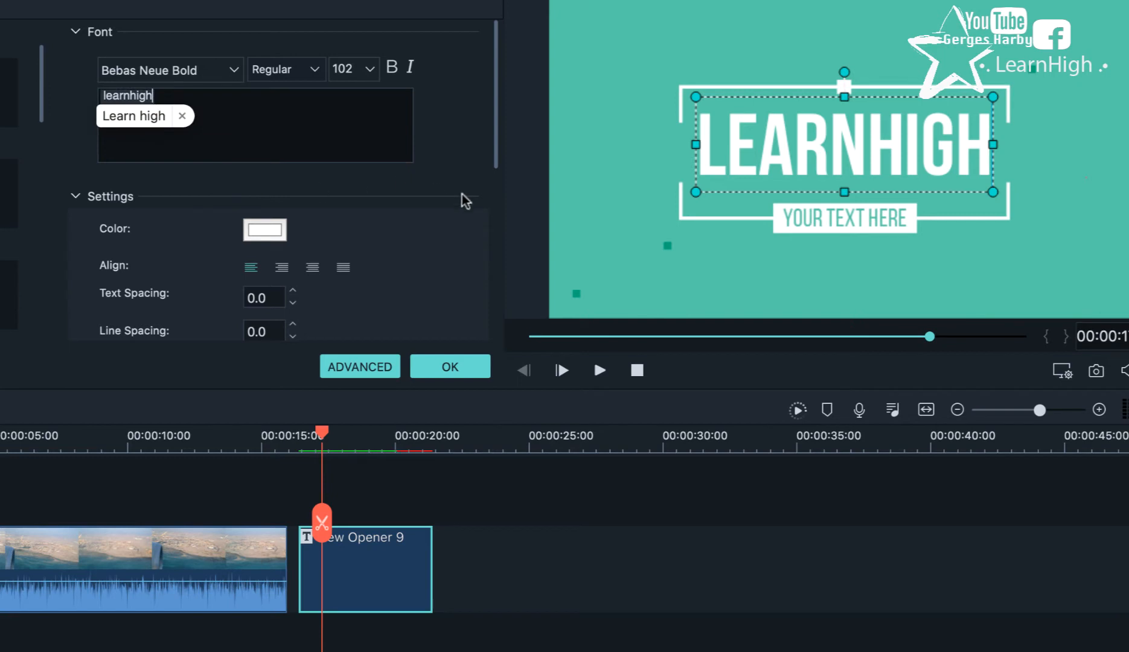
Replace the opener's subtitle placeholder "YOUR TEXT HERE" with the creator's full name
click(835, 224)
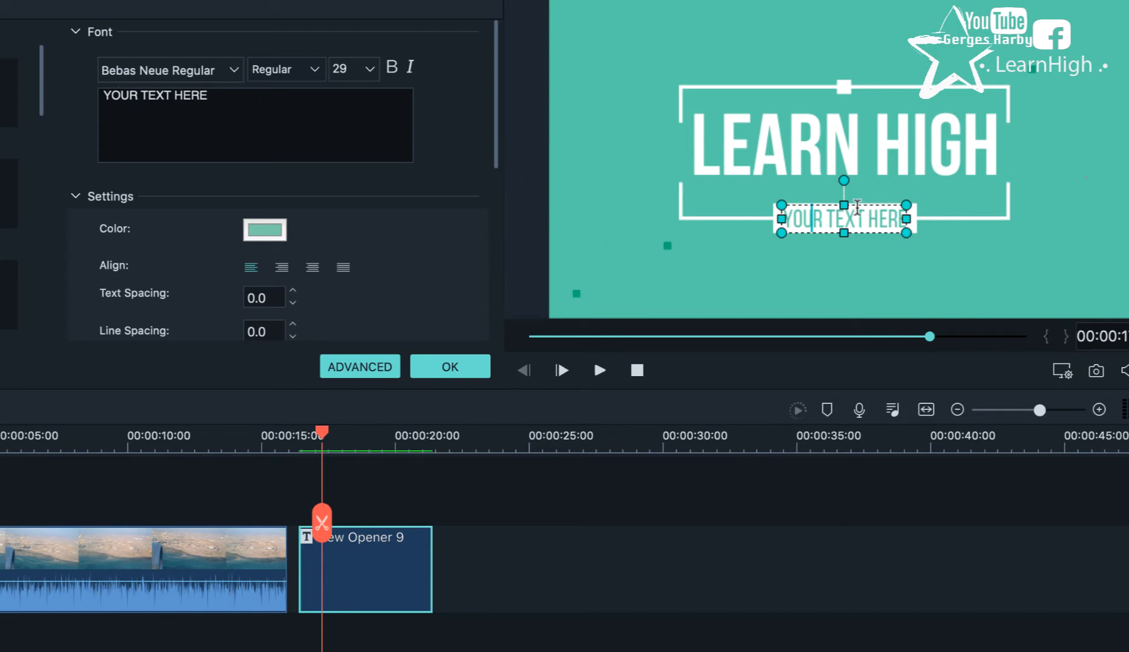
click(857, 218)
drag(887, 219, 778, 225)
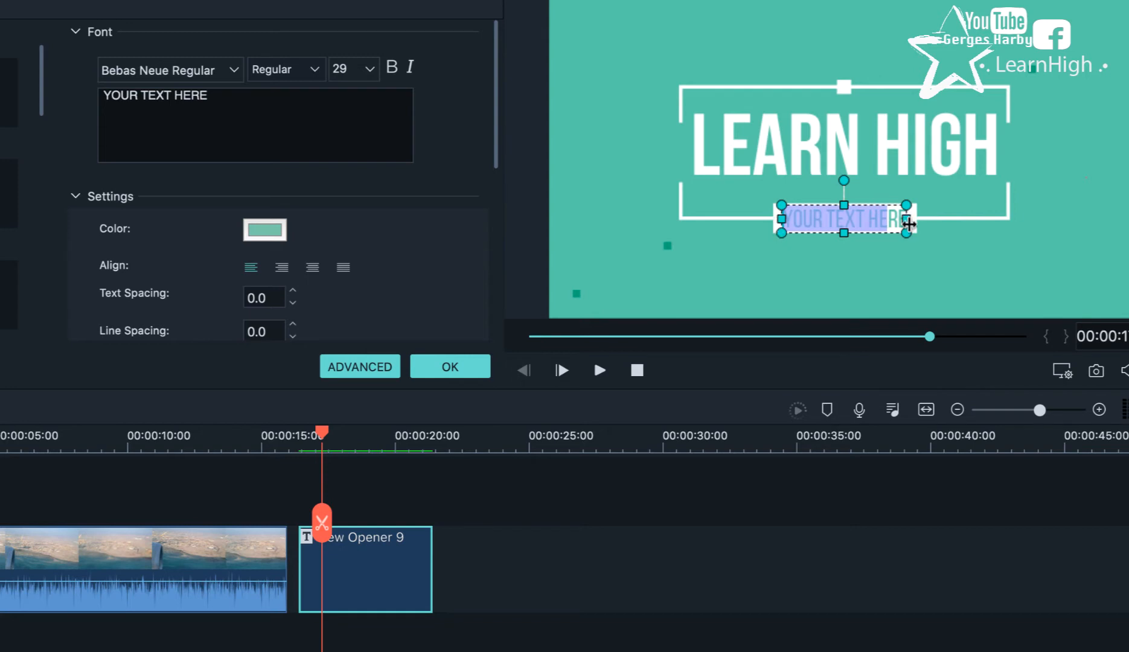
key(BackSpace)
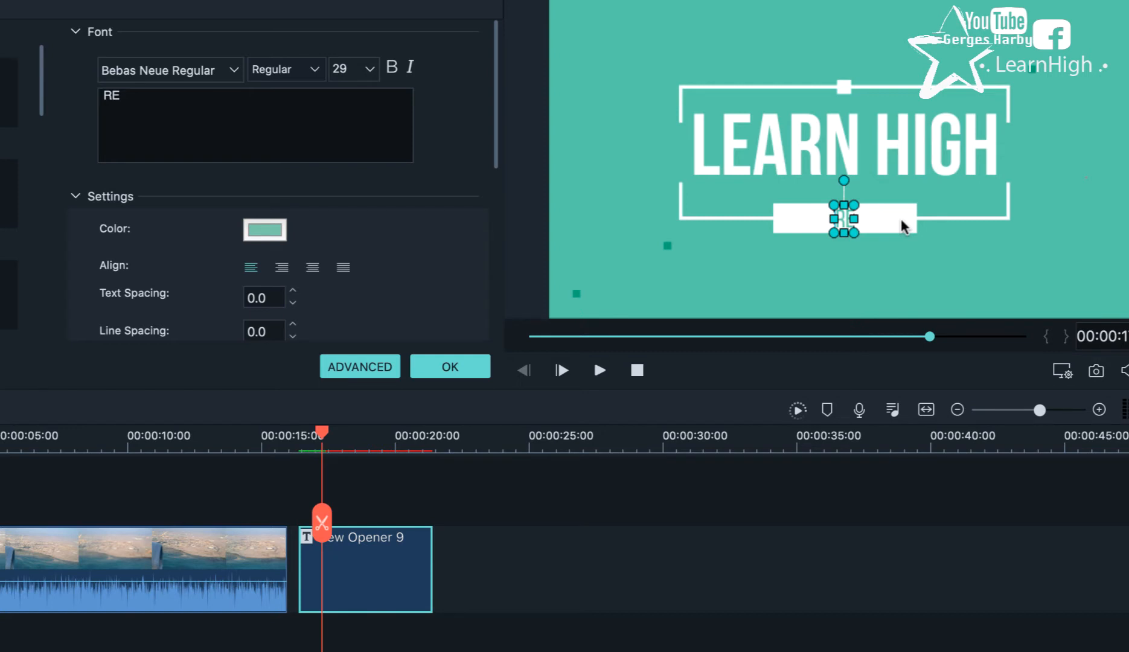
text(gerges)
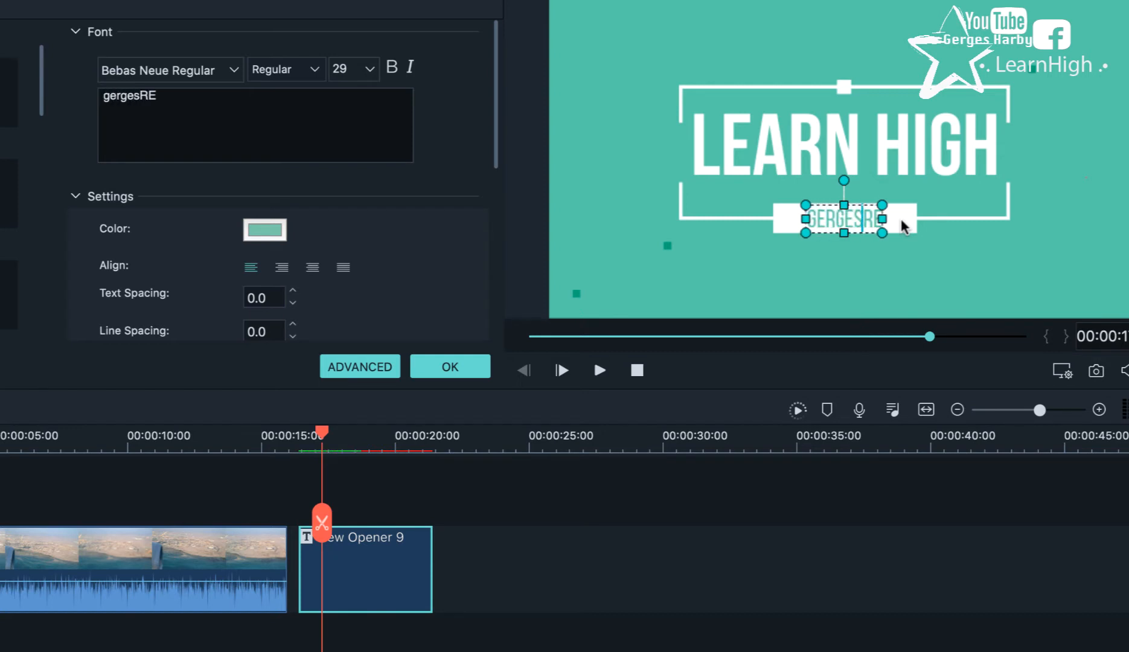
text( harby)
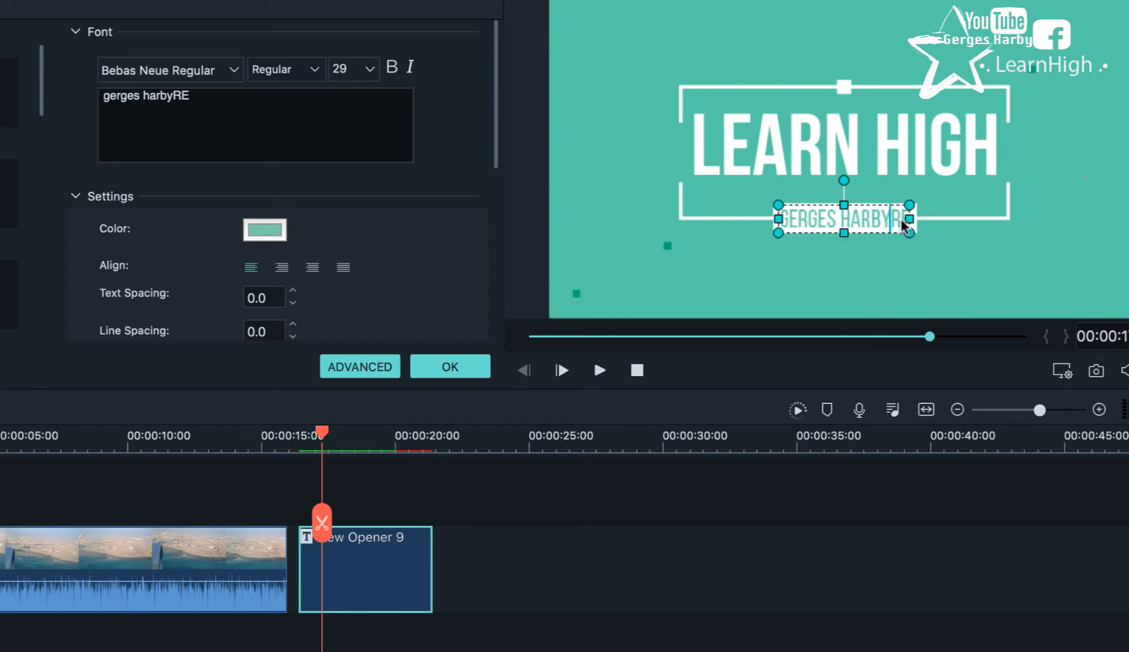
Change the colour of the "Learn high" title text to yellow
click(668, 183)
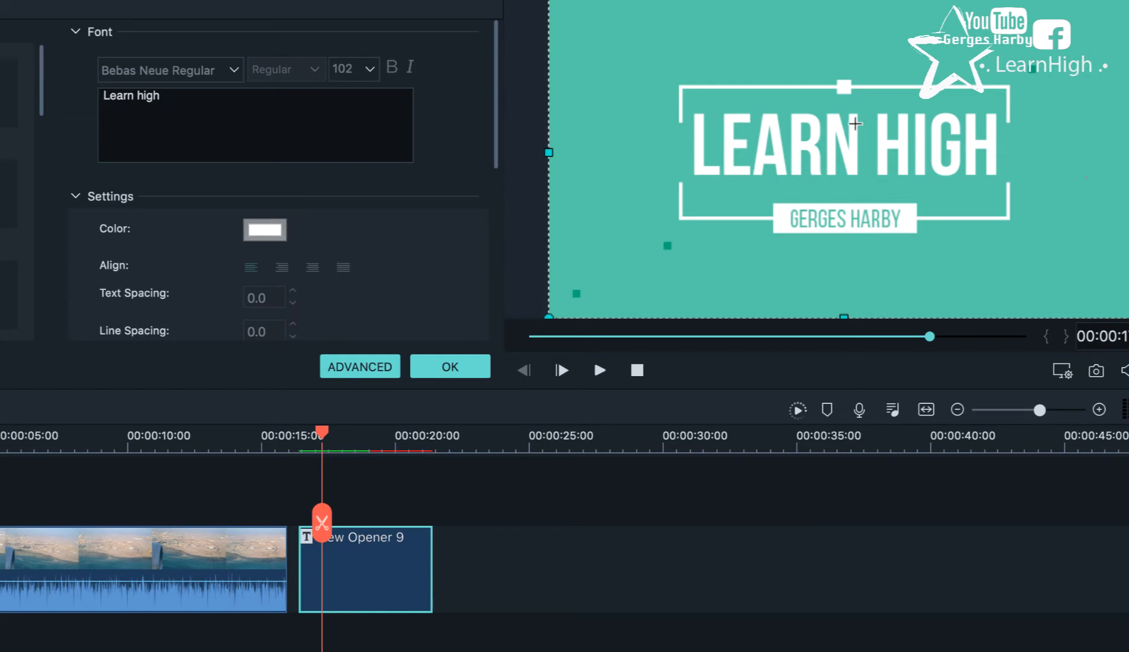
click(263, 232)
click(143, 402)
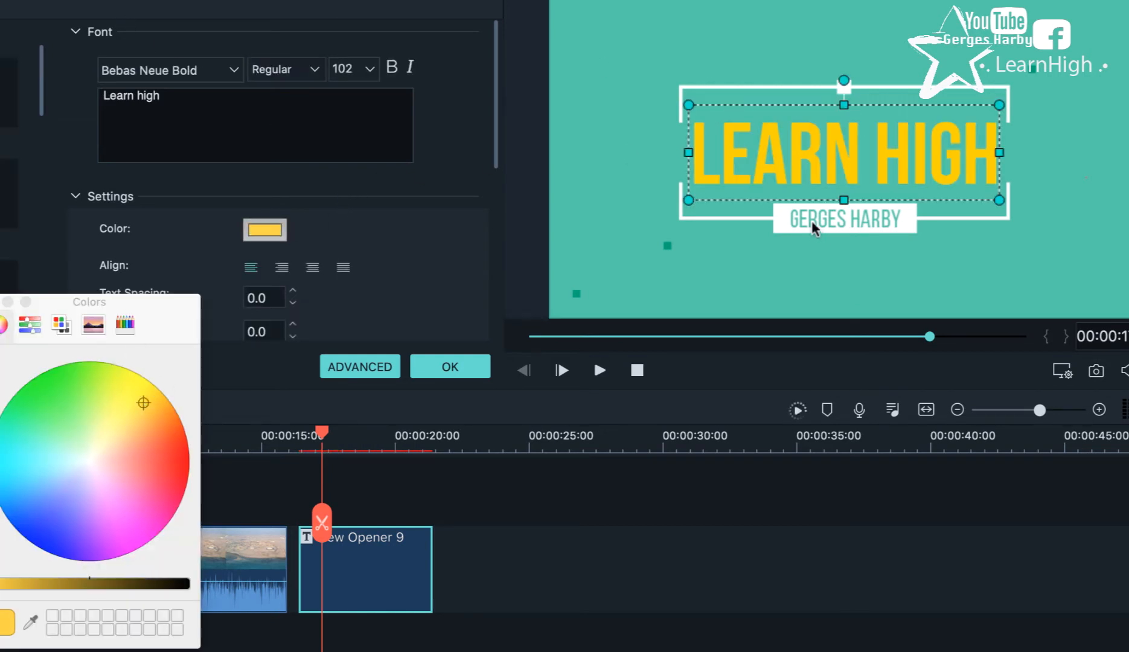
Change the subtitle text colour to red and close the colour picker
click(800, 228)
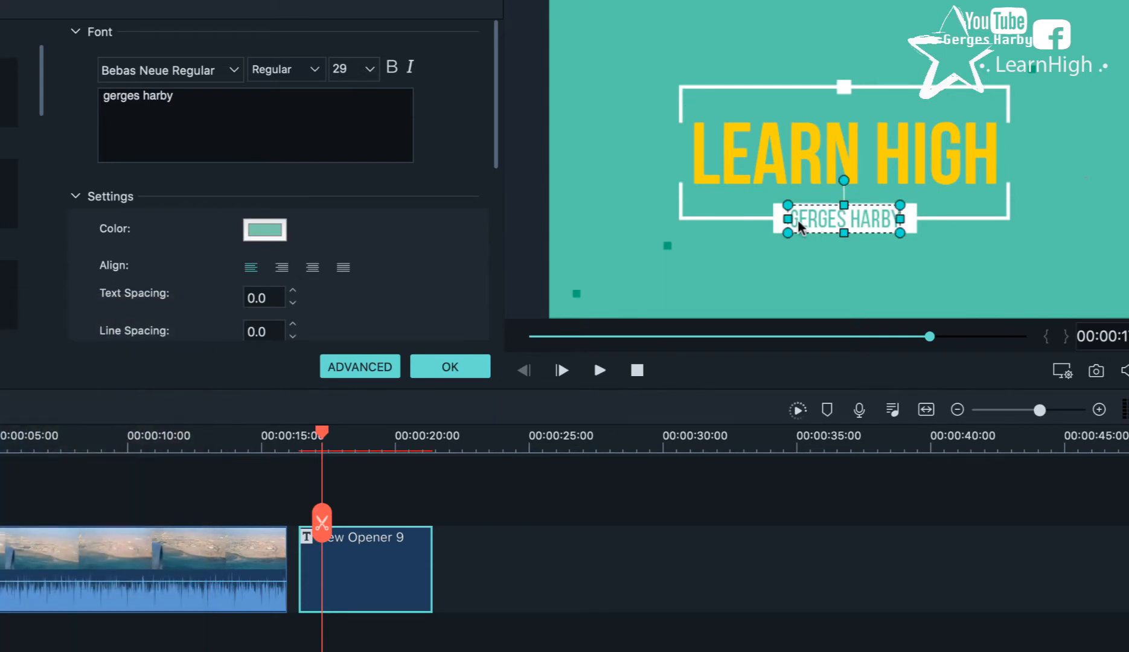
click(265, 230)
click(164, 459)
click(8, 301)
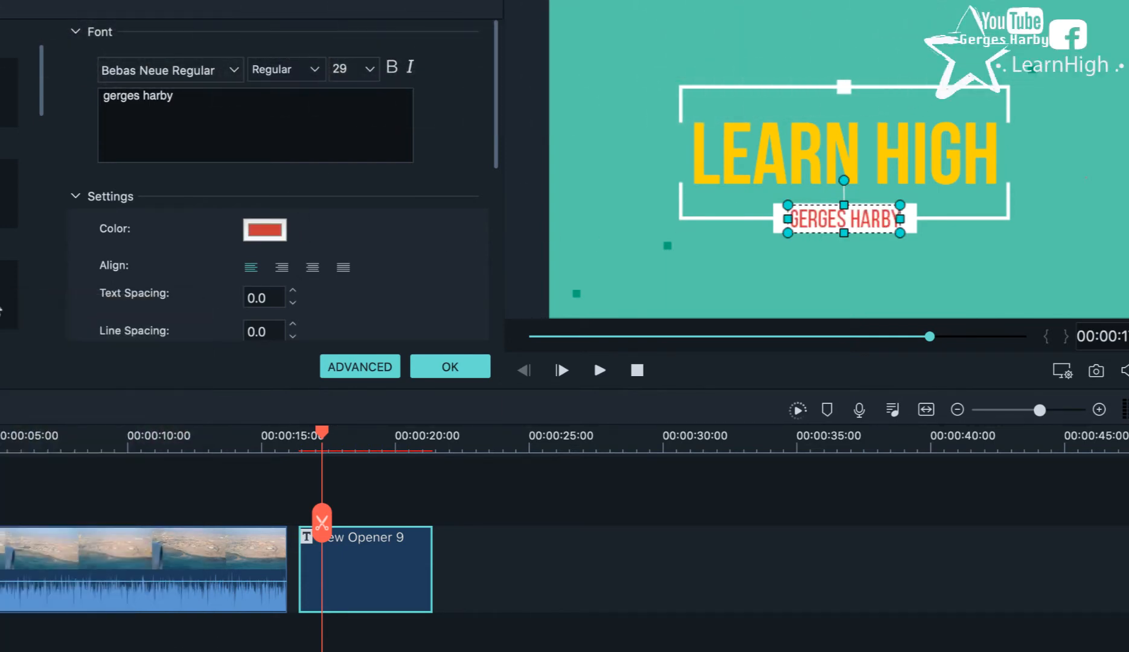
Examine the opener's remaining text settings, including spacing, position, text layer, transform and compositing
scroll(465, 181, down, 5)
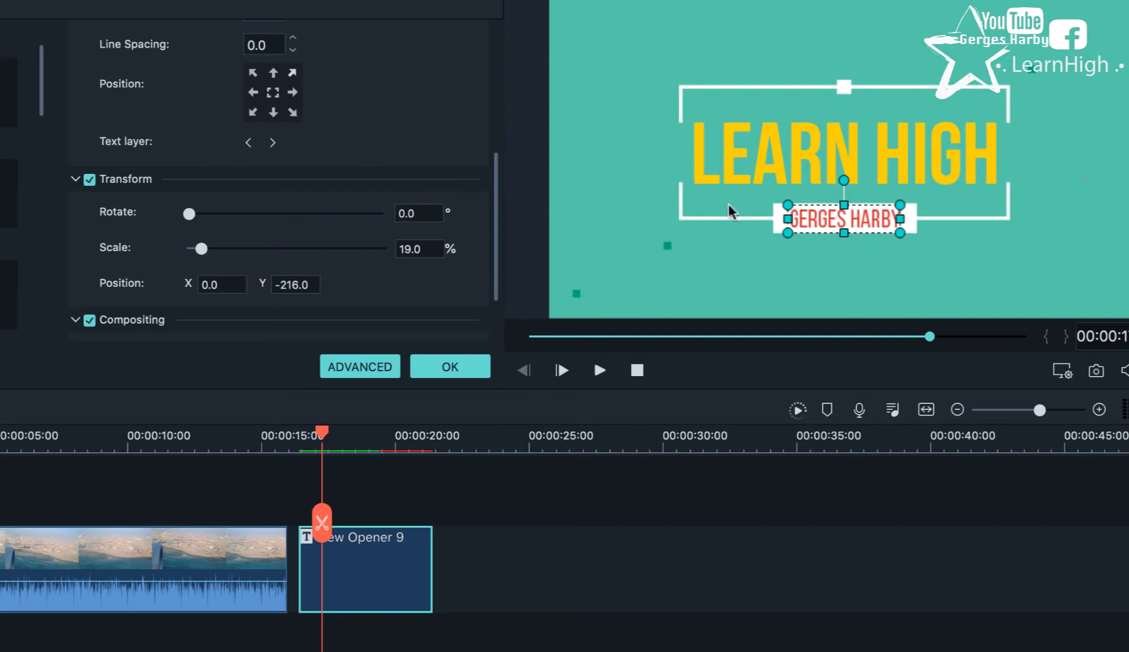
click(694, 219)
scroll(395, 189, down, 3)
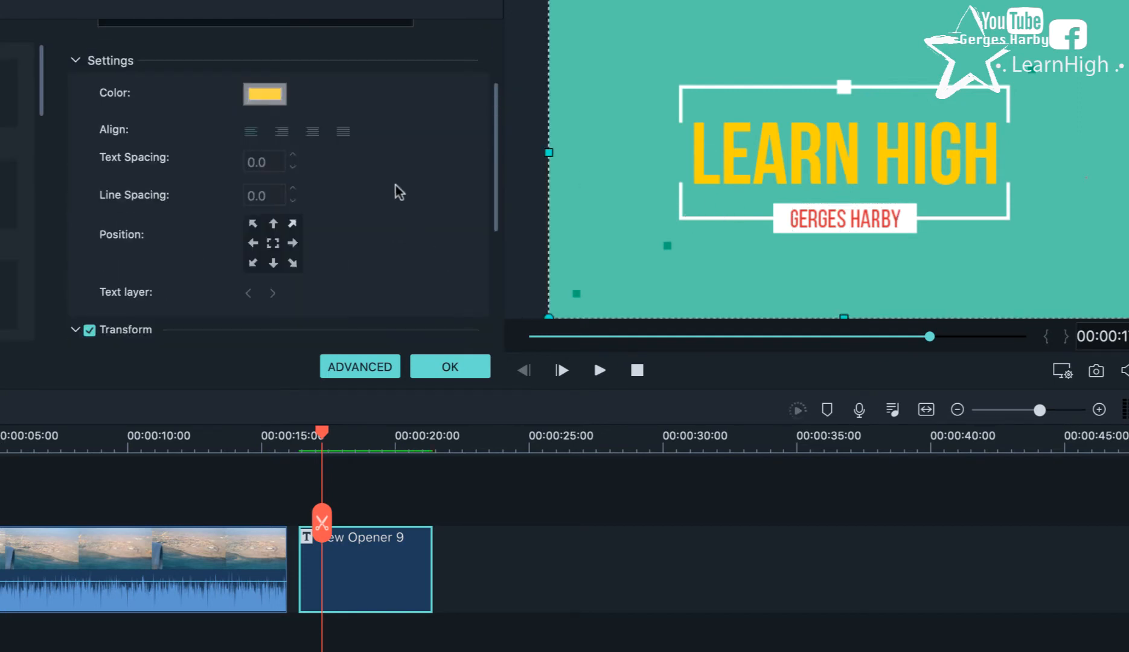
Apply the Text style 15 preset to the "Learn high" title and confirm the opener's text edits
scroll(393, 181, up, 3)
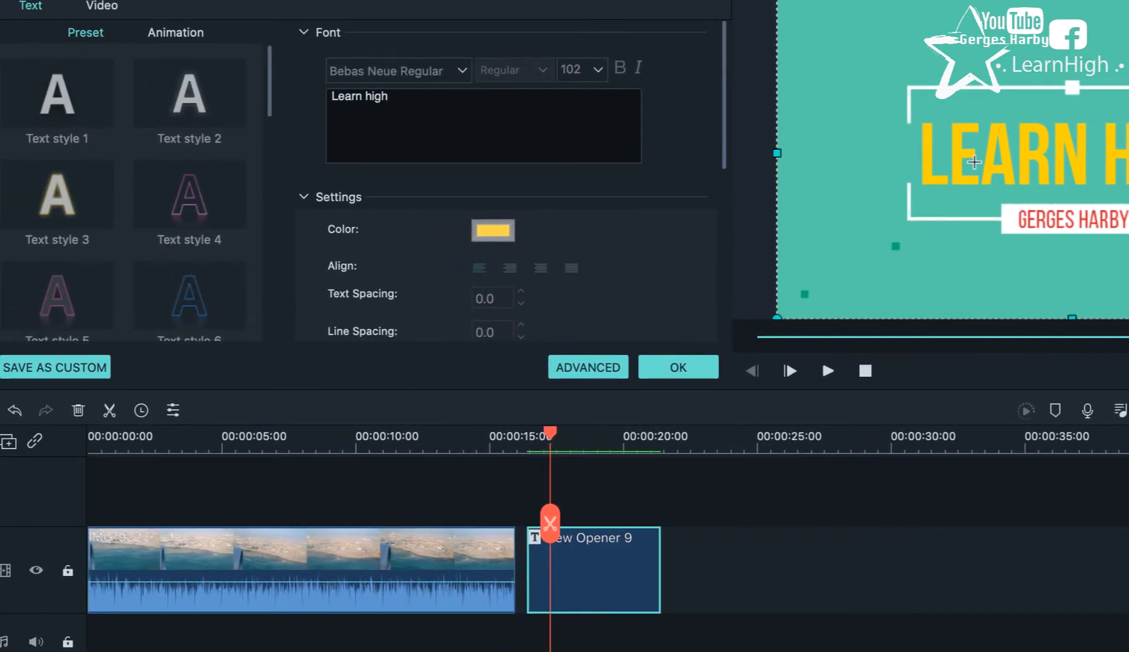
click(995, 159)
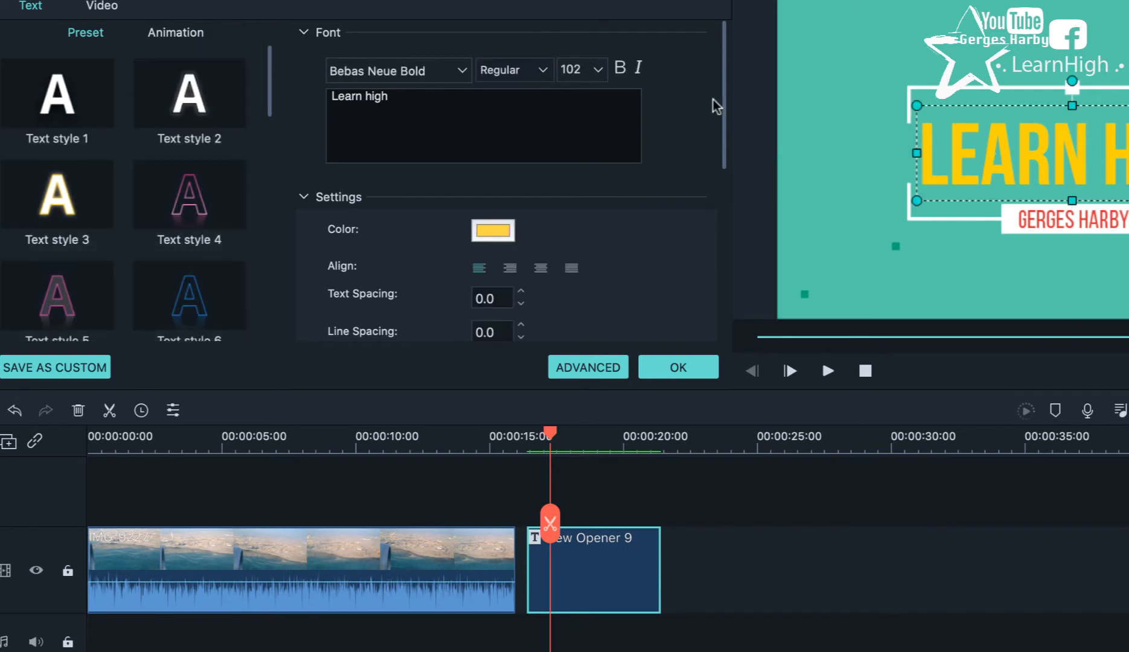
scroll(158, 203, down, 3)
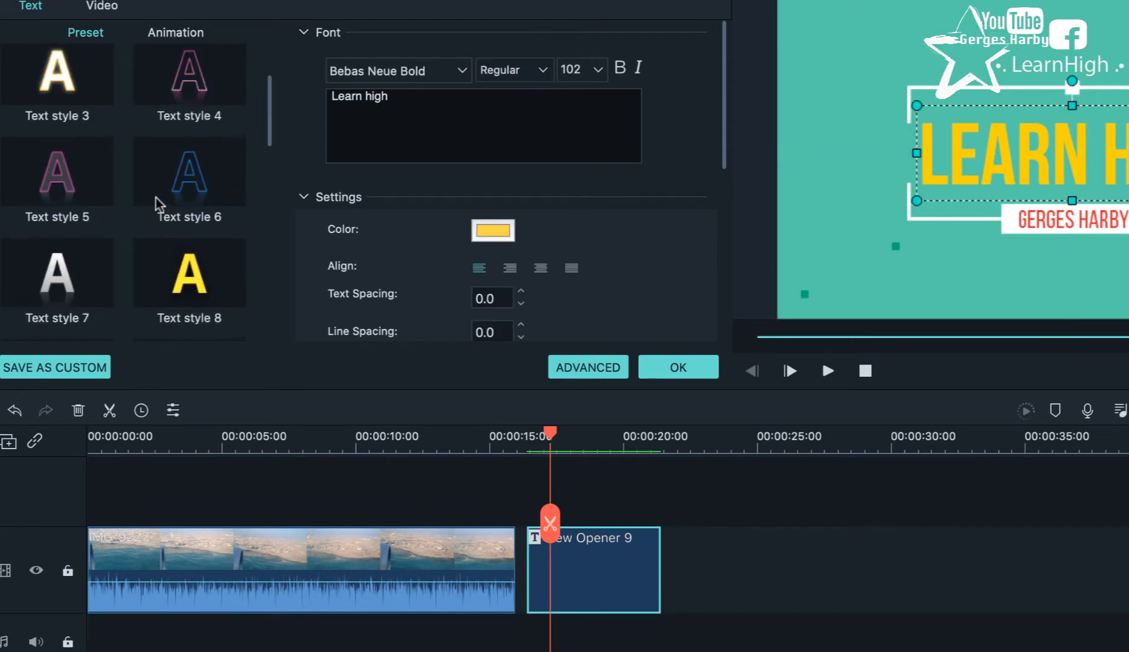
click(192, 191)
click(203, 288)
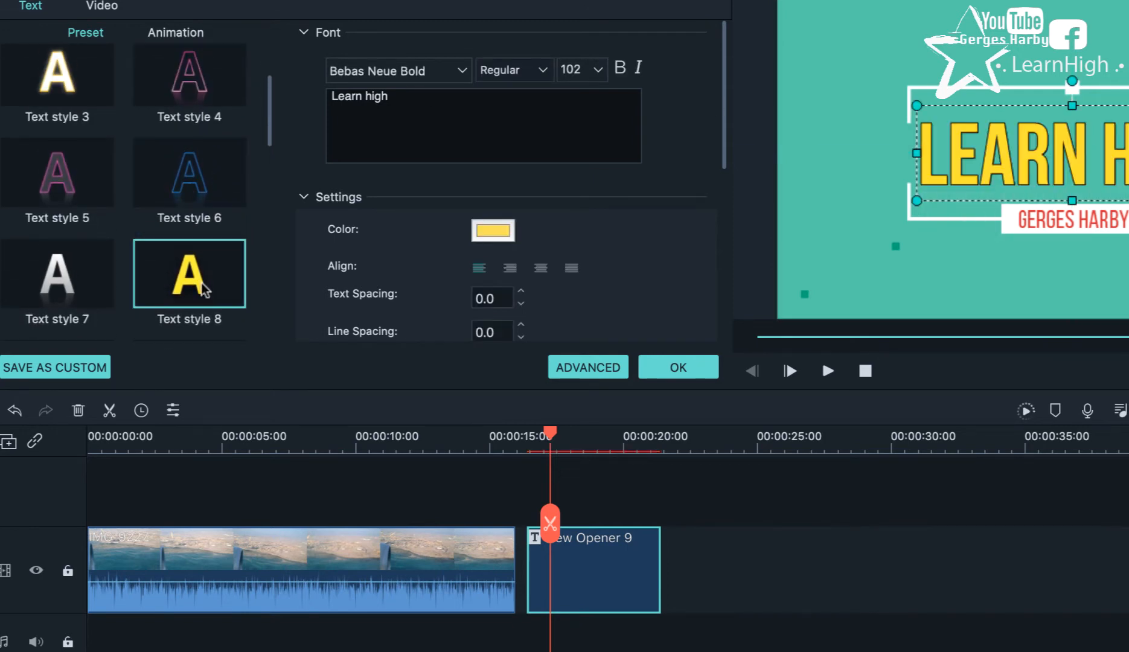
scroll(139, 234, down, 4)
click(76, 279)
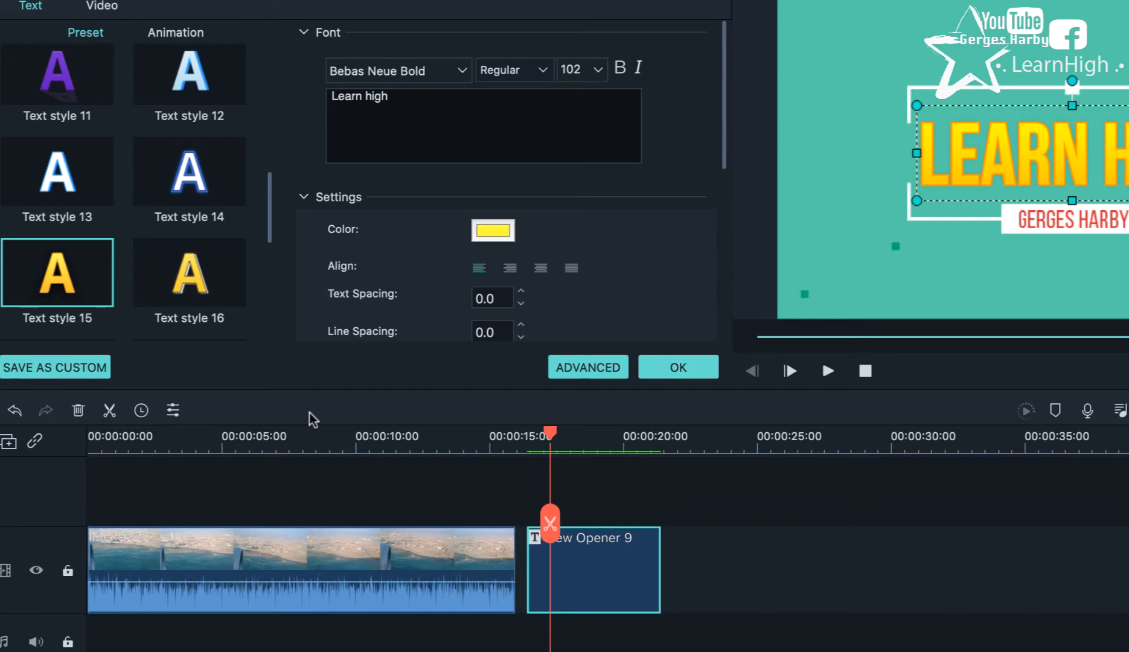
click(706, 370)
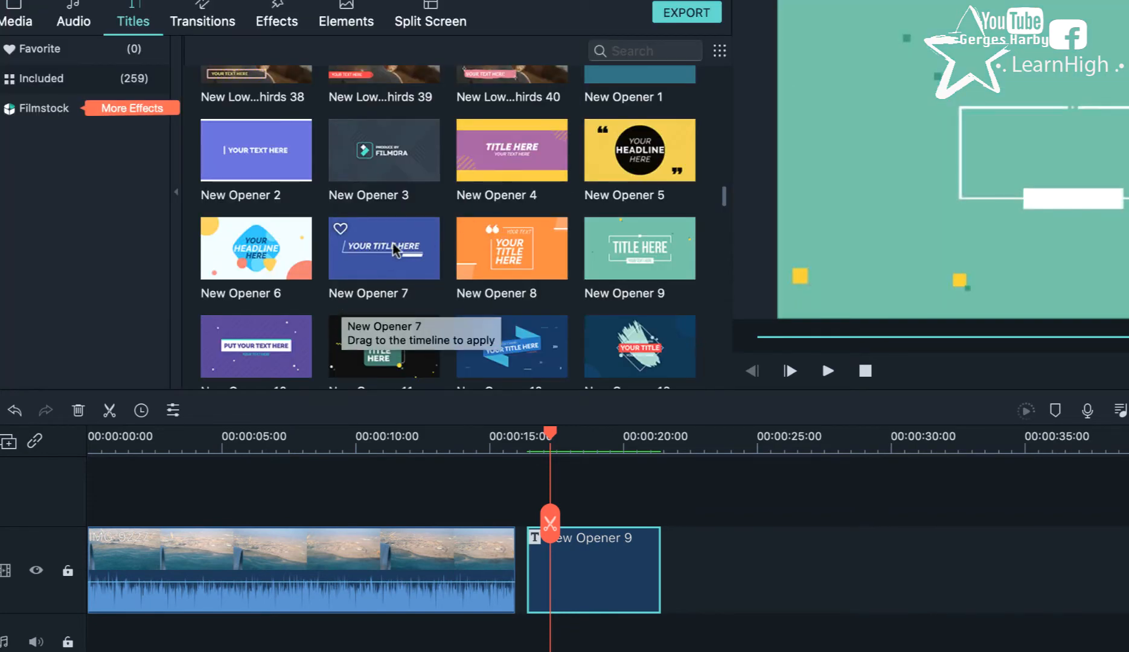
Add the New Opener 7 title to the timeline directly after the New Opener 9 clip
drag(395, 249, 716, 570)
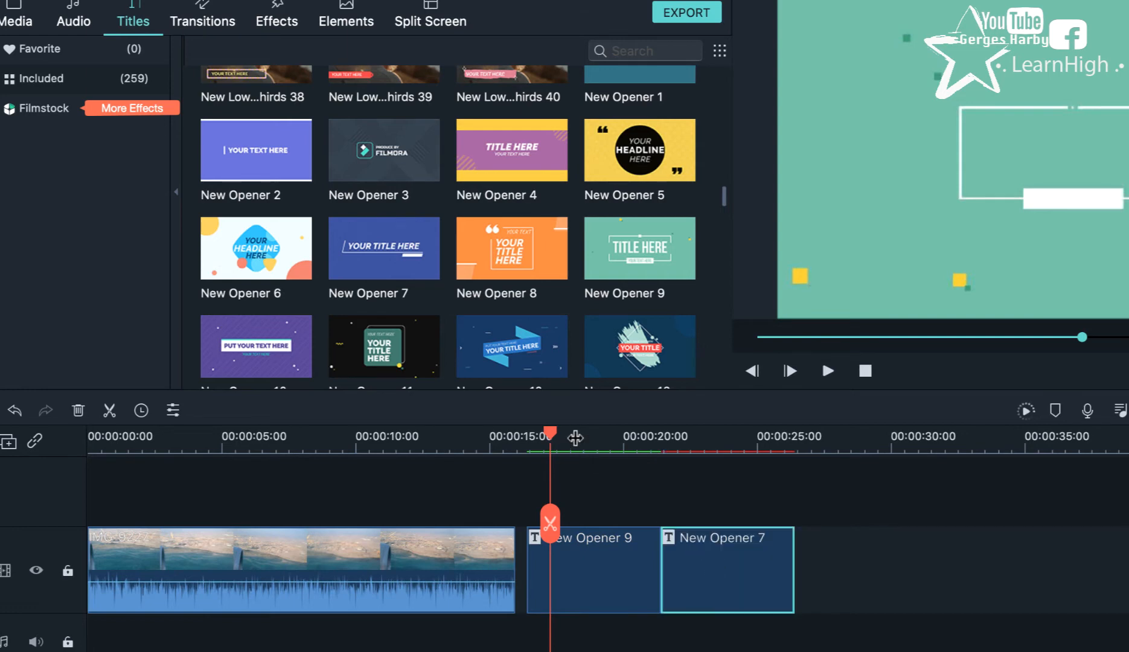
scroll(585, 447, up, 2)
drag(585, 446, 592, 479)
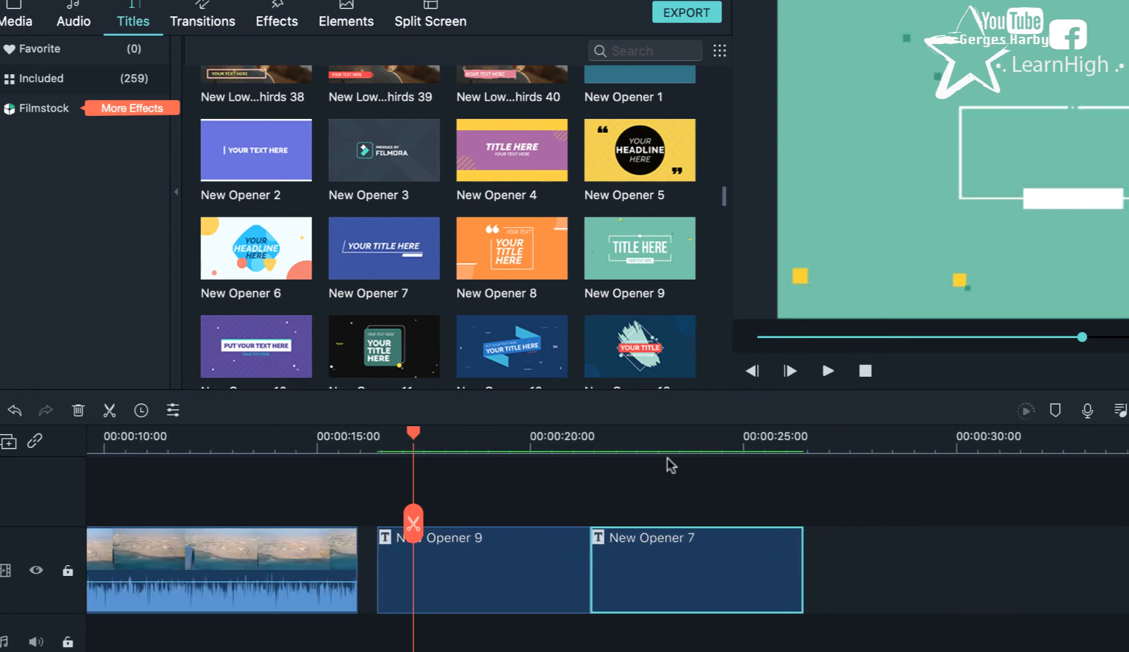
Play back the cut from New Opener 9 into New Opener 7
click(564, 438)
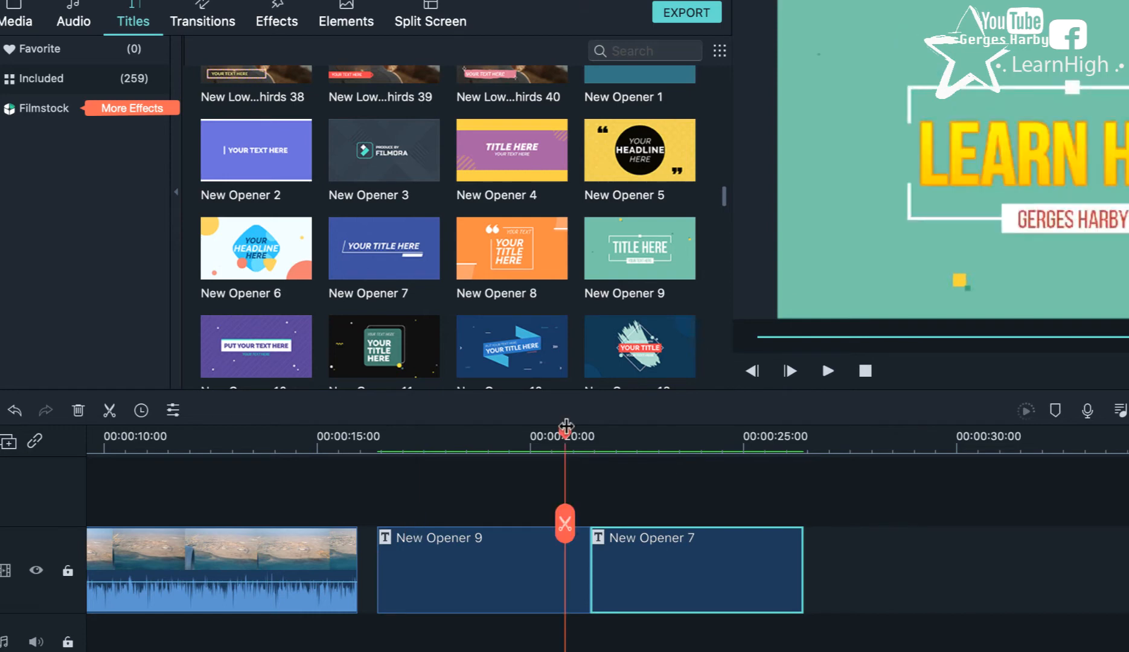
click(534, 435)
key(space)
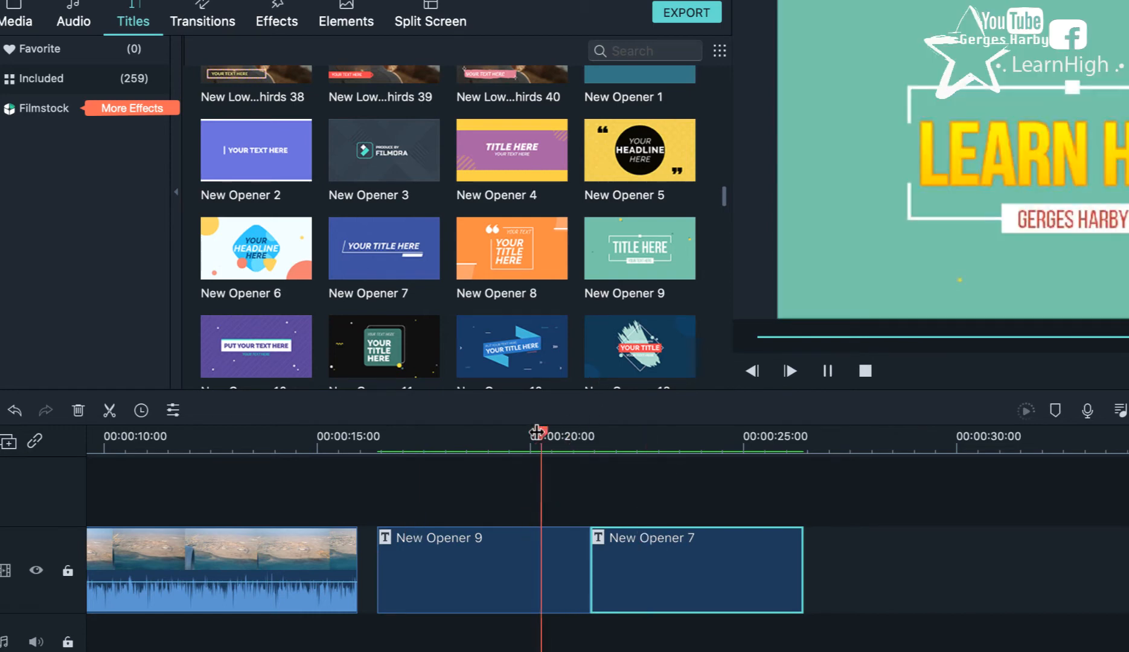
key(space)
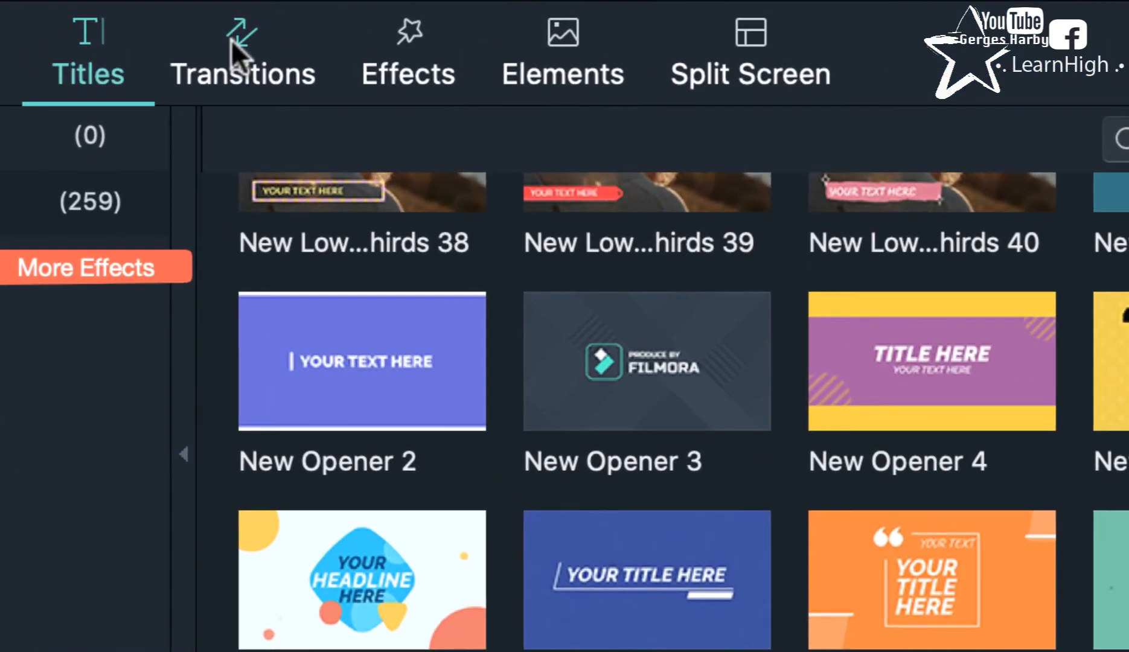
Add the Colour Distance transition between the New Opener 9 and New Opener 7 clips
click(198, 6)
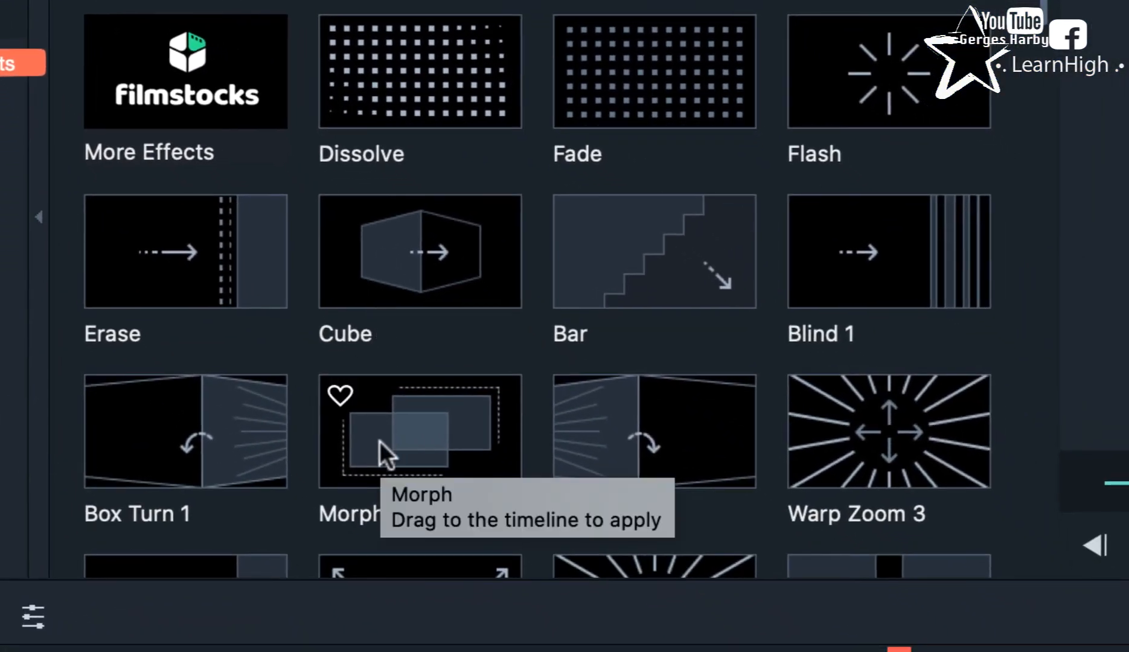
scroll(479, 282, down, 10)
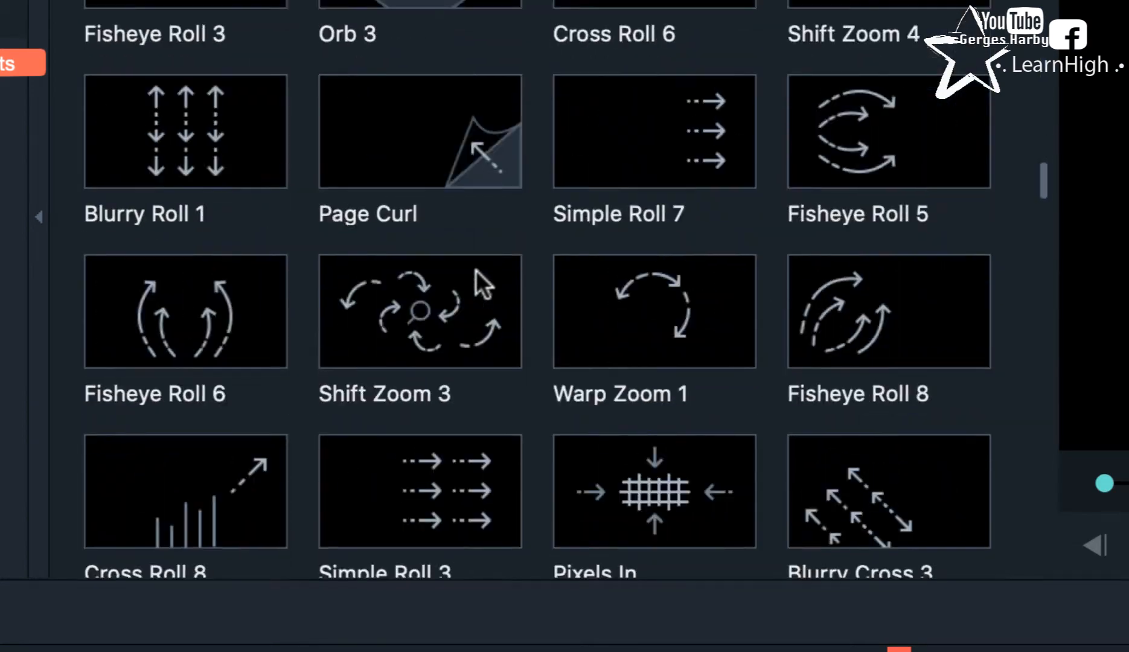
scroll(403, 411, down, 6)
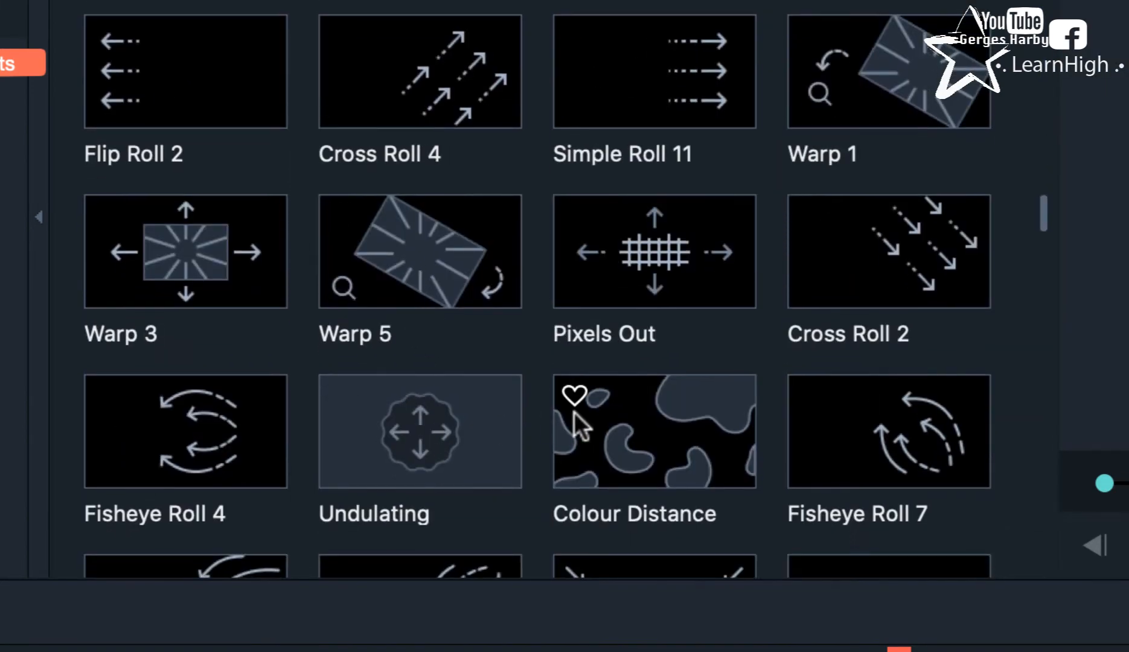
drag(584, 408, 809, 651)
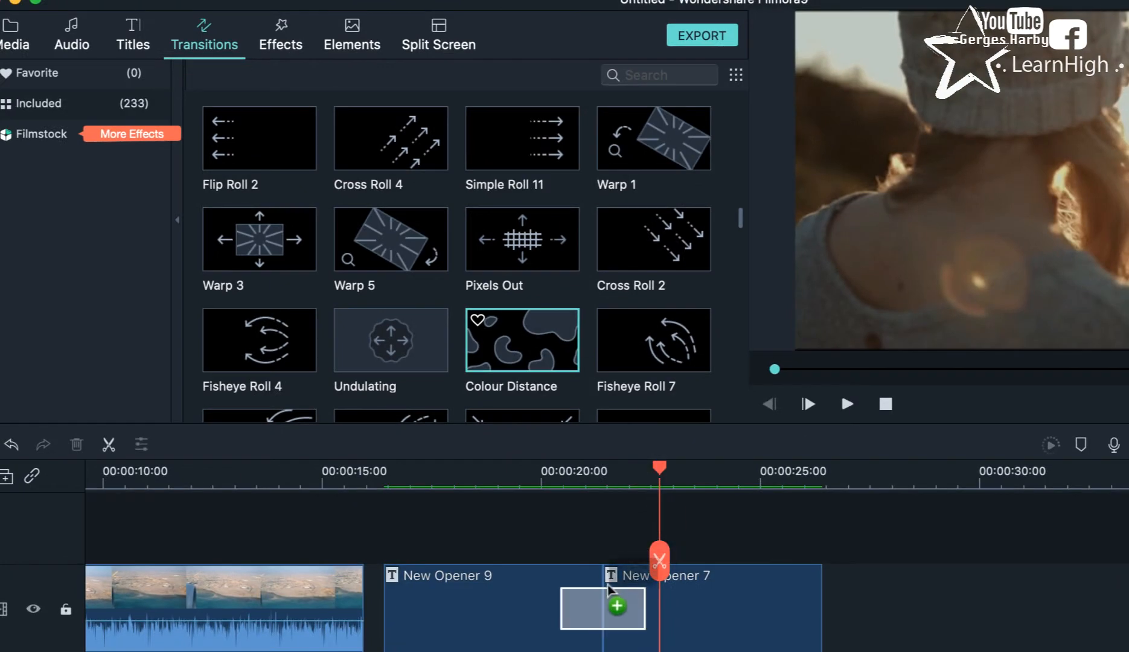
drag(609, 588, 606, 595)
Play back the Colour Distance transition and delete it from the timeline
key(space)
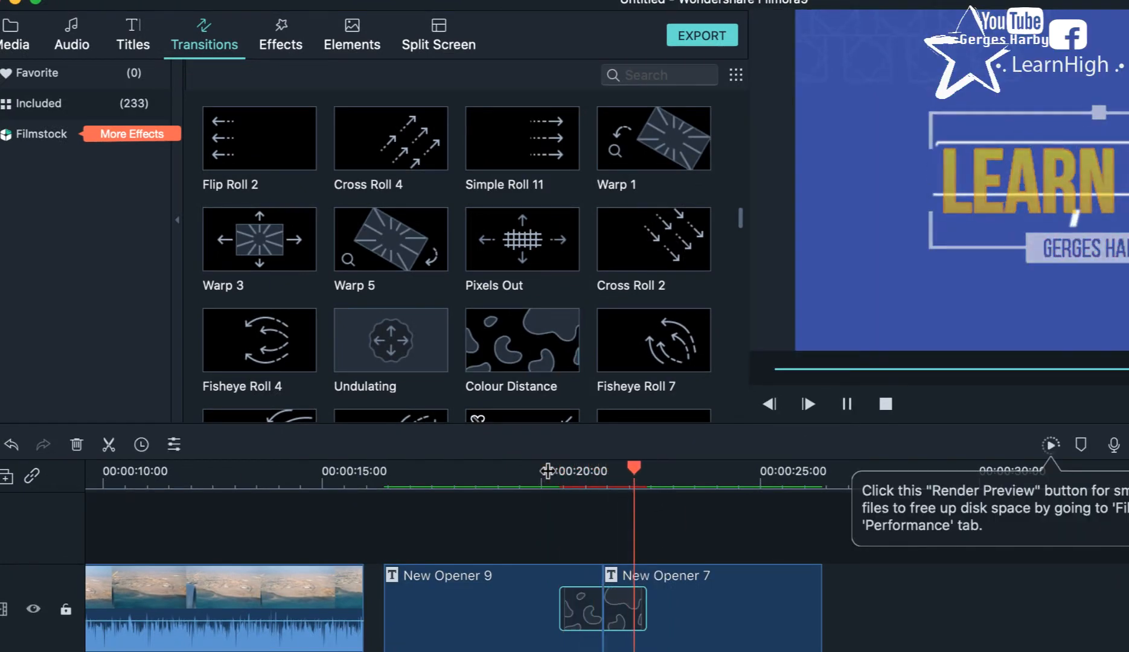
key(space)
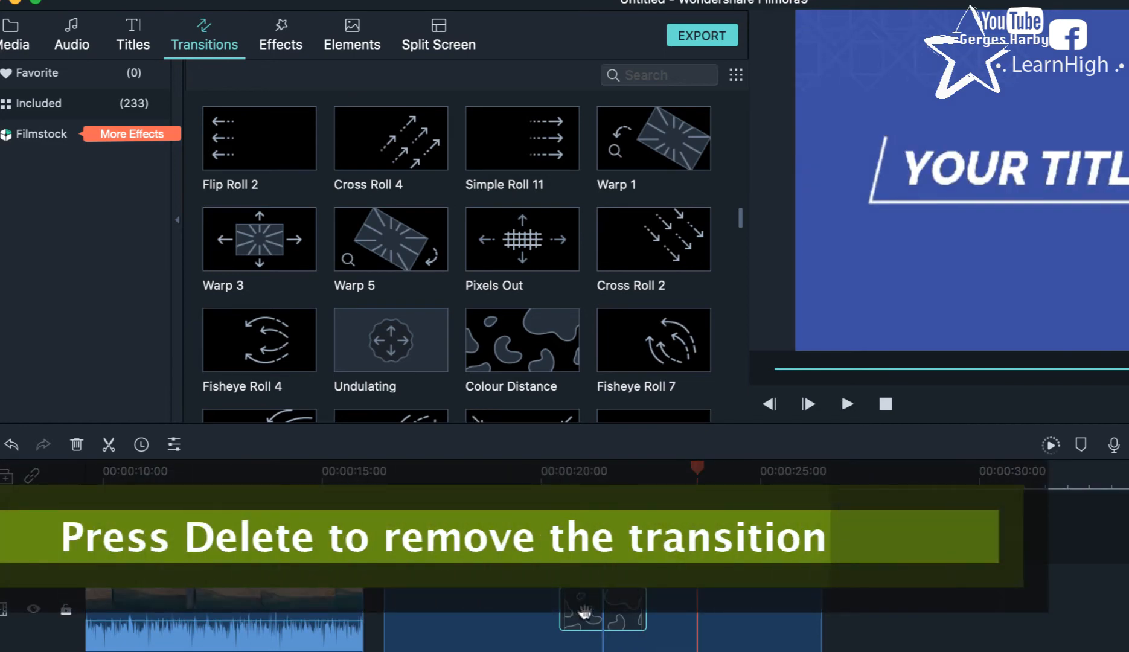
key(Delete)
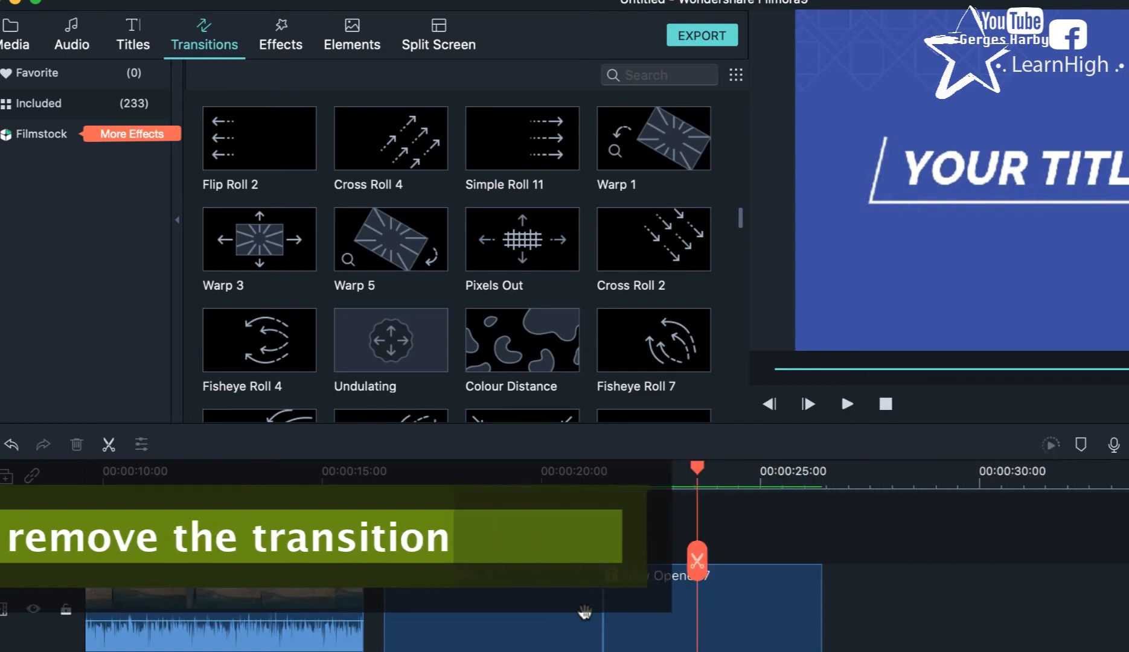
Place the Plain Shape 19 transition at the cut between New Opener 9 and New Opener 7
scroll(369, 329, down, 5)
scroll(369, 329, down, 20)
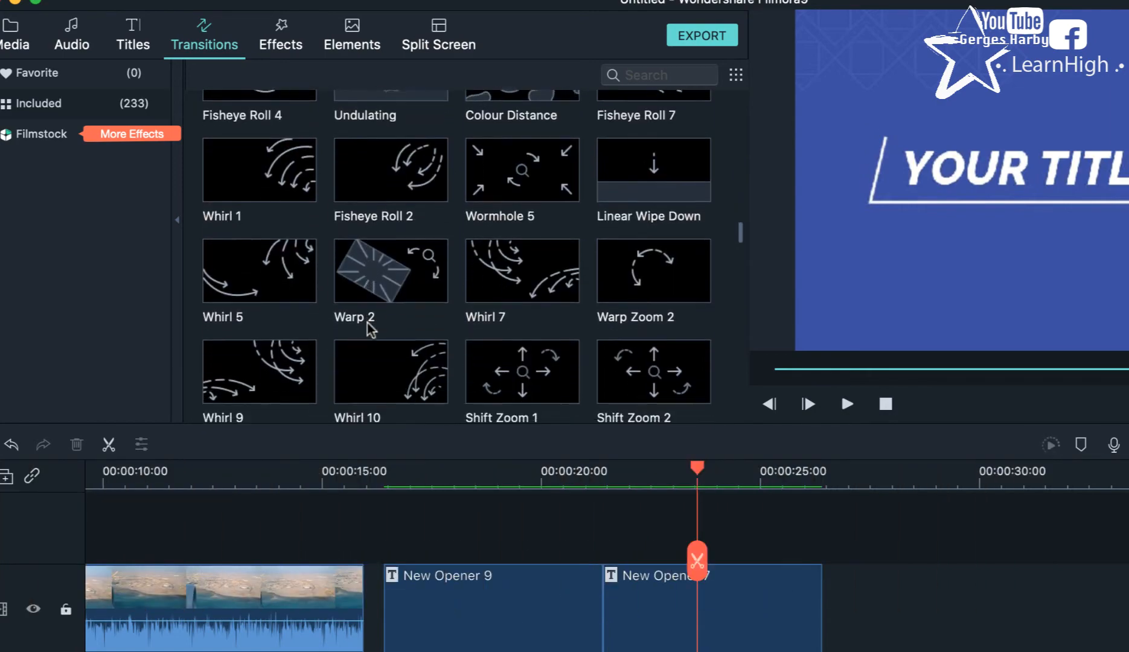
scroll(370, 329, down, 10)
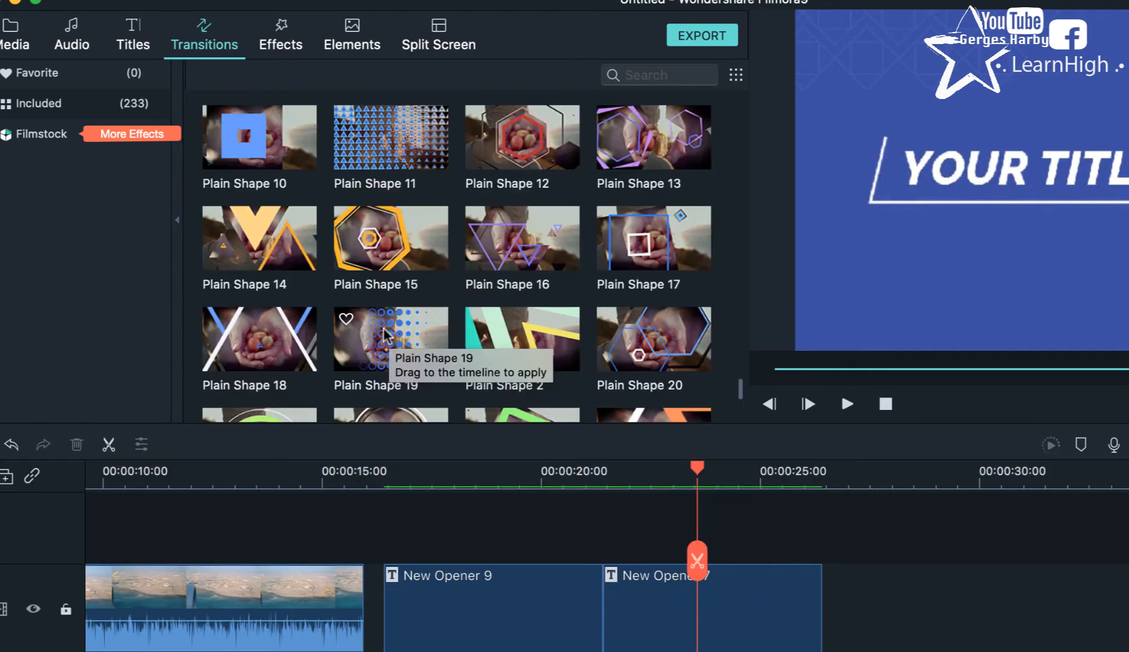
drag(375, 332, 598, 622)
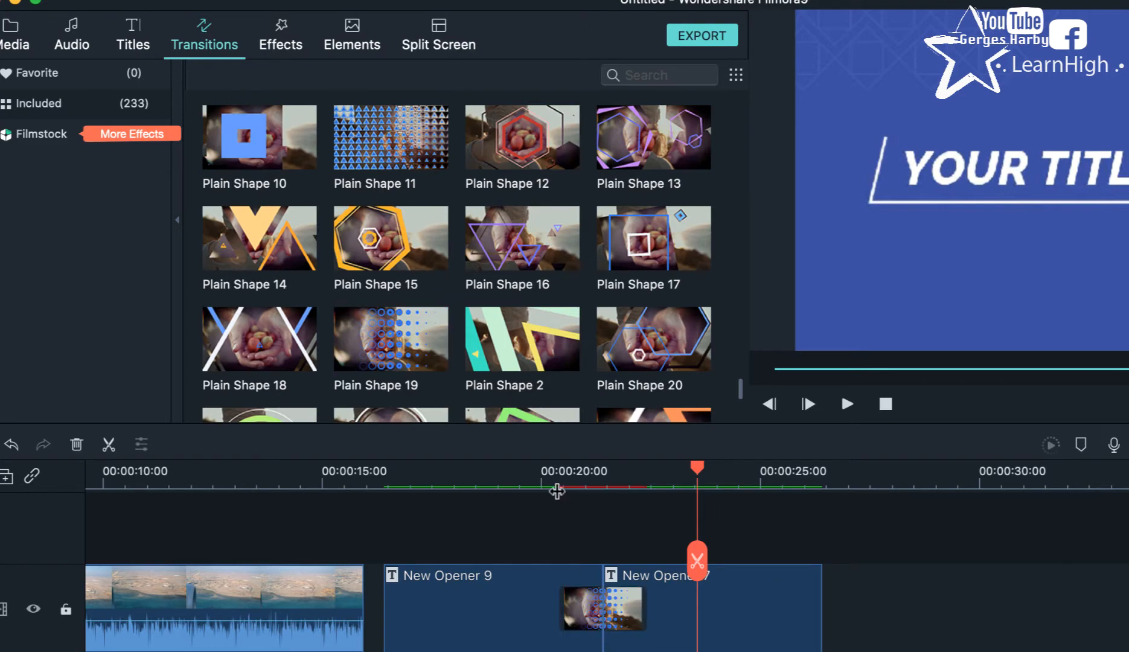
Preview the Plain Shape 19 transition from just before the cut and delete it
click(550, 473)
key(space)
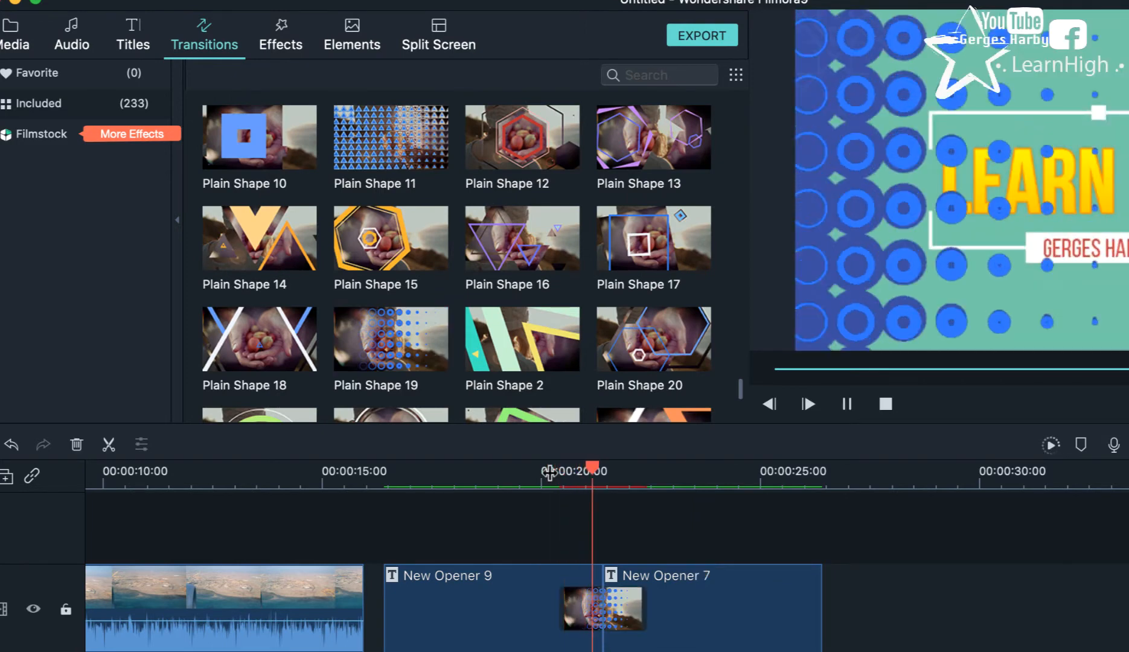
key(space)
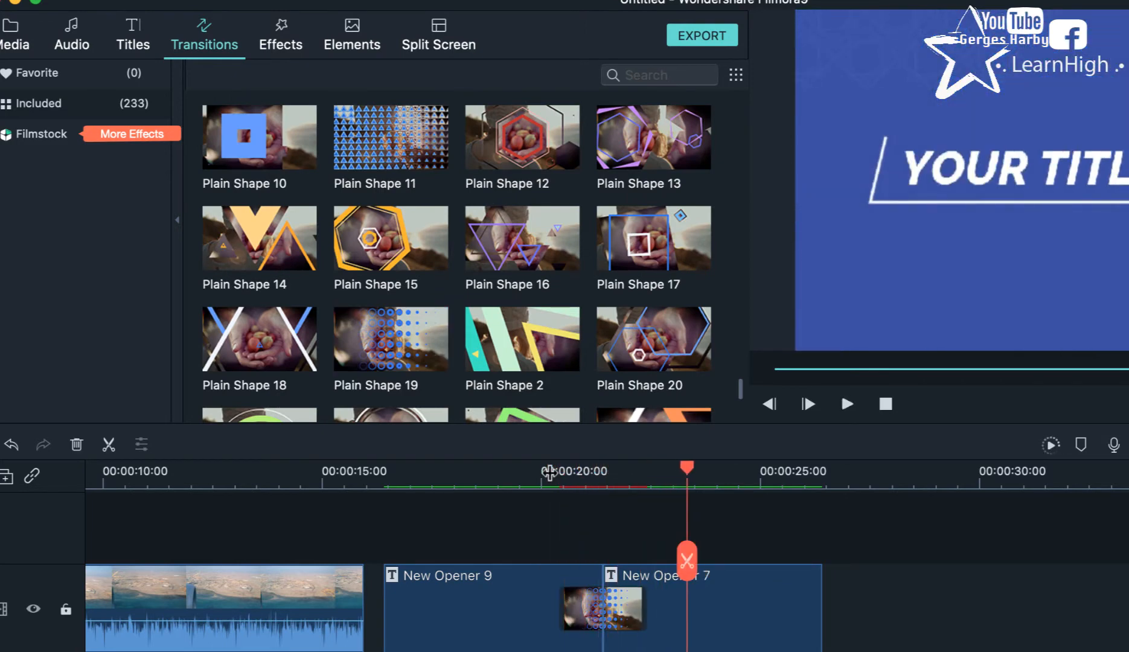
click(594, 617)
key(Delete)
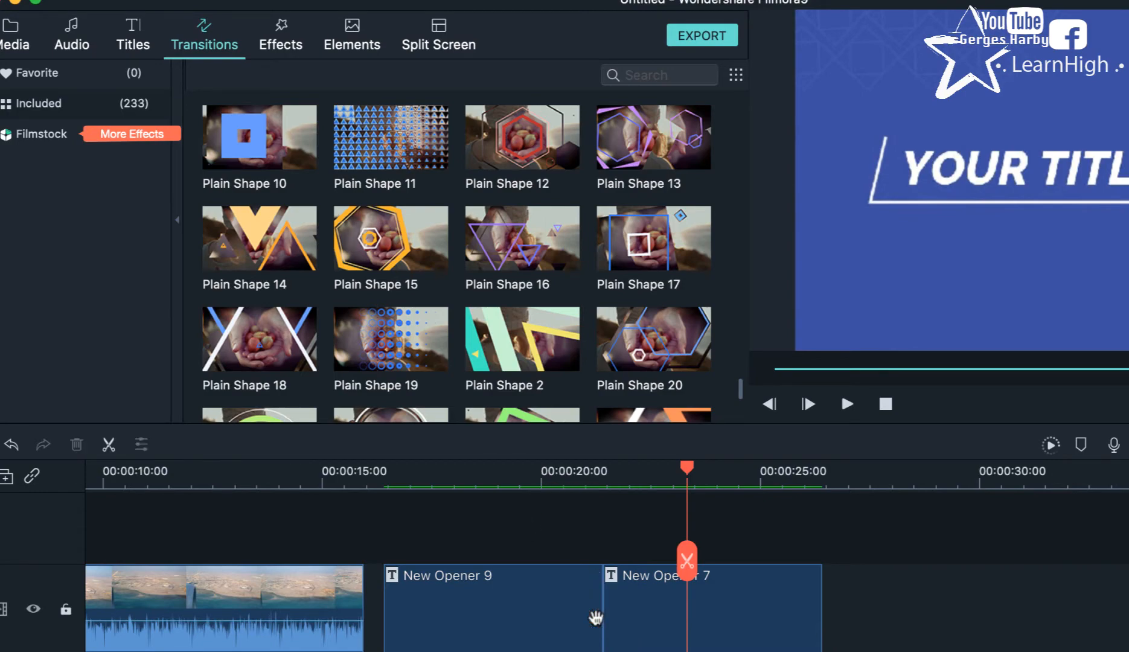
Apply the Whirl 1 transition between New Opener 9 and New Opener 7 and play it back
scroll(511, 335, up, 15)
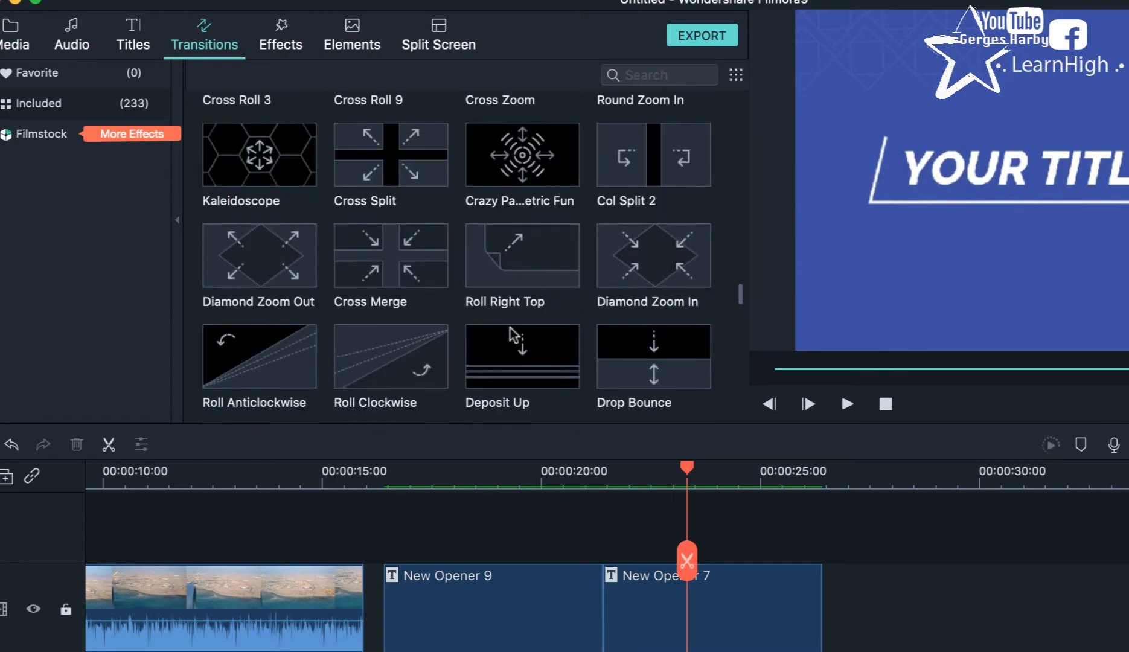
scroll(511, 335, up, 12)
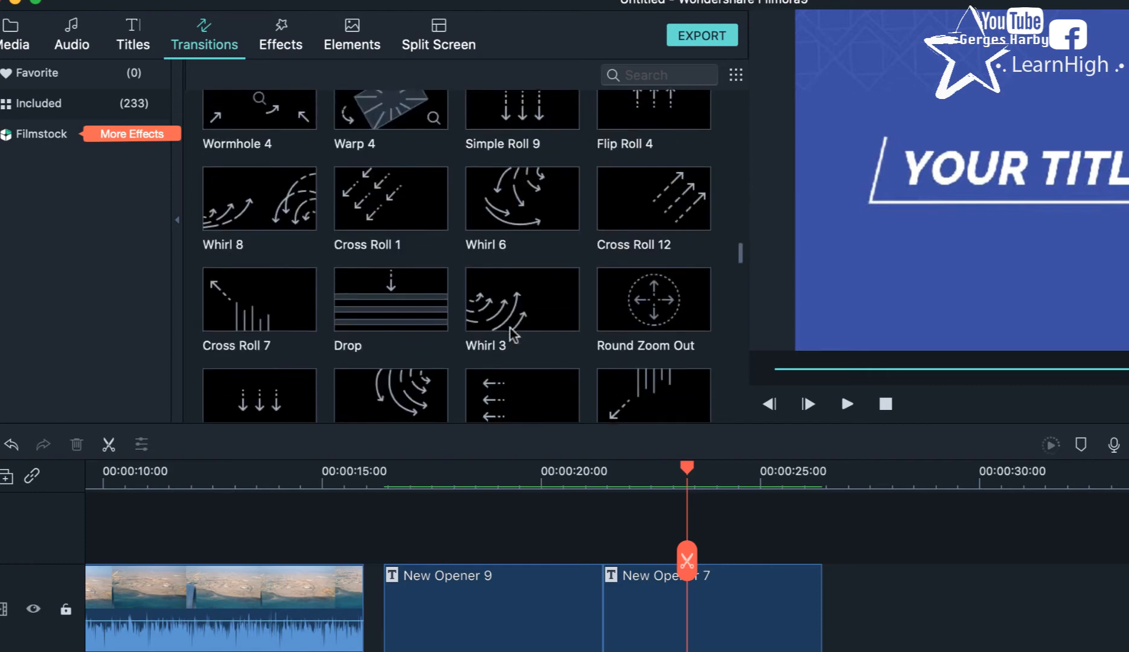
scroll(513, 334, up, 5)
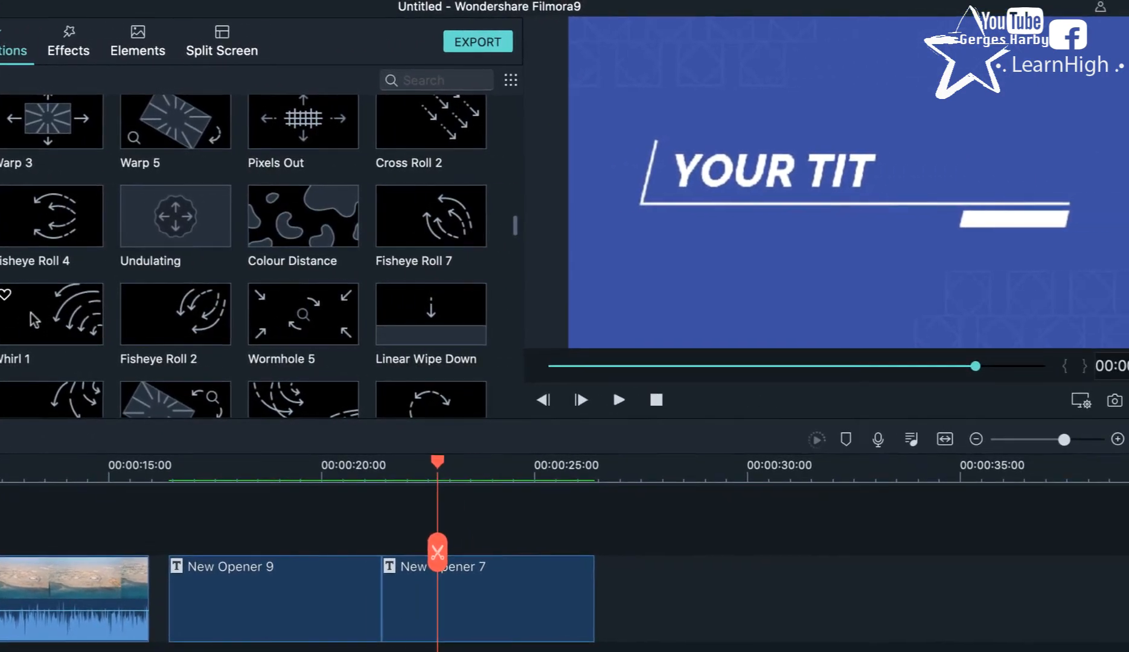
drag(65, 305, 374, 622)
click(323, 470)
key(space)
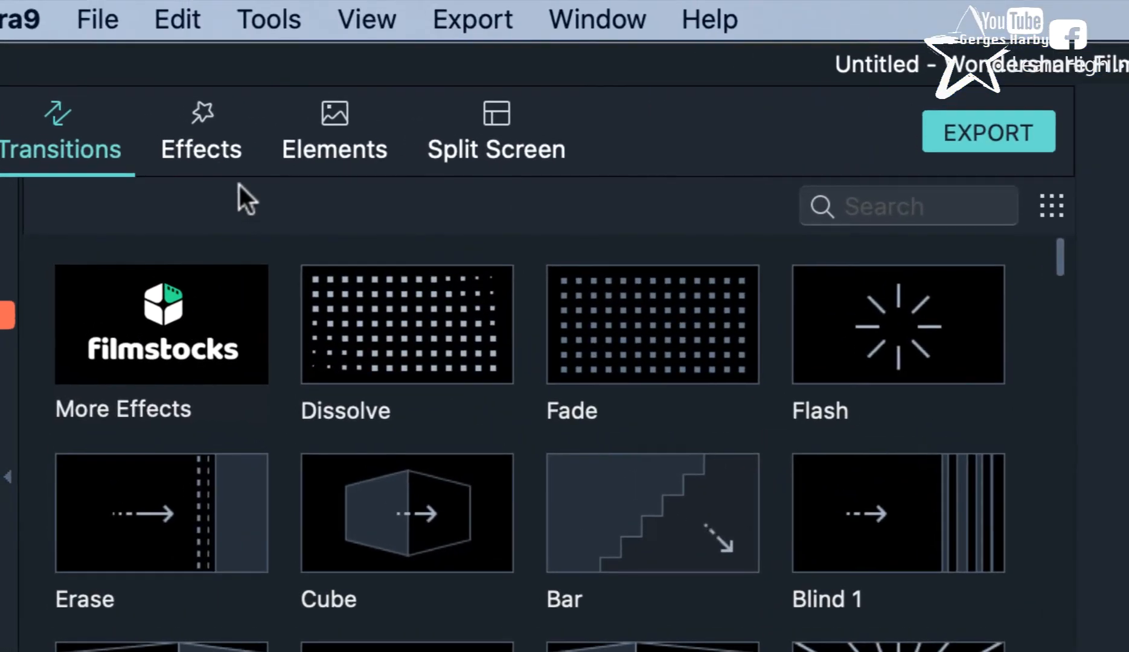
Look through the effects library and select the Aegean filter, followed by the Arizona filter
click(196, 152)
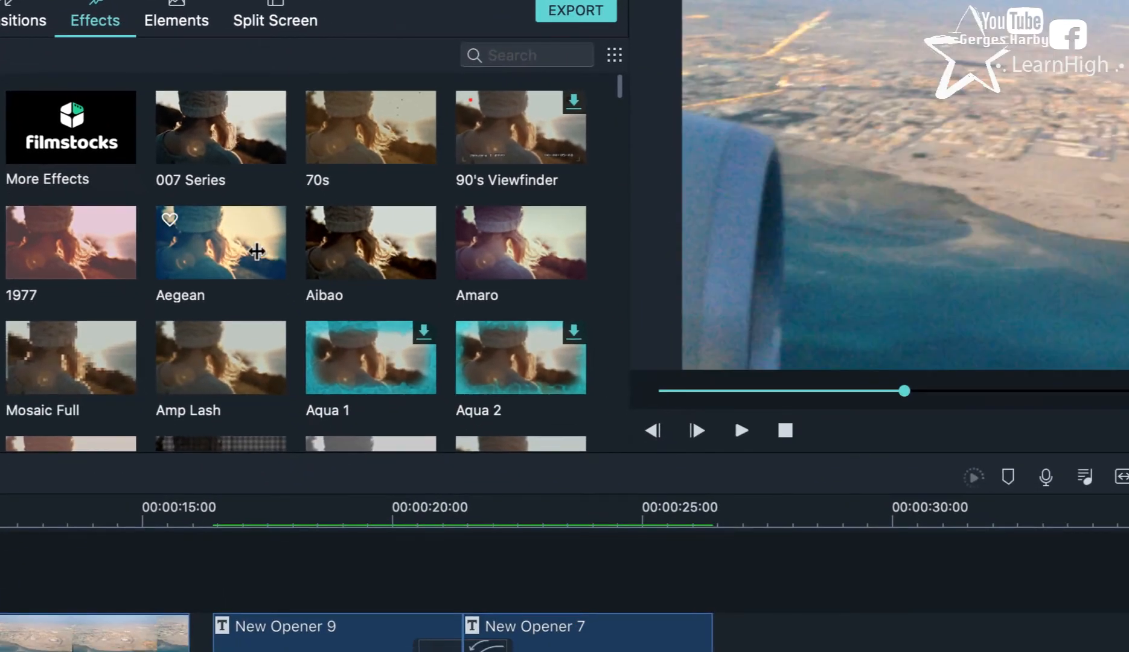
click(257, 251)
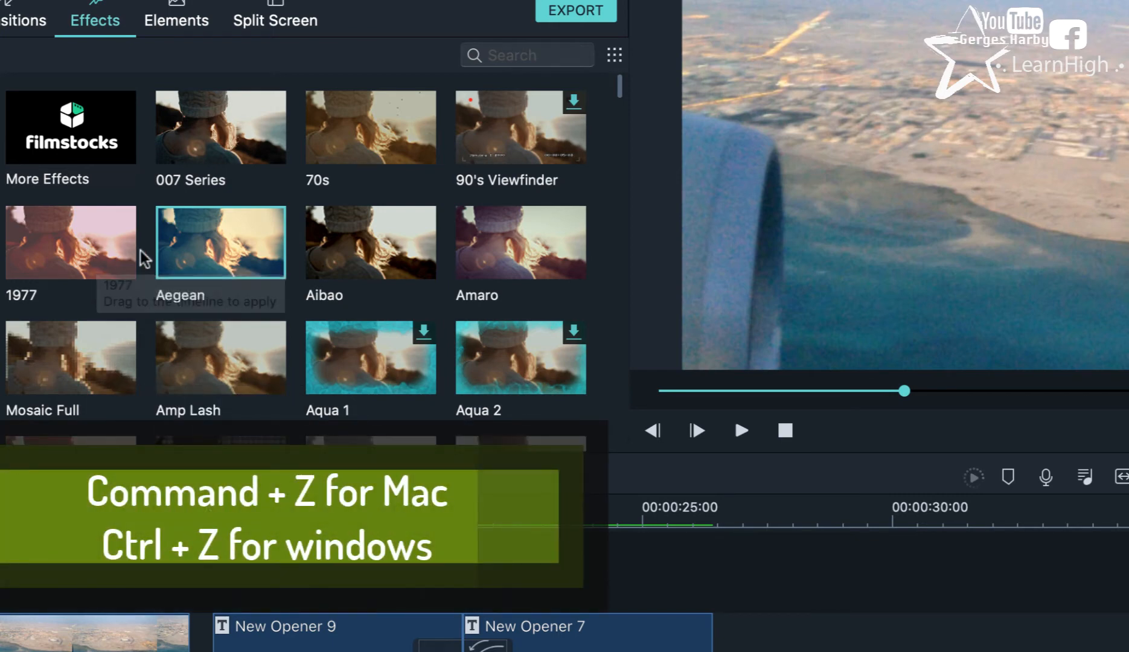
scroll(110, 350, down, 4)
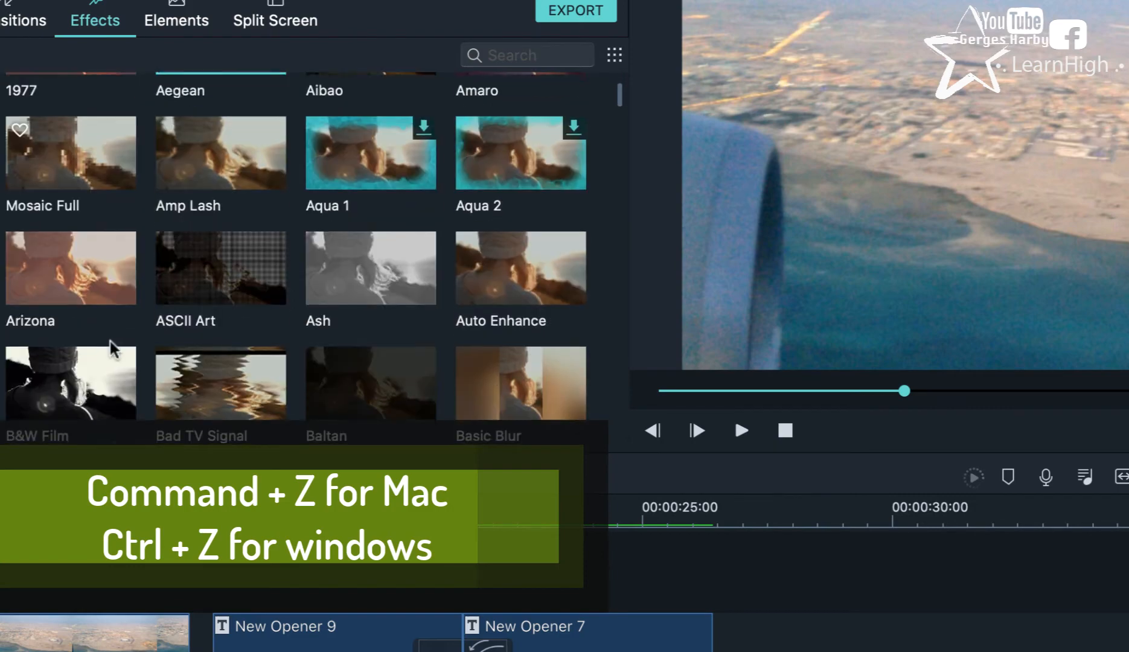
click(88, 260)
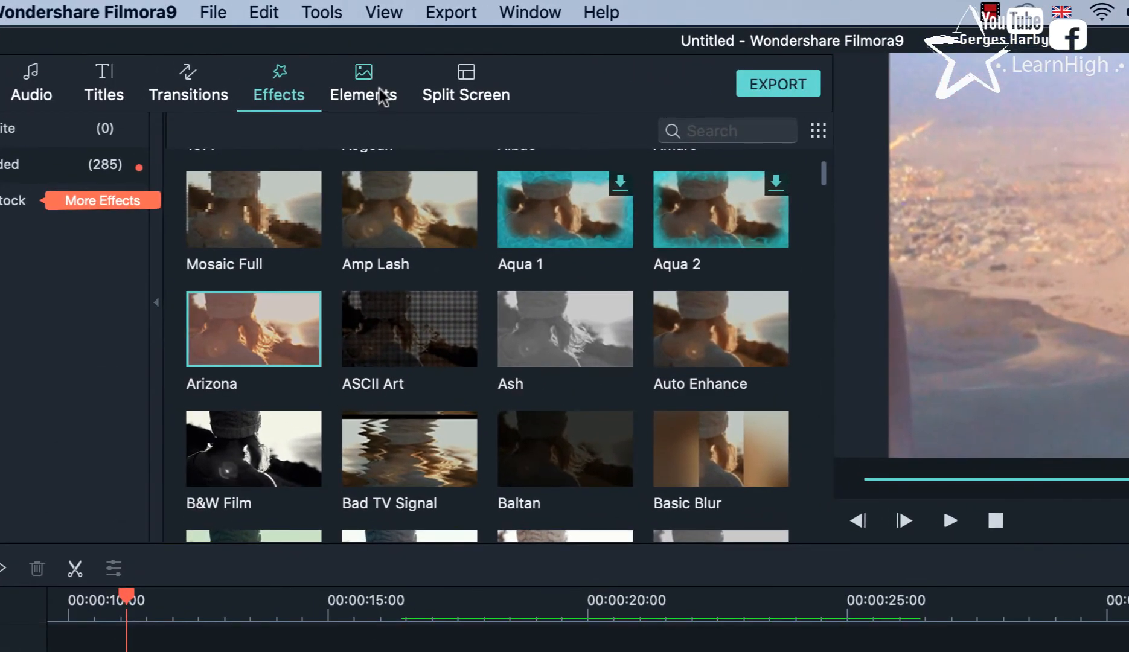
Look through the elements library, from the badges and emojis to the hand-drawn, love and tutorial arrow elements
click(379, 89)
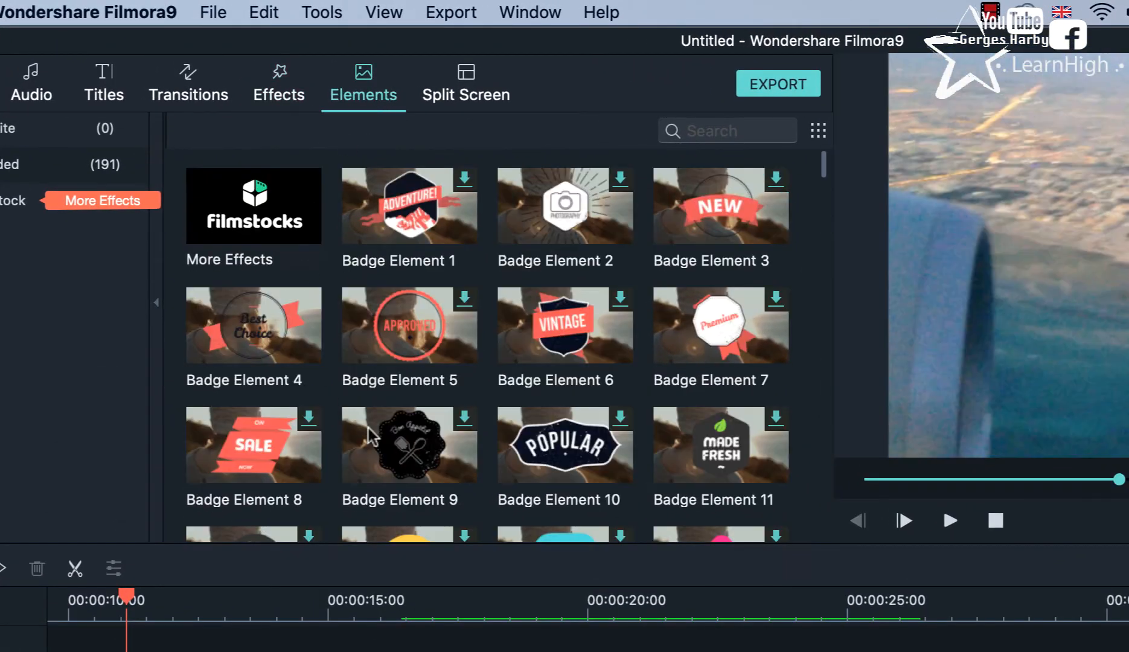
scroll(371, 417, down, 15)
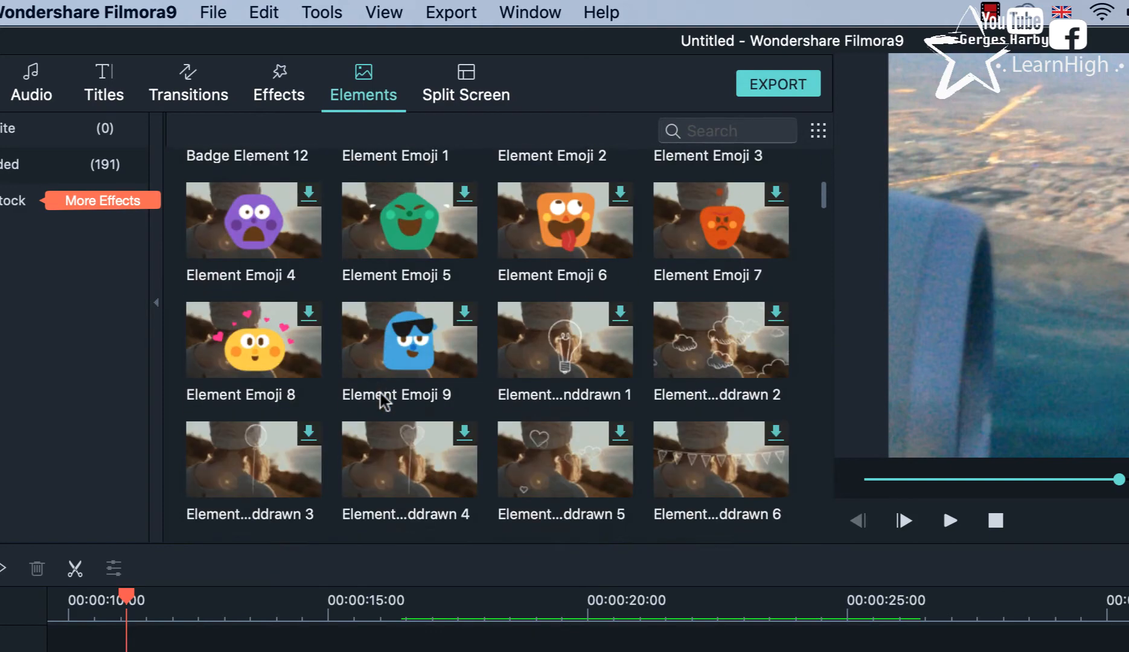
scroll(382, 401, down, 5)
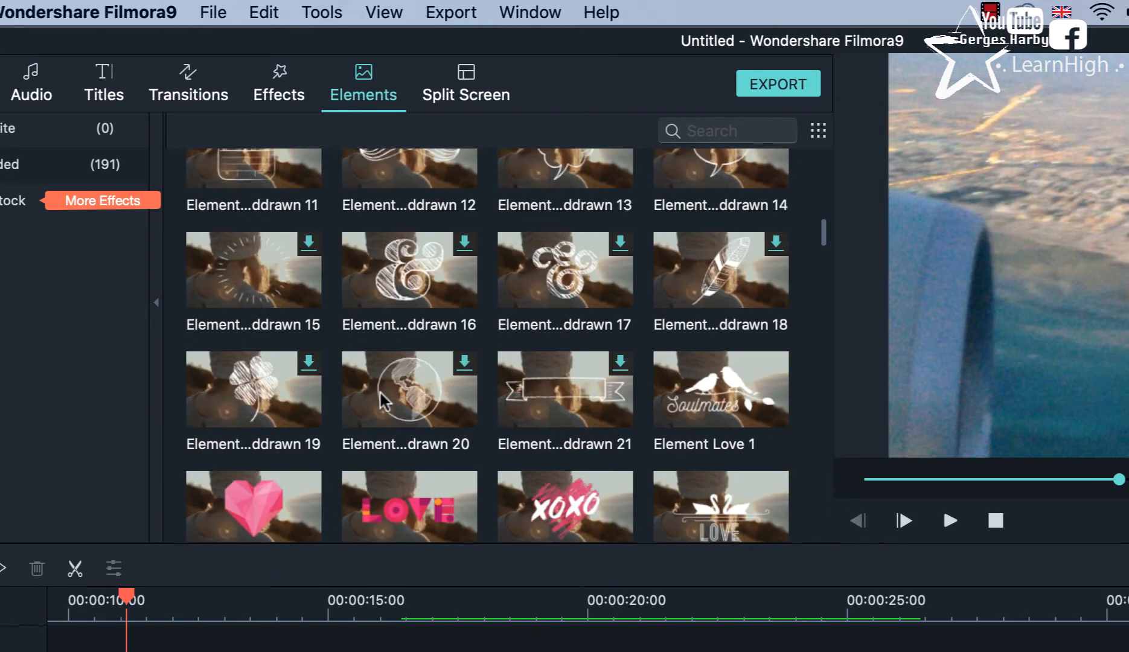
scroll(381, 402, down, 20)
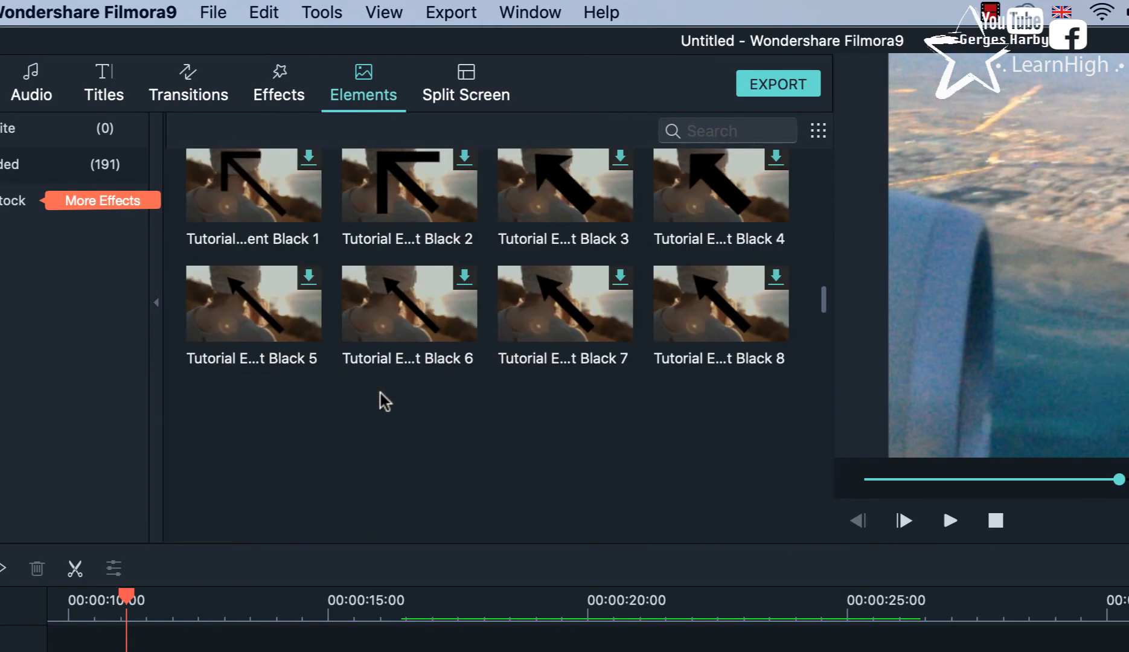
scroll(381, 402, down, 10)
scroll(382, 402, up, 20)
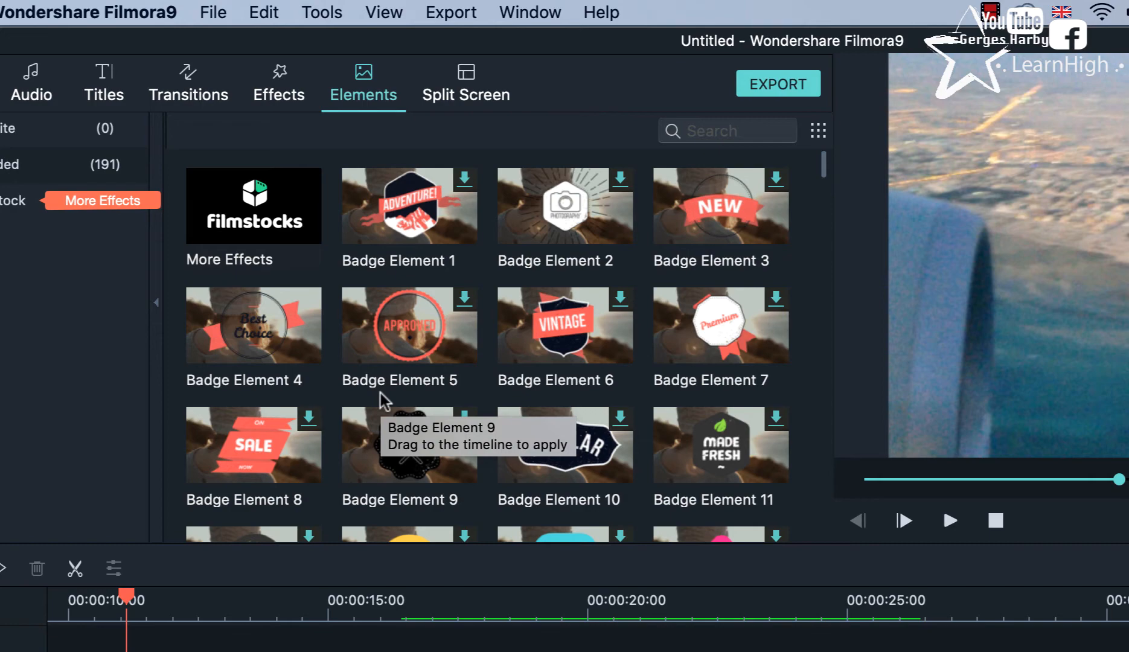
Place Split Screen 21 after New Opener 7 and fill areas 1 to 4 with IMG_1503, IMG_1982, IMG_9228 and logo WHITE
click(466, 90)
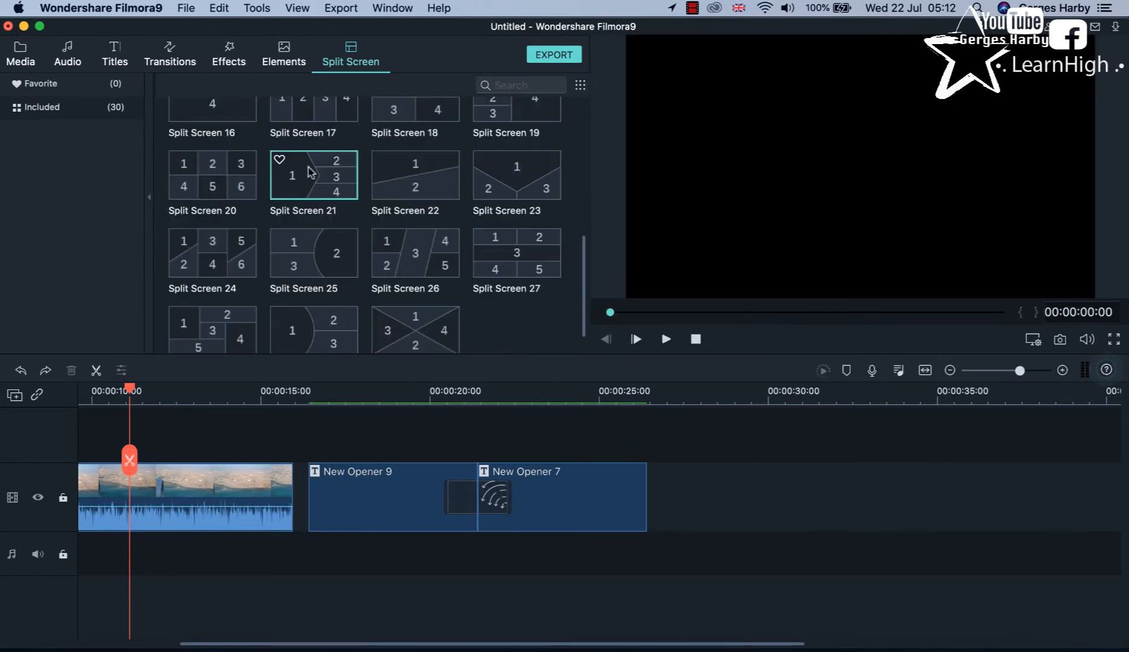
drag(308, 176, 661, 473)
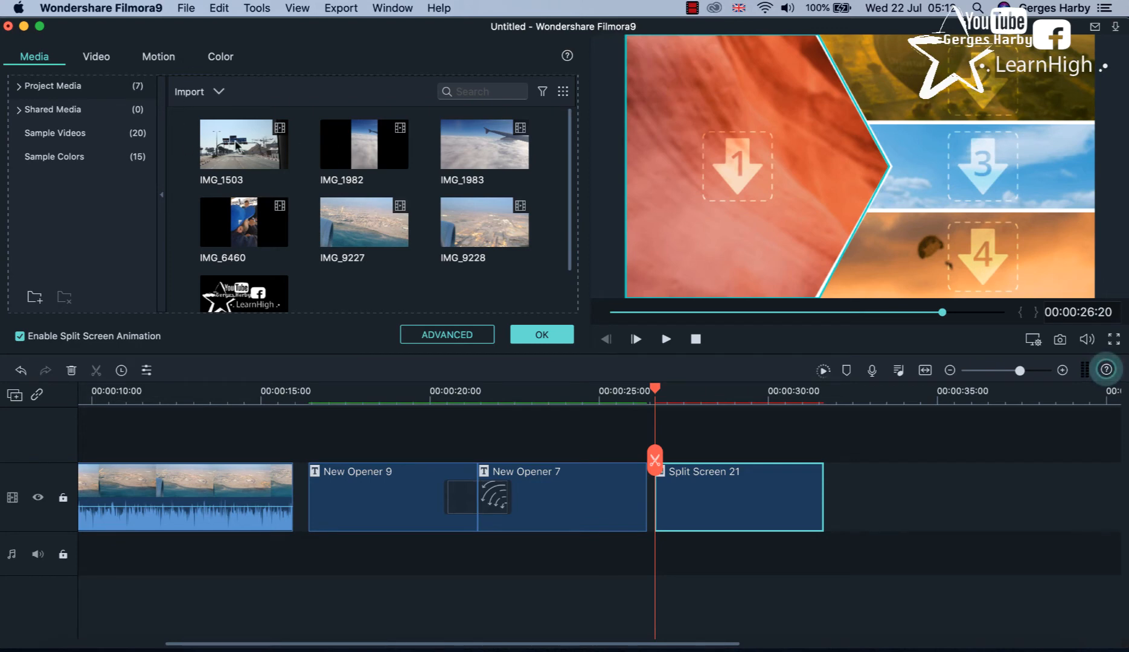
drag(237, 144, 681, 143)
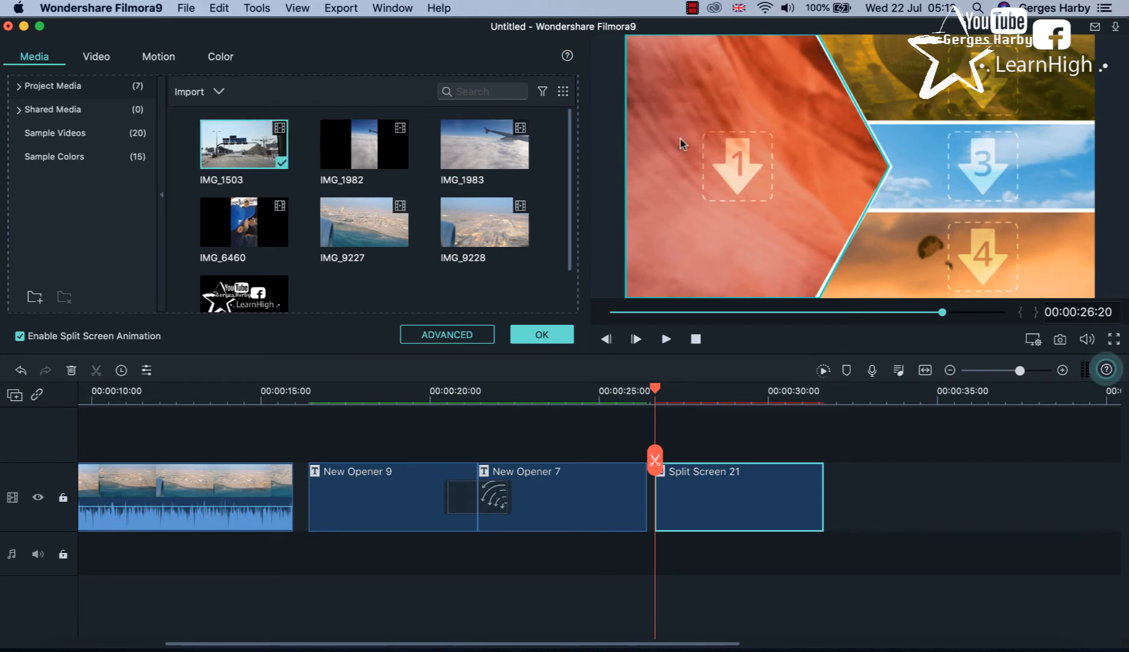
drag(398, 120, 897, 77)
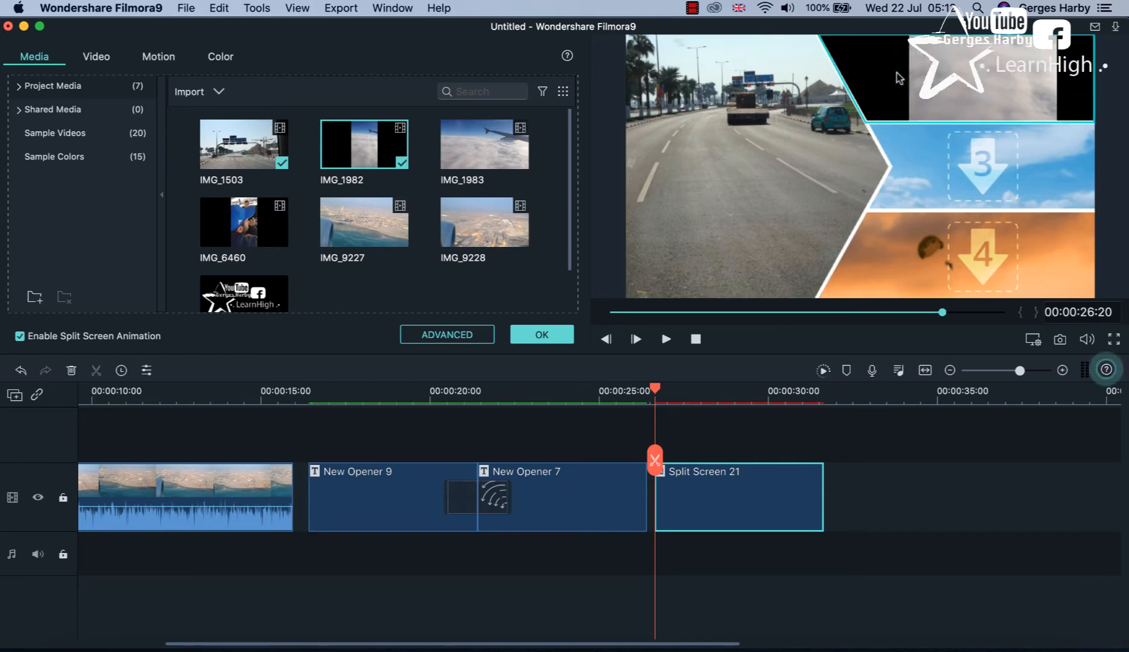
drag(479, 234, 920, 185)
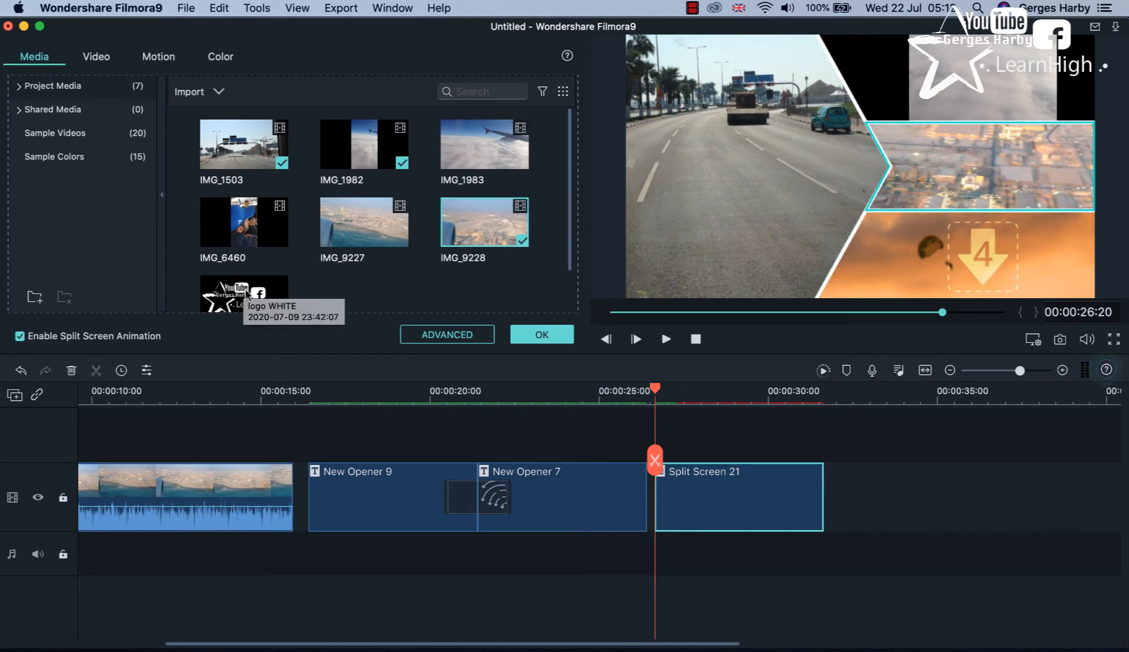
drag(257, 296, 1014, 266)
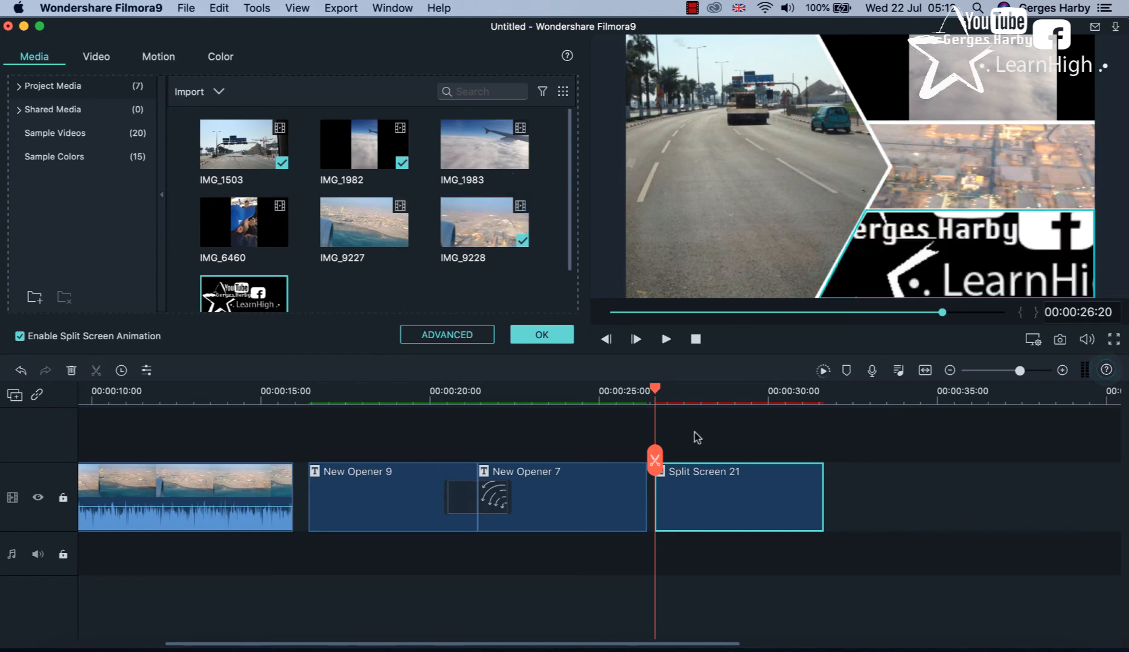
Play back the split screen from just before its start
drag(659, 396, 640, 392)
key(space)
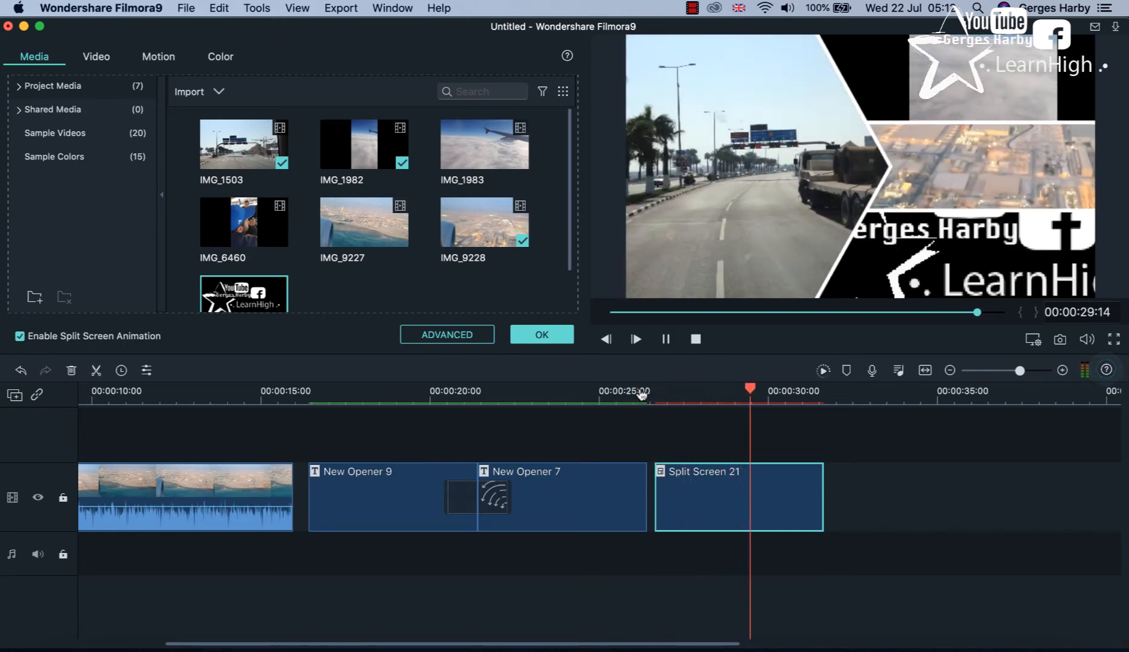
key(space)
Delete both openers and the split screen from the timeline and fit the remaining clip in the timeline view
drag(845, 450, 403, 534)
key(Delete)
key(shift+z)
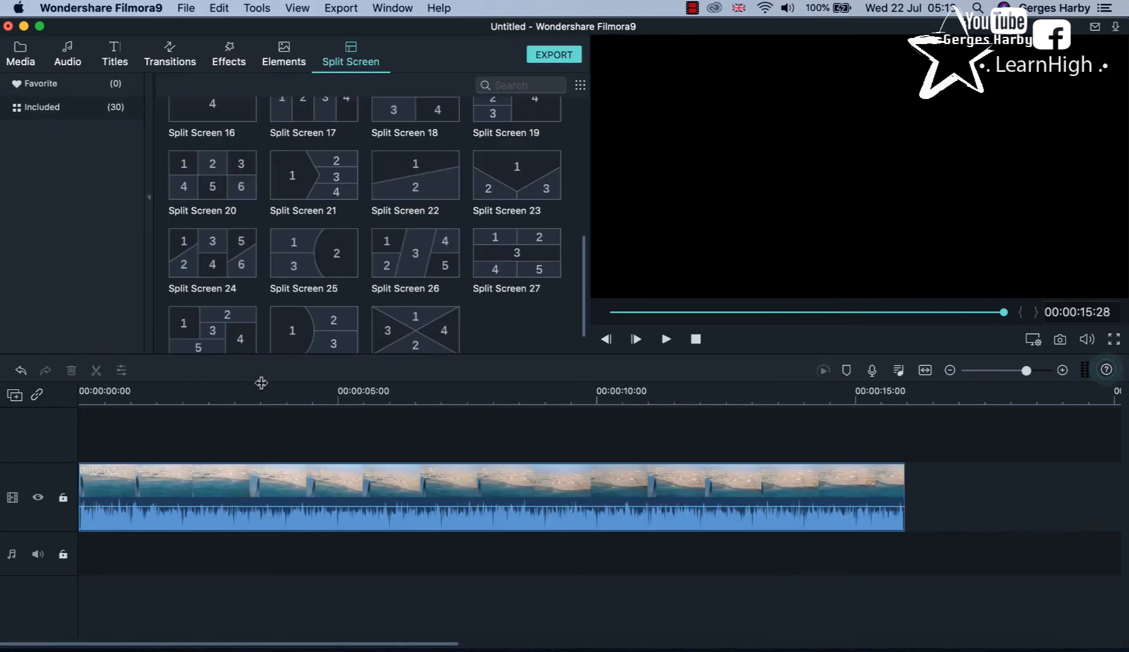
Split the IMG_9227 clip at about 3.5 seconds and shift the second part later to leave a small gap
click(260, 388)
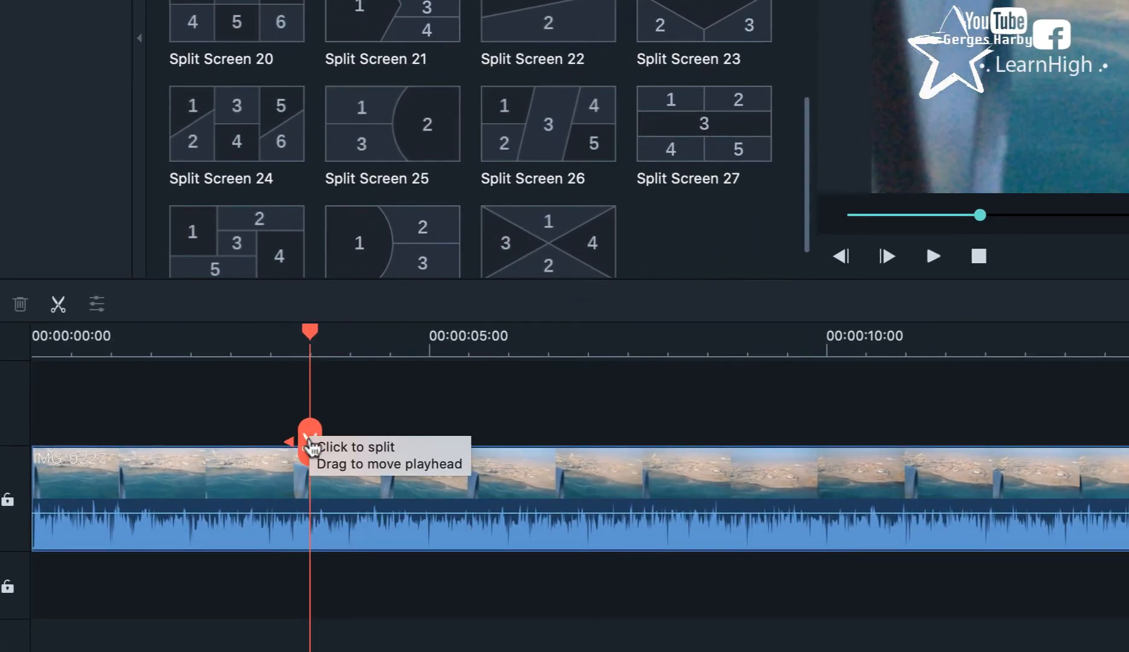
click(309, 446)
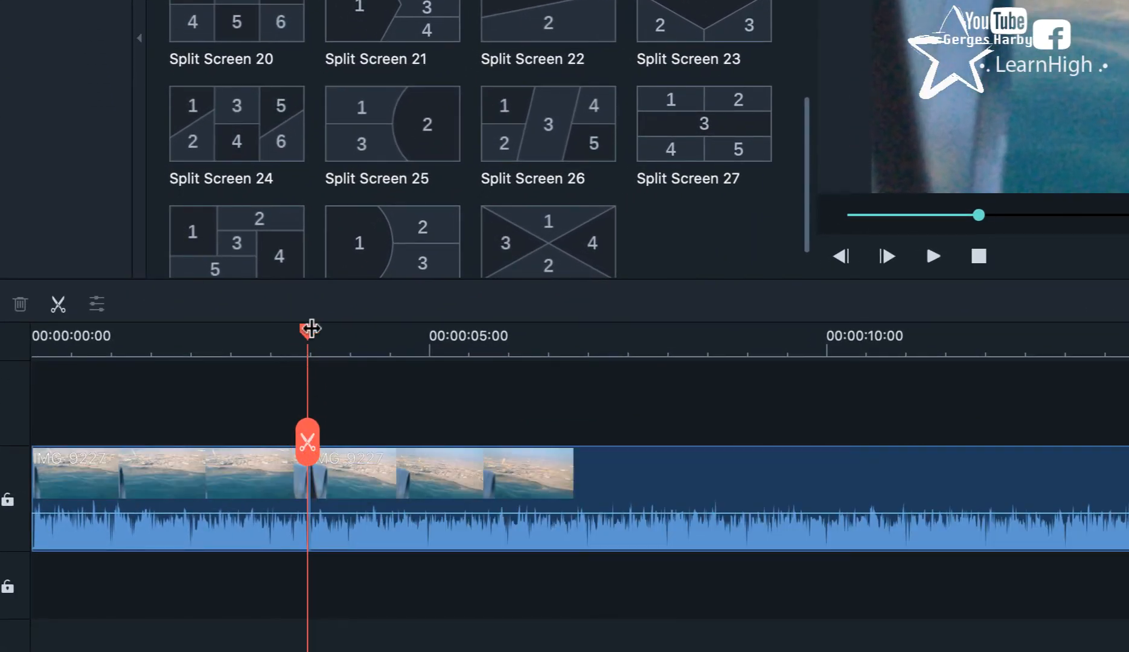
drag(311, 327, 472, 329)
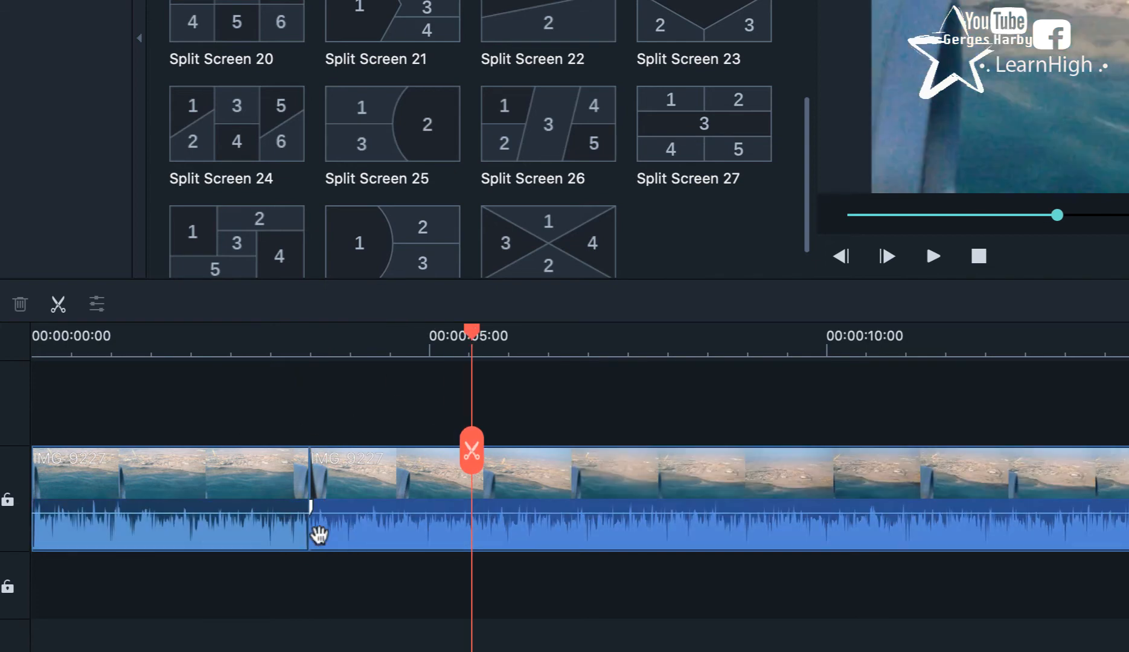
drag(379, 473, 436, 456)
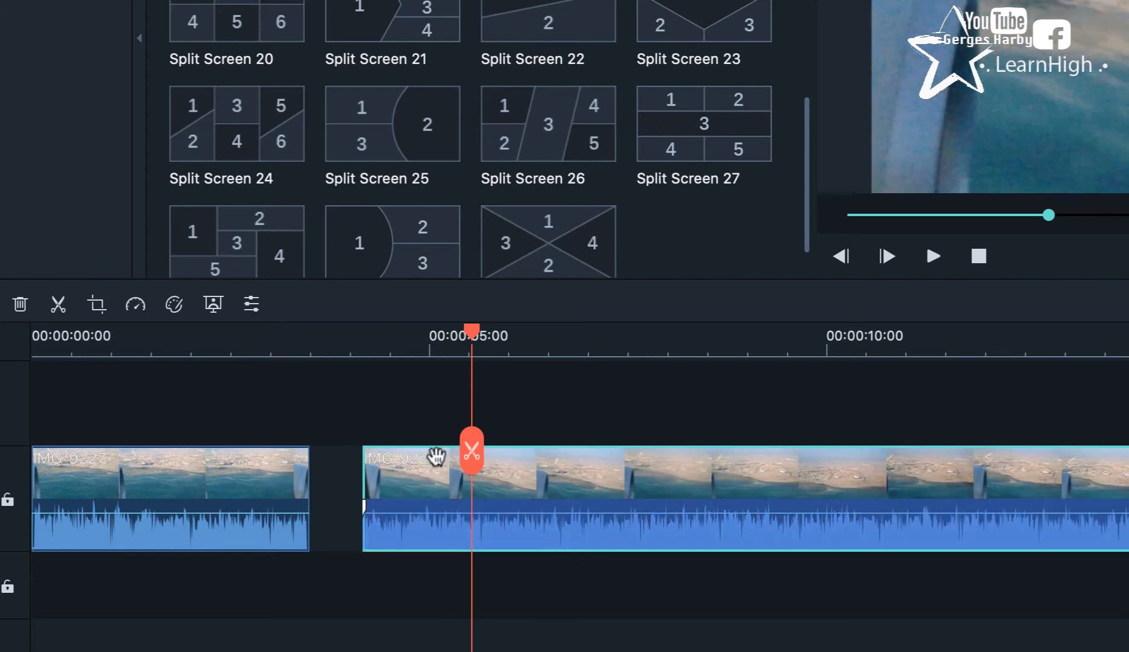
Cut off the end of the first IMG_9227 piece after about 2 seconds and close the gap before the following piece
click(203, 337)
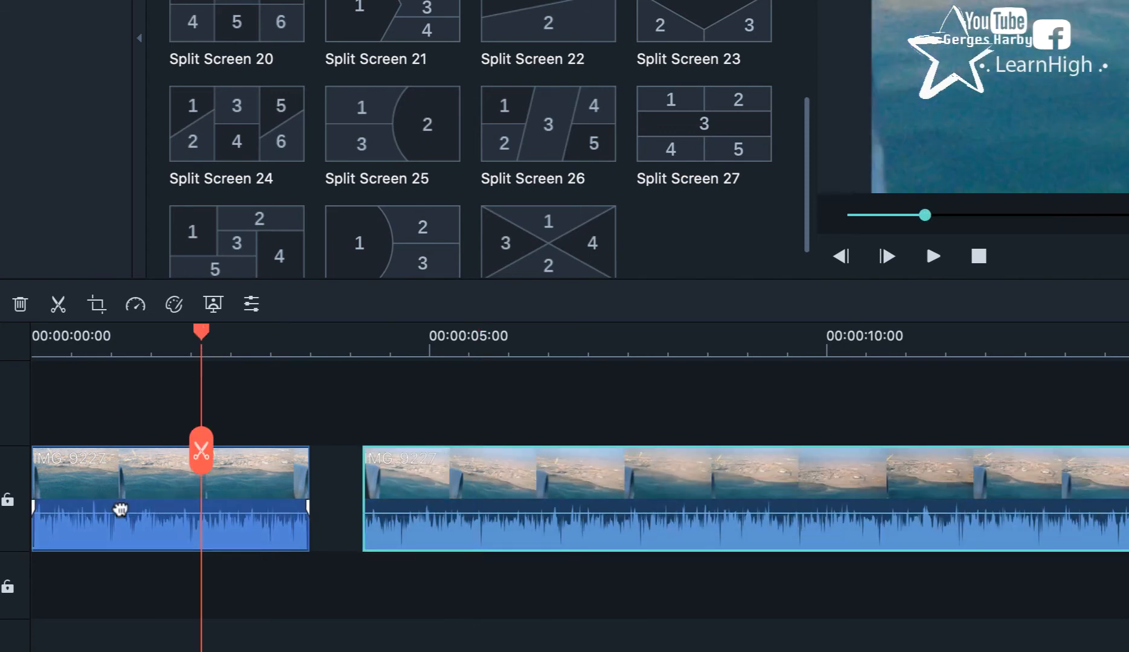
click(204, 462)
click(264, 478)
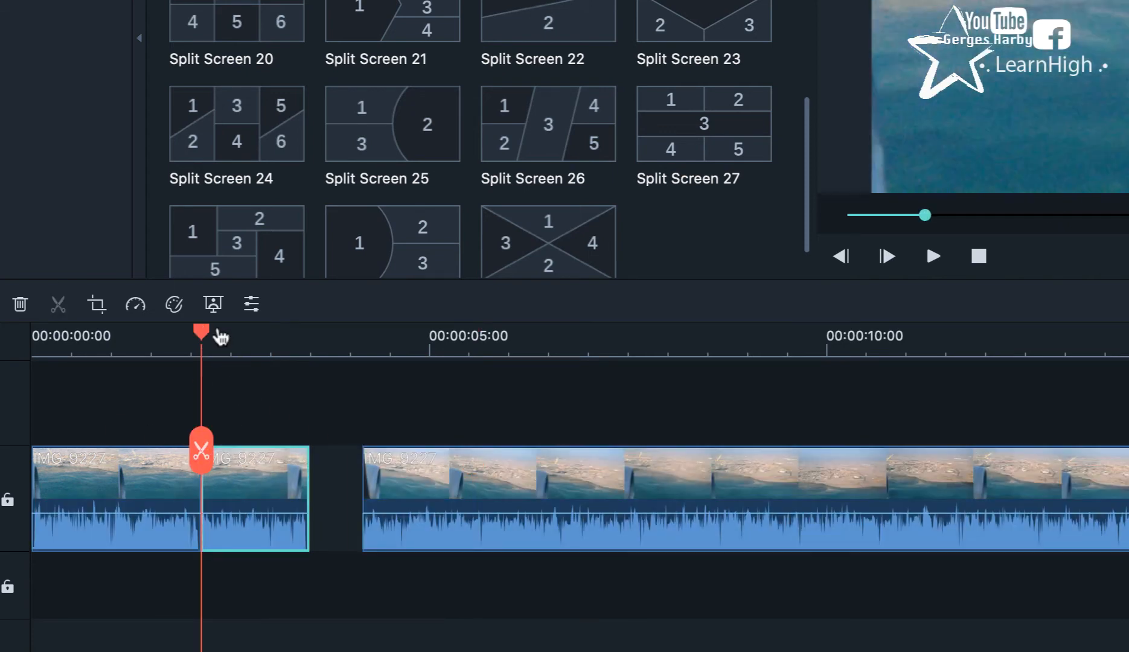
scroll(247, 478, down, 1)
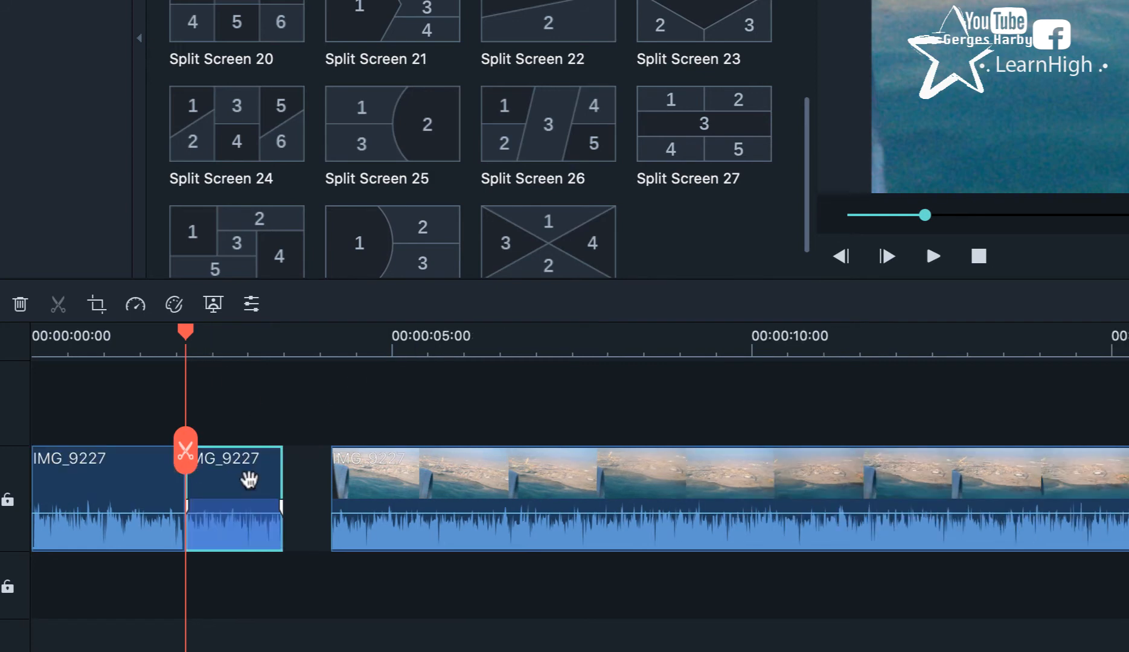
key(Delete)
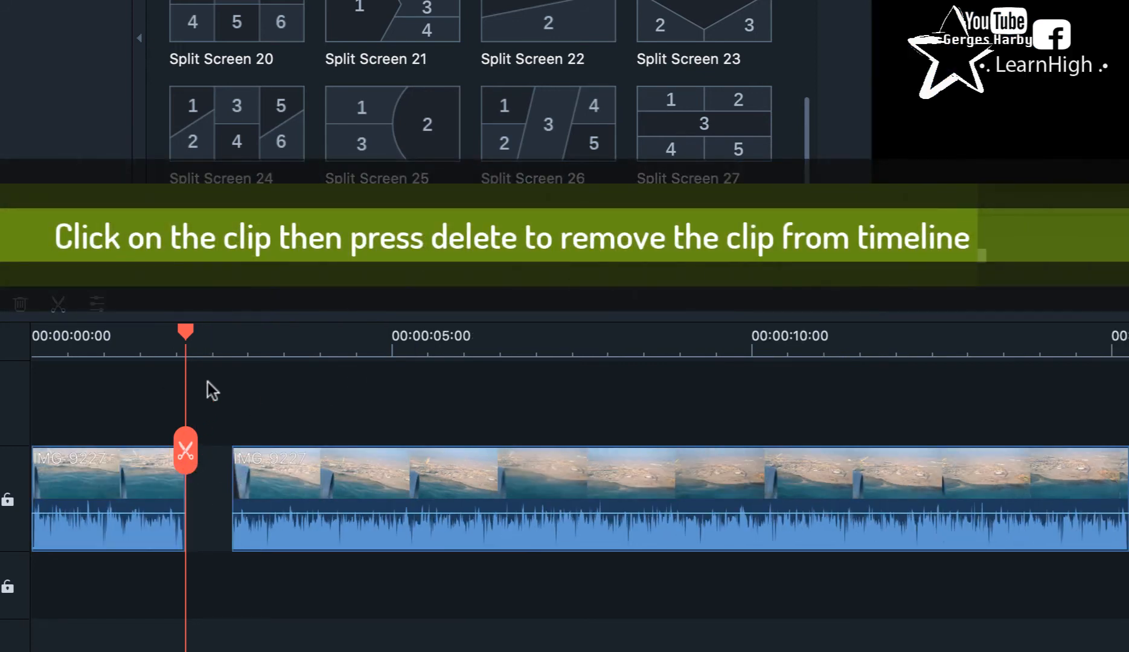
drag(352, 469, 321, 468)
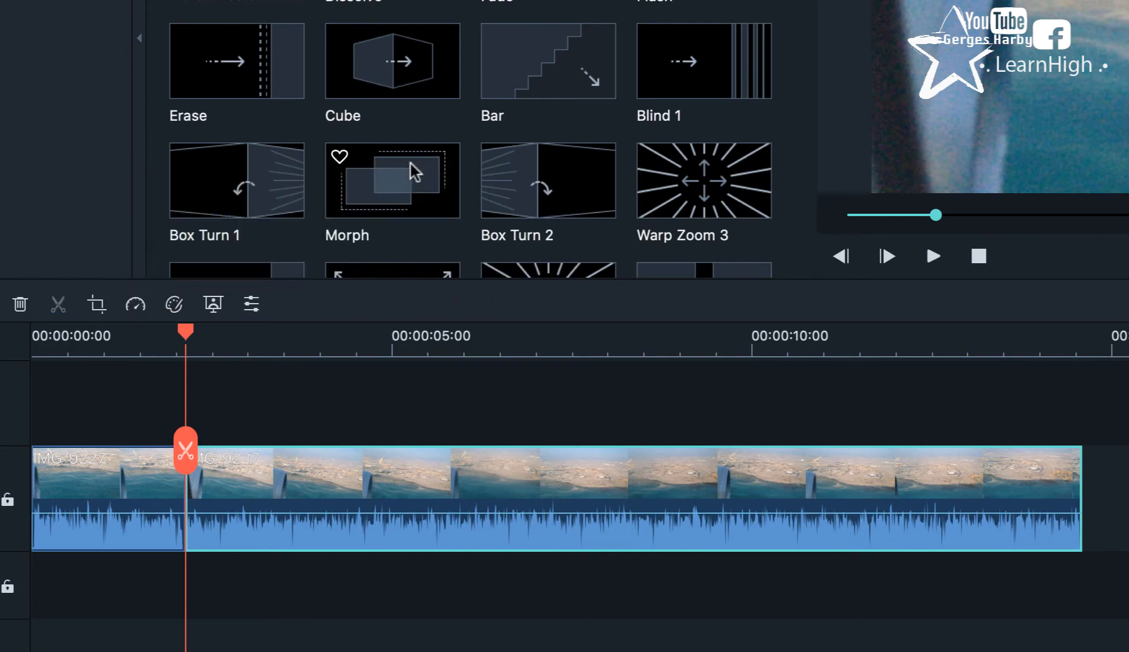
Apply the Morph transition at the cut between the two IMG_9227 pieces and play it back
drag(410, 175, 188, 478)
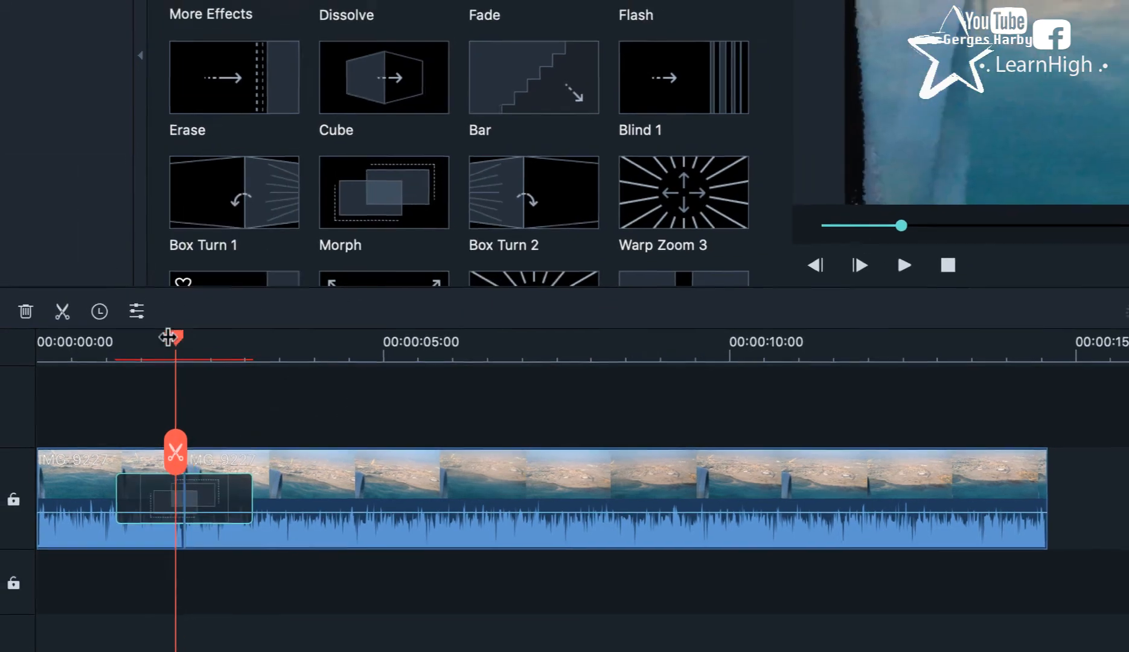
click(109, 331)
key(space)
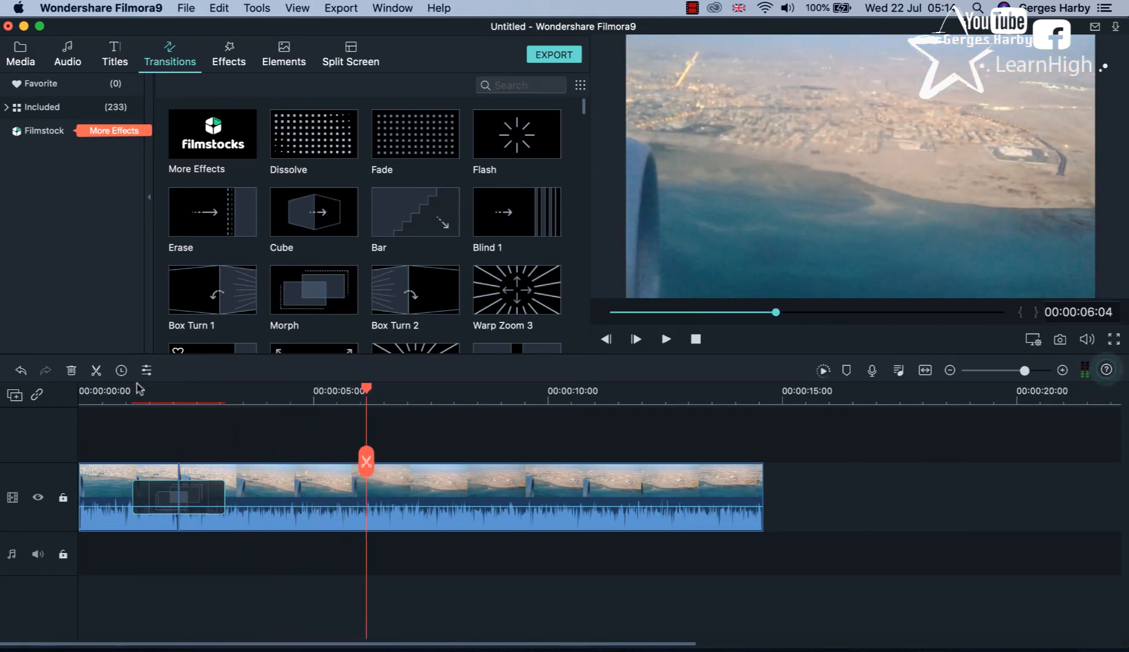
key(space)
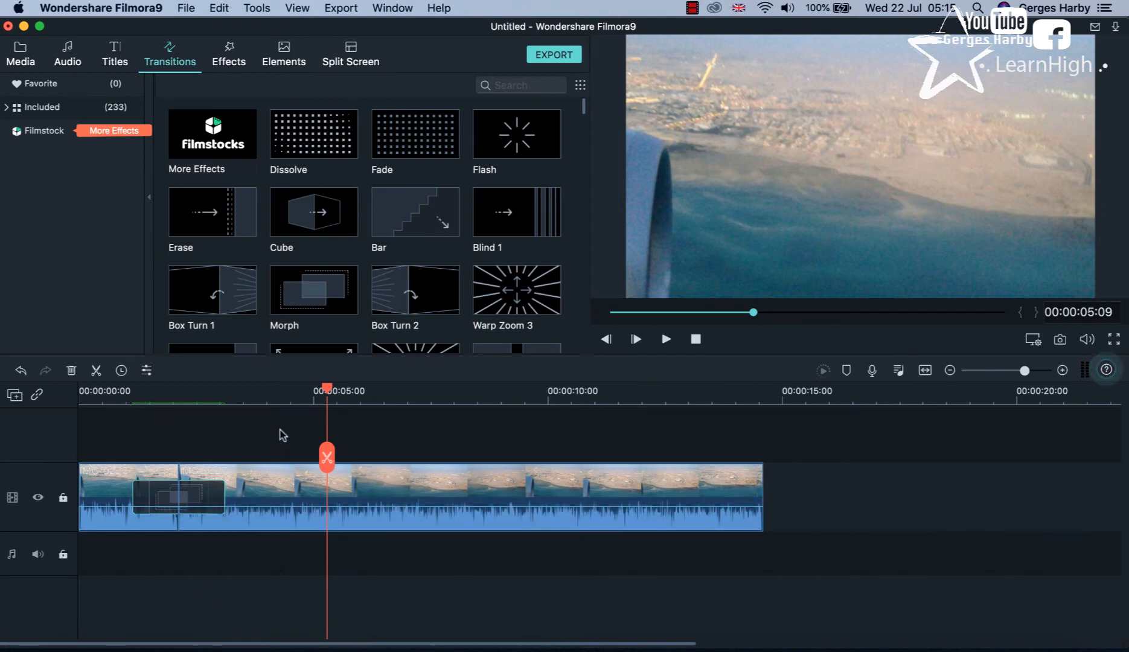
Detach the audio from the second IMG_9227 piece
click(287, 519)
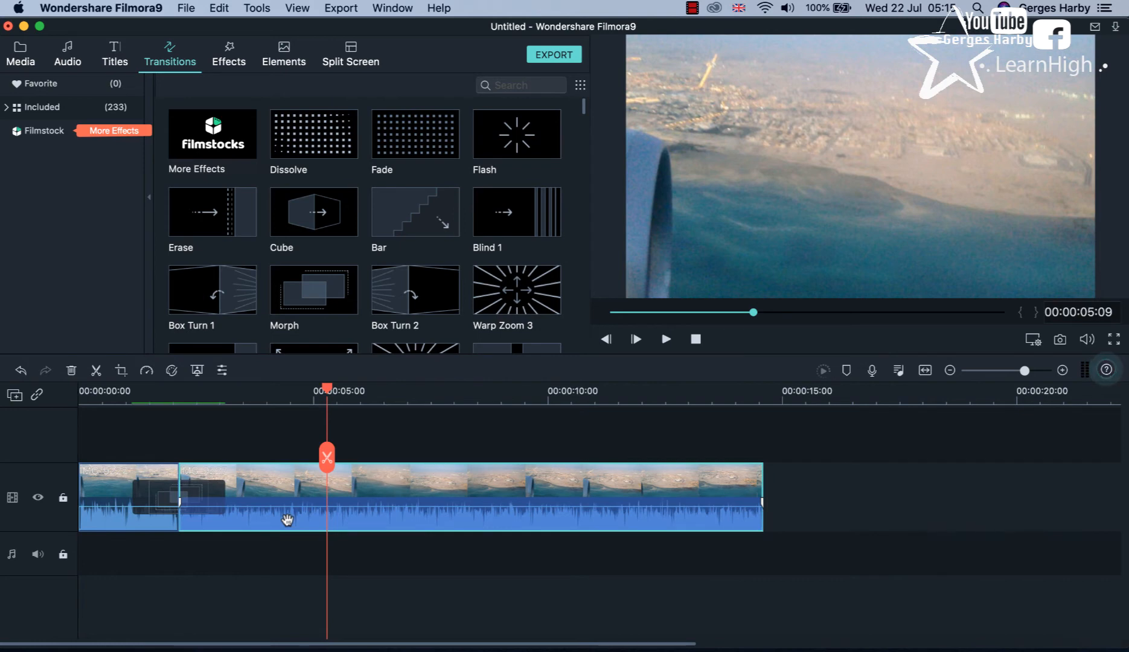
right_click(287, 519)
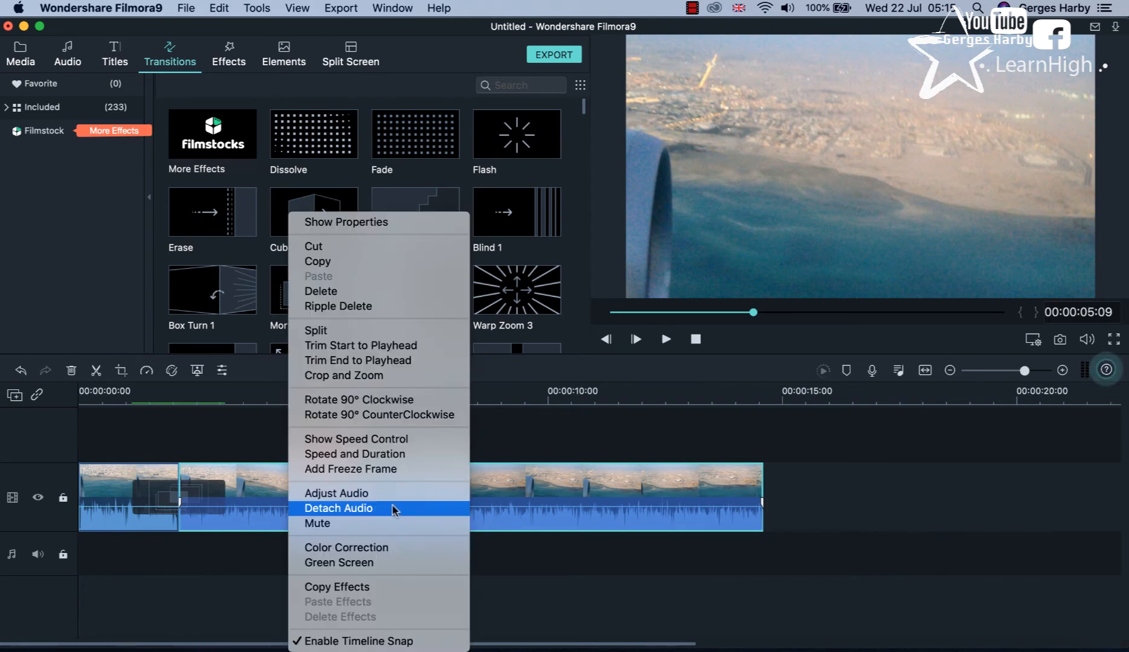
click(393, 510)
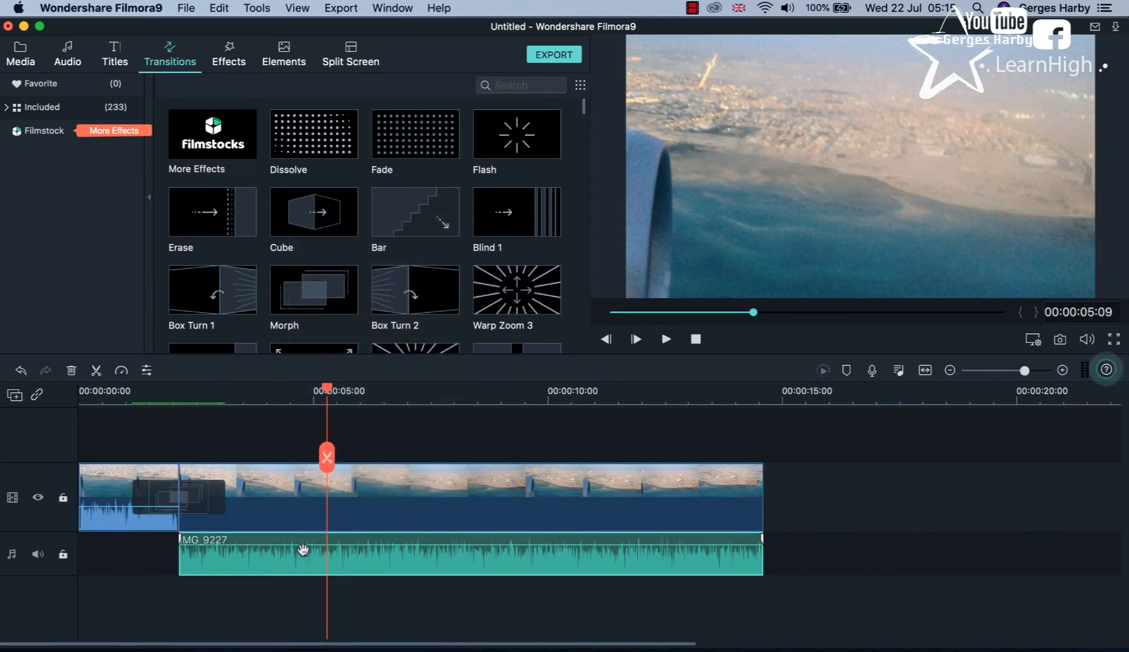
Try shifting and deleting the detached IMG_9227 audio, and undo both changes
drag(293, 555, 416, 556)
key(Delete)
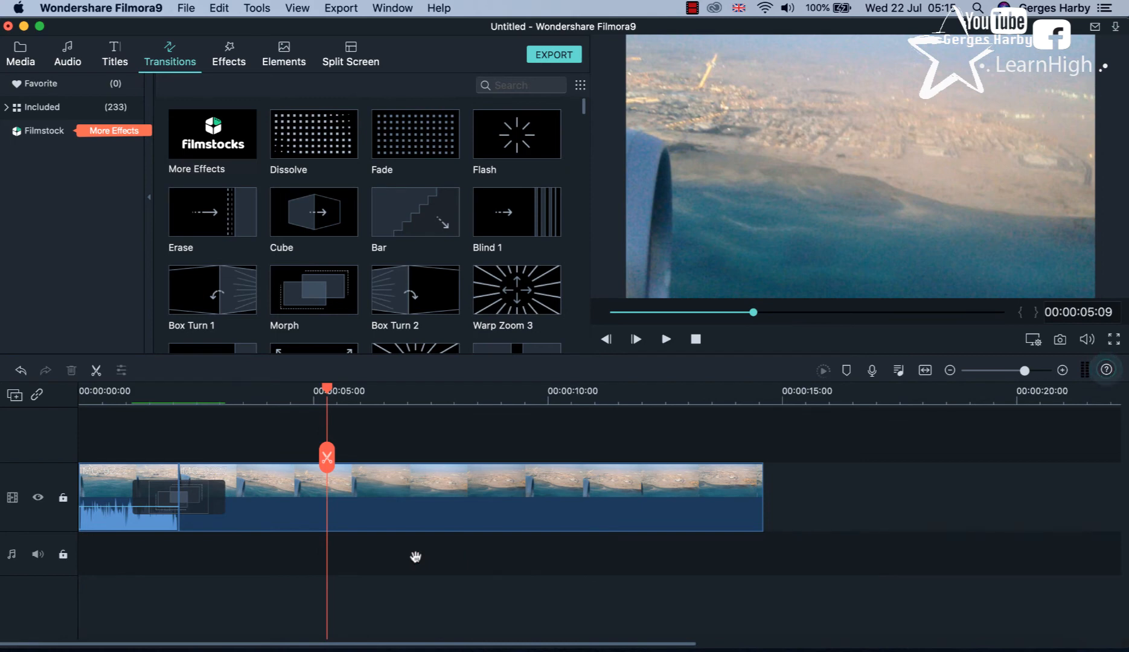
key(super+z)
key(super+z)
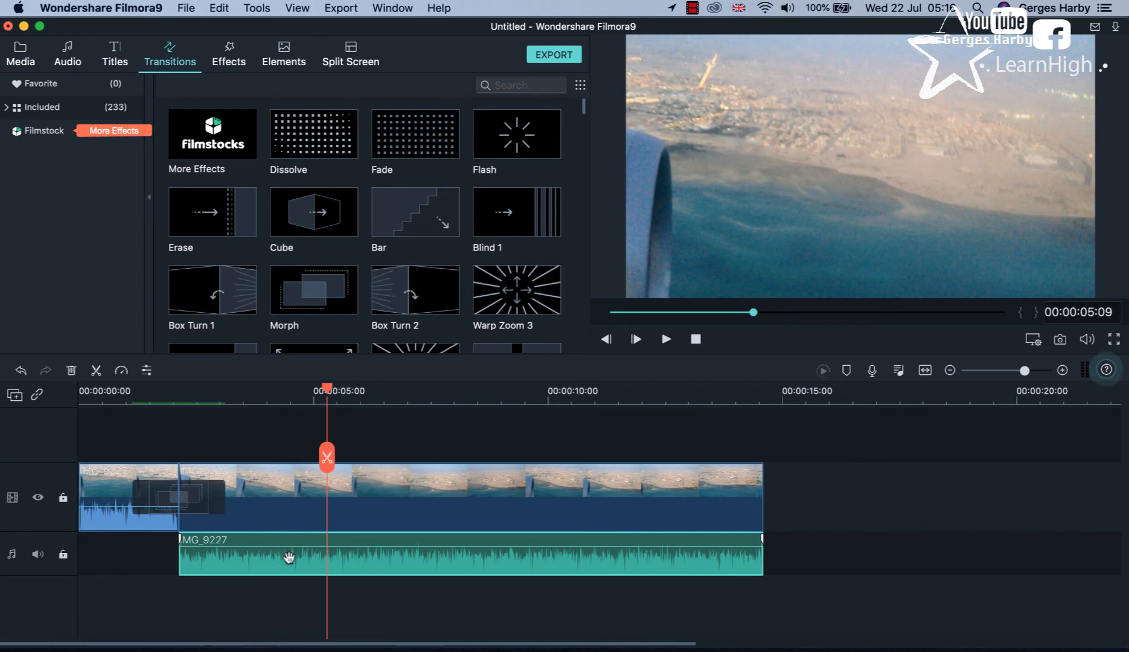
Enable background noise removal for the detached IMG_9227 audio and view the denoise strengths, keeping Weak
right_click(289, 556)
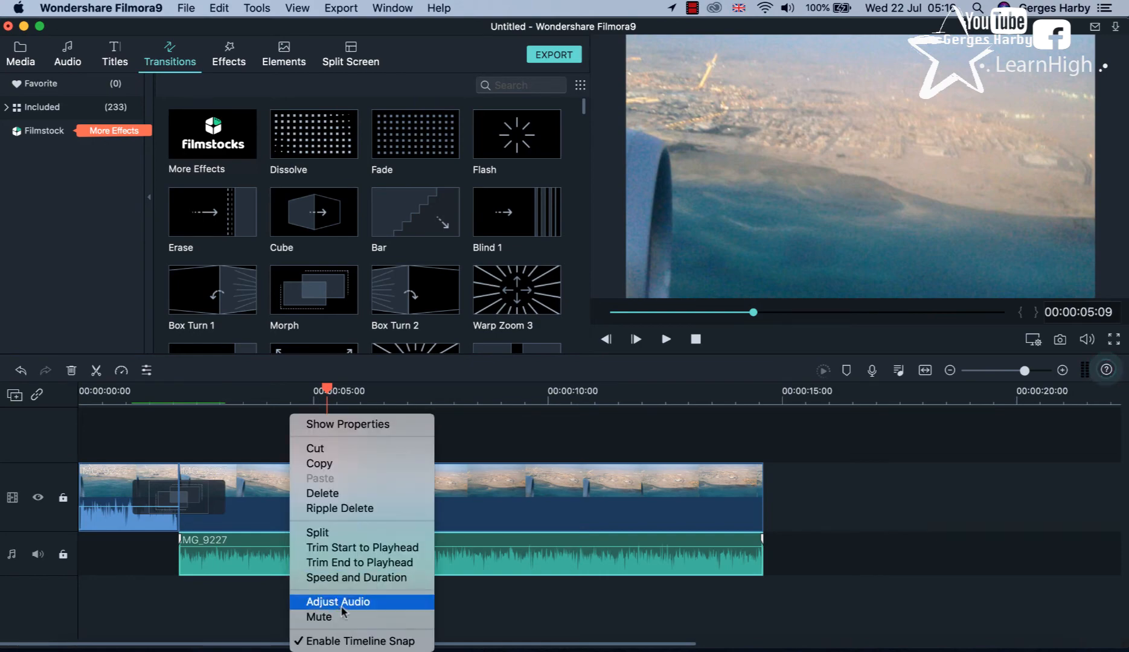
click(380, 602)
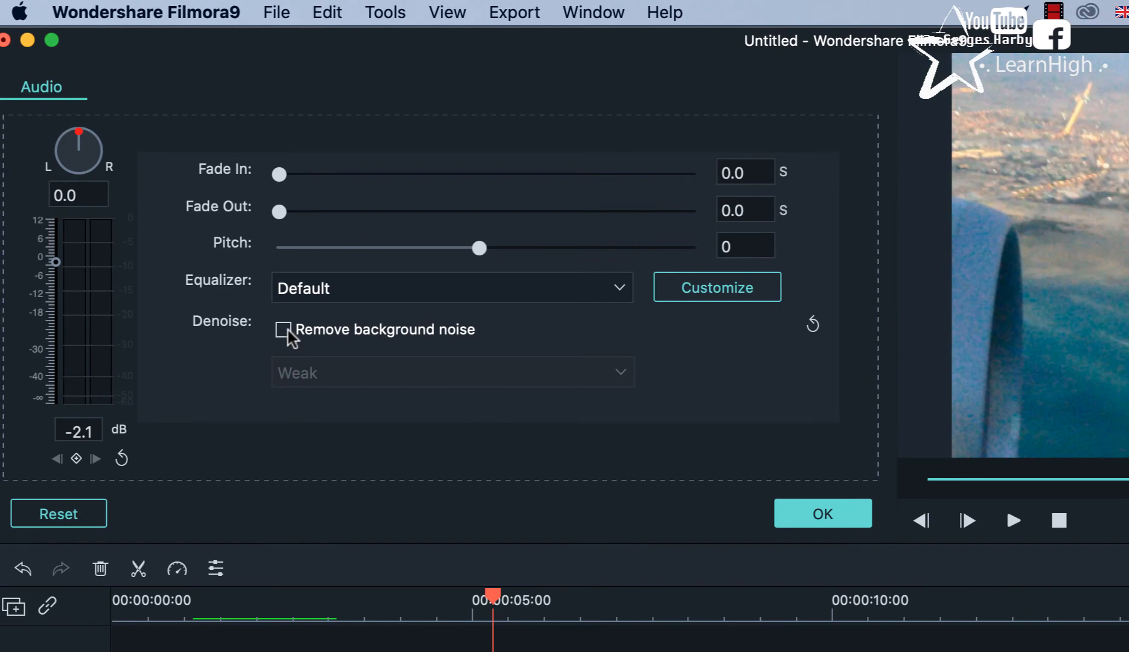
click(287, 330)
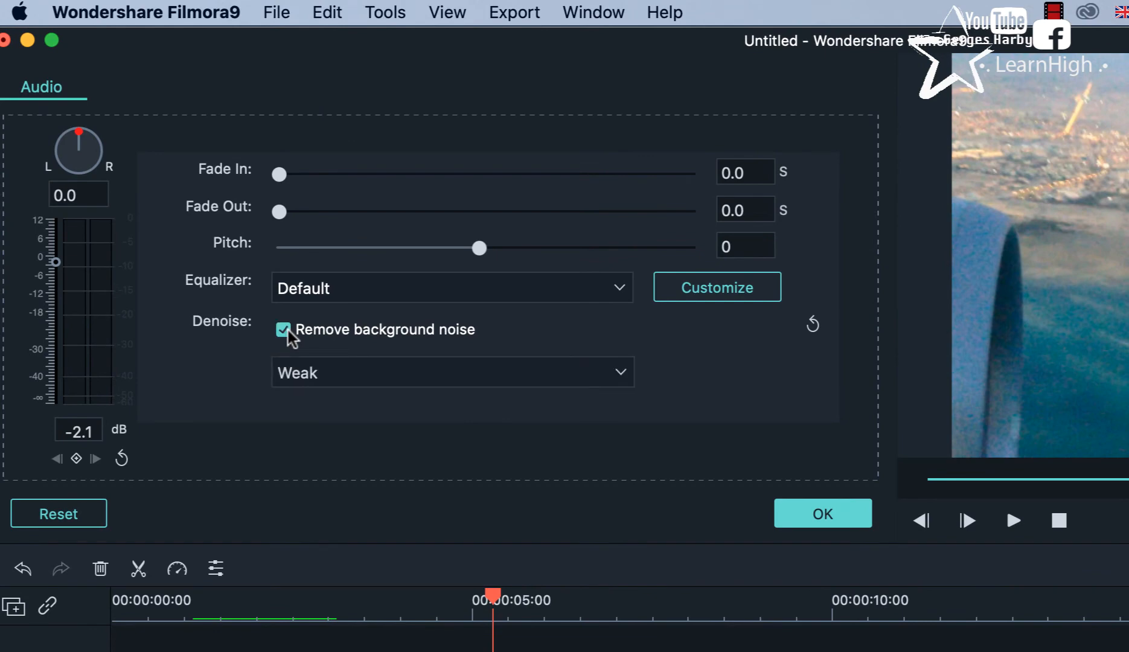
click(332, 372)
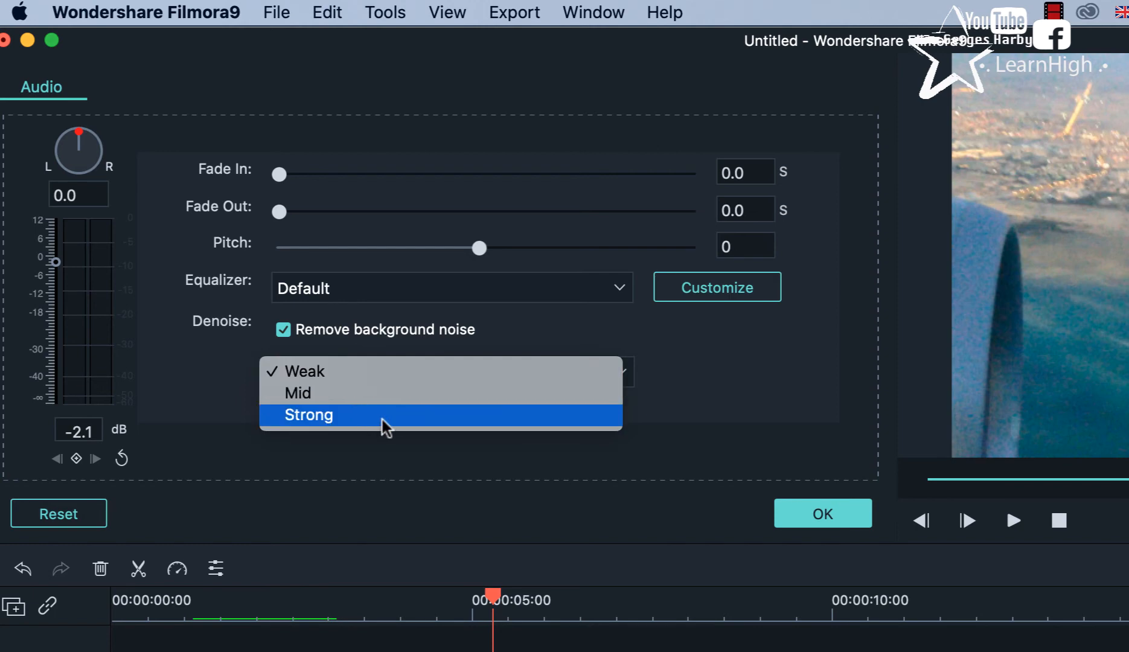
click(371, 482)
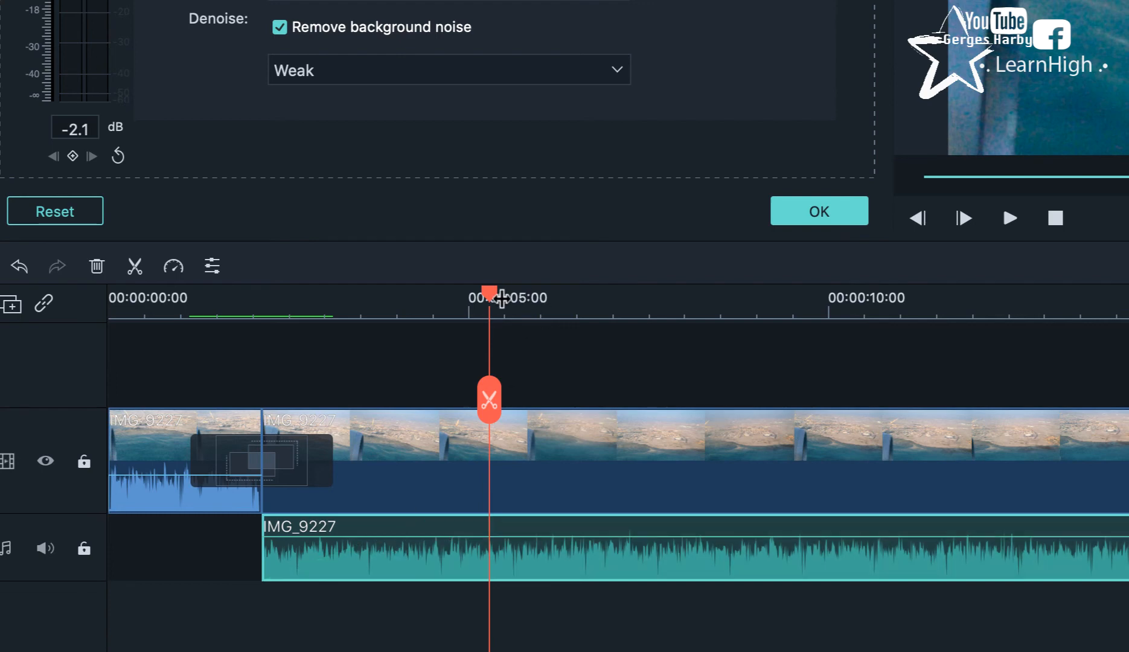
Play back the detached IMG_9227 audio from its start to check the denoised sound
drag(497, 297, 267, 297)
key(space)
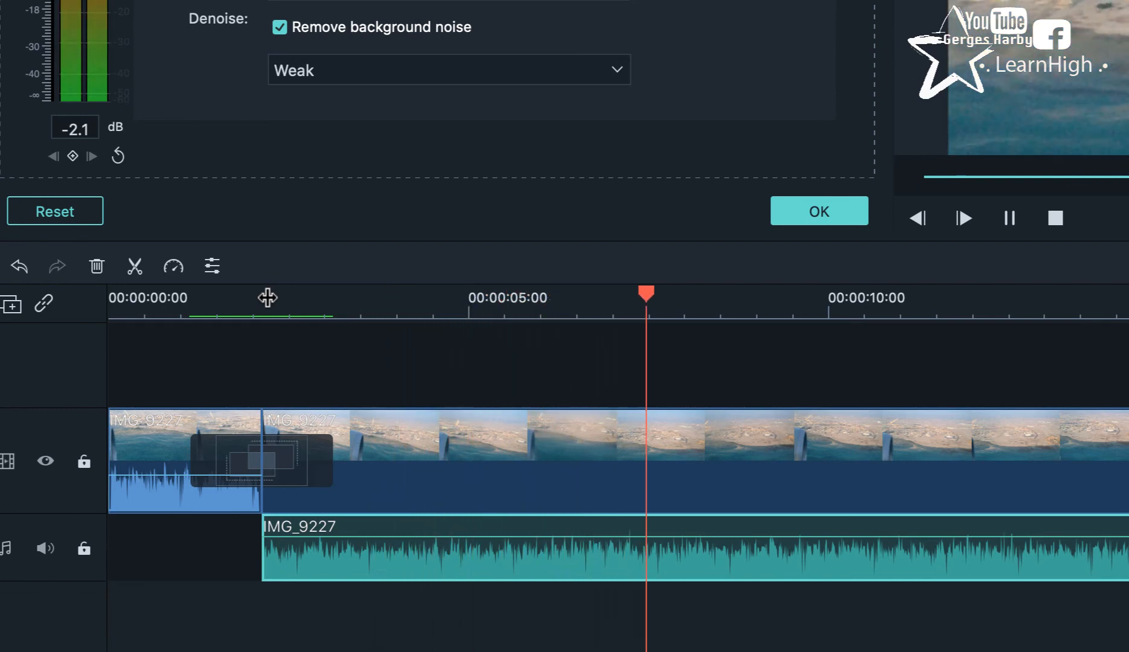
key(space)
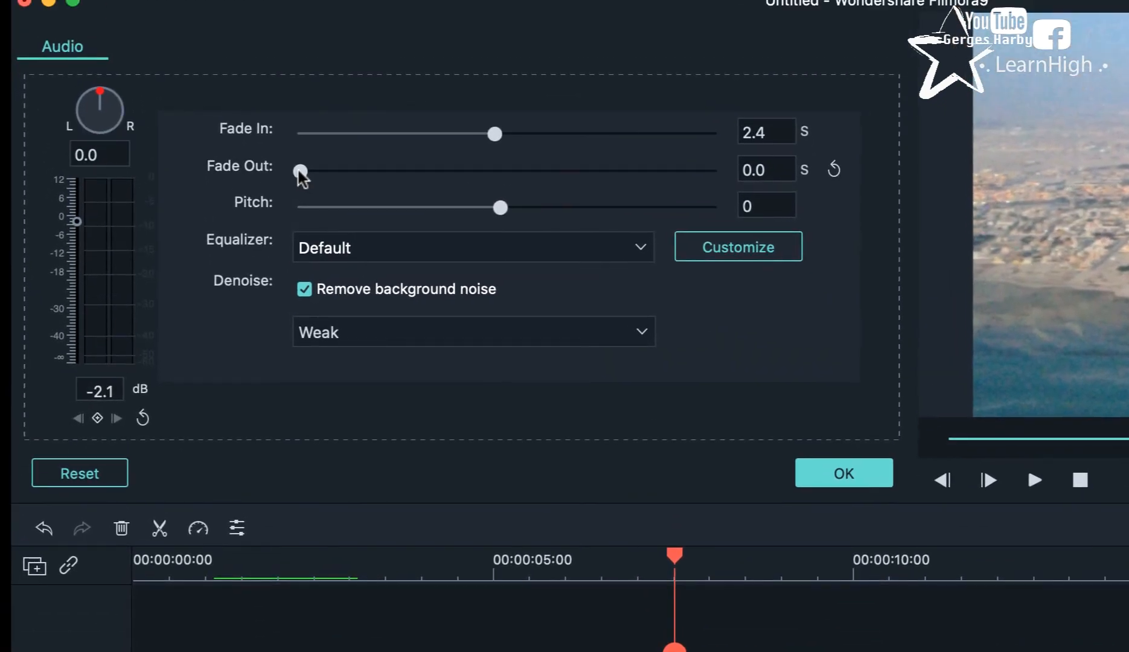
Set the detached IMG_9227 audio's fade-out to 2.5 s and apply the audio settings
drag(300, 174, 501, 187)
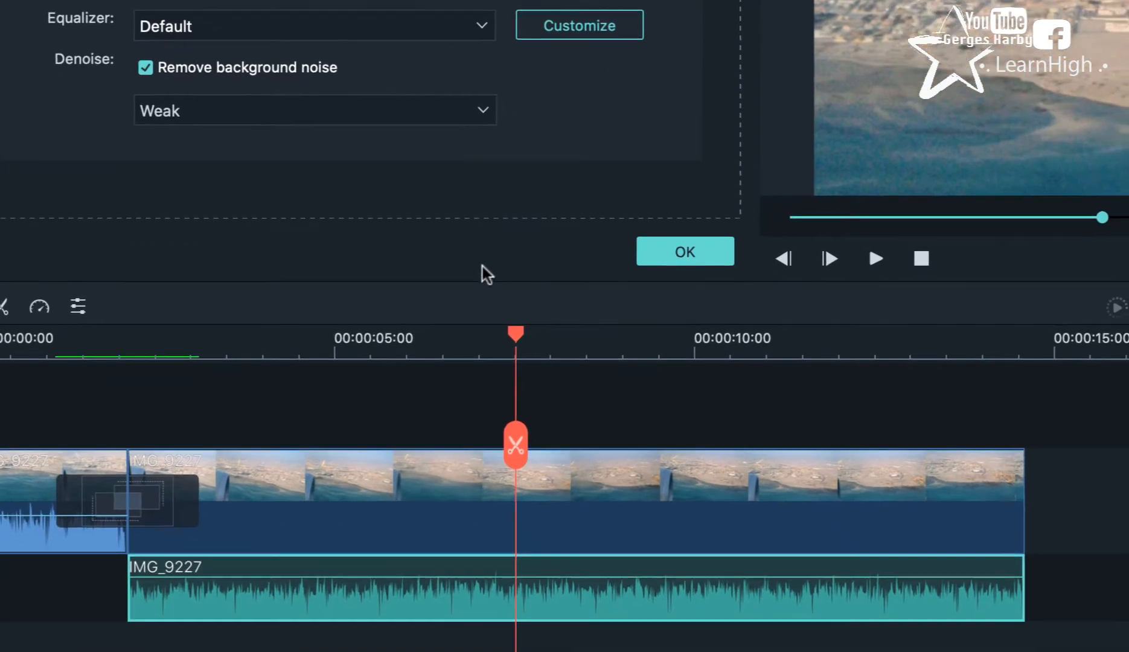
mouse_move(979, 614)
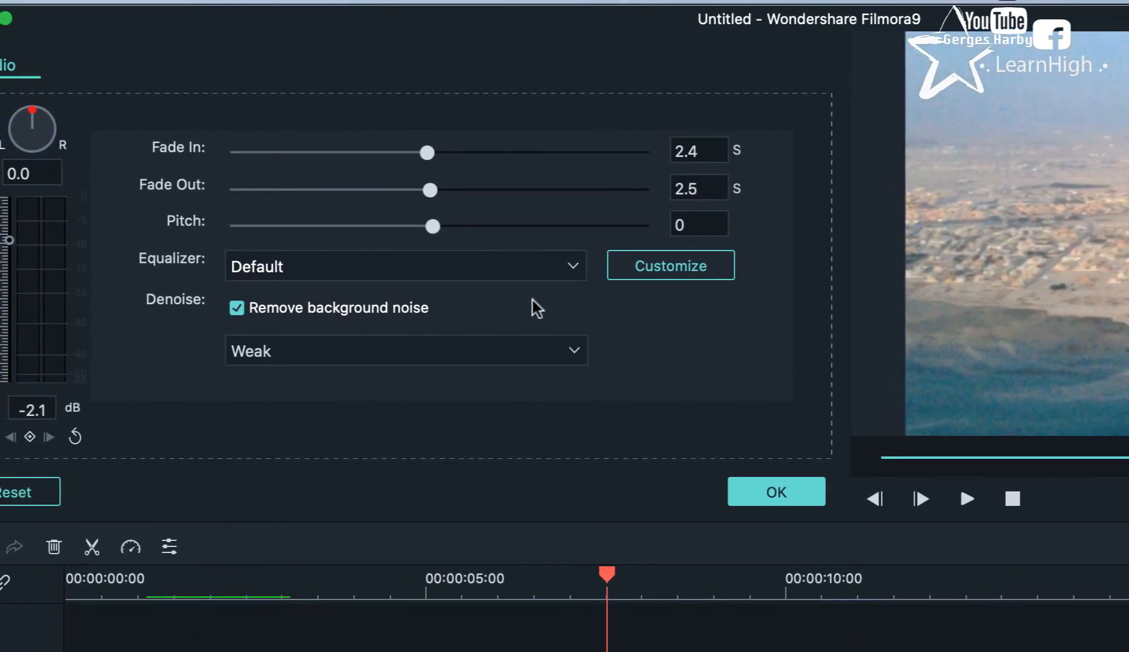
drag(323, 0, 119, 0)
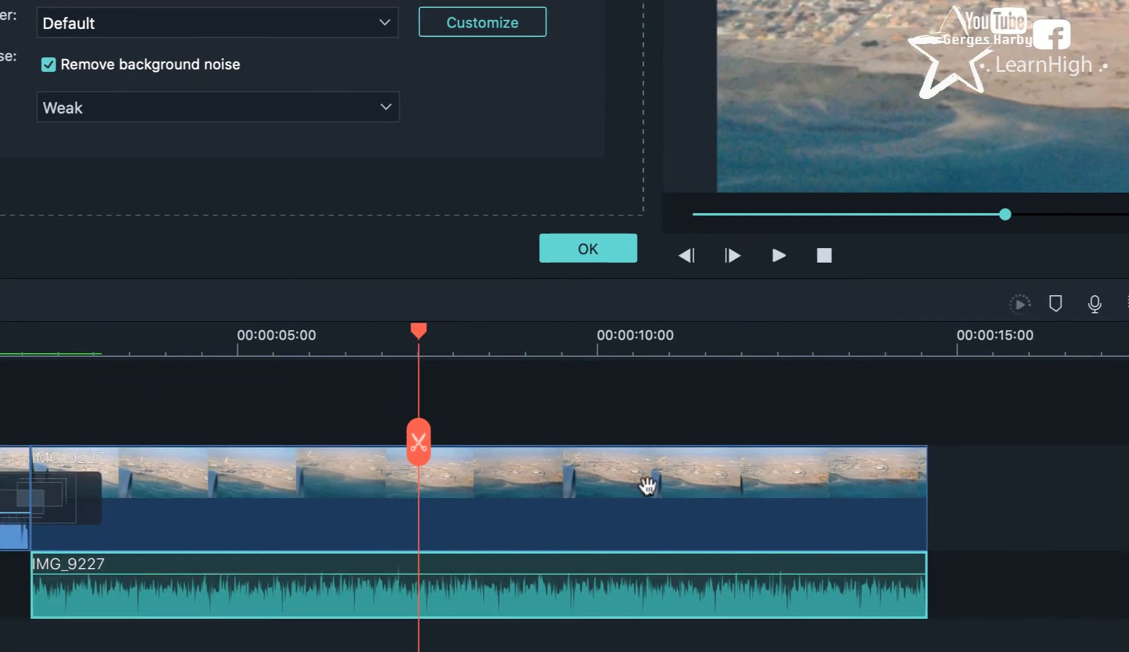
mouse_move(927, 651)
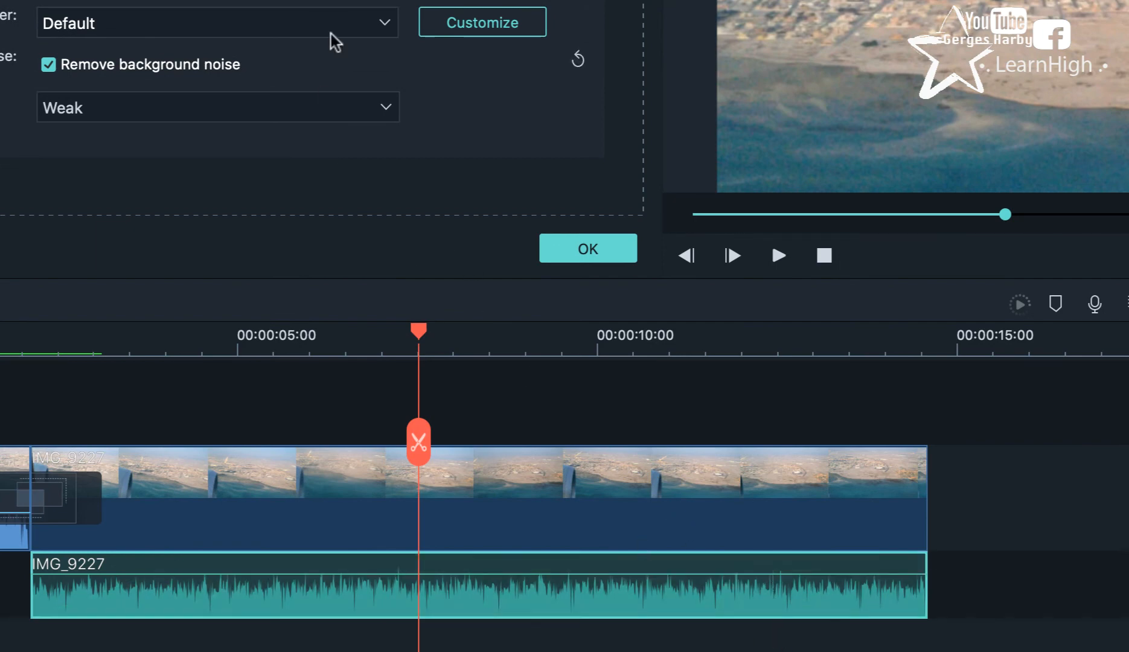
click(614, 248)
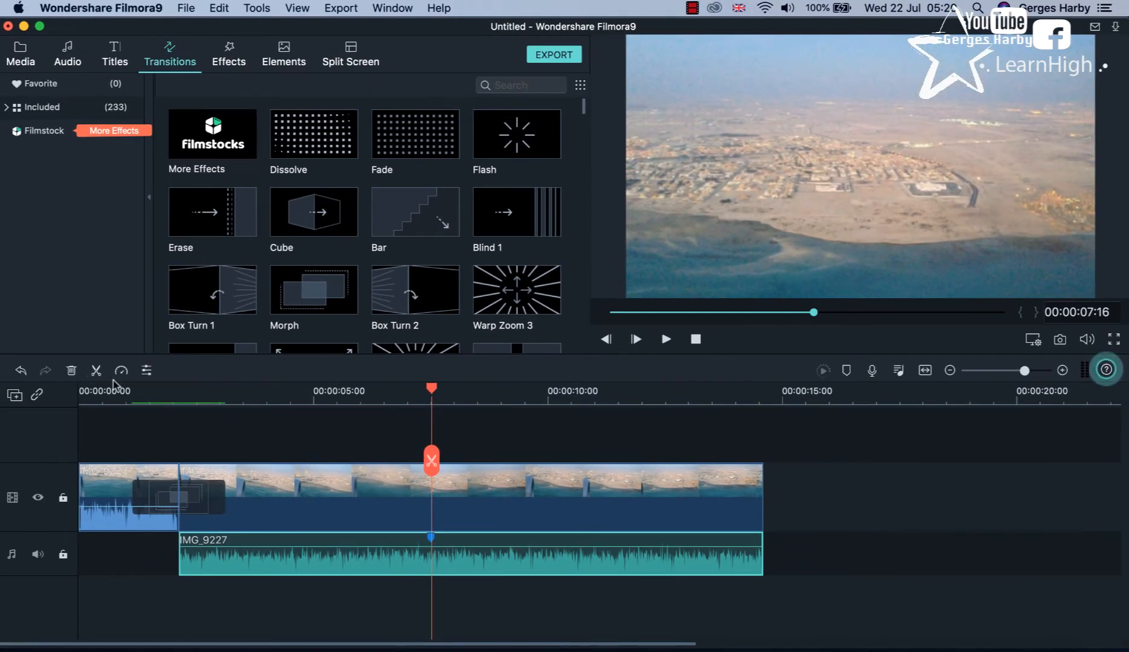
Flip the picture of the second IMG_9227 piece vertically in its video settings, keeping the rotation at 0.0
click(253, 482)
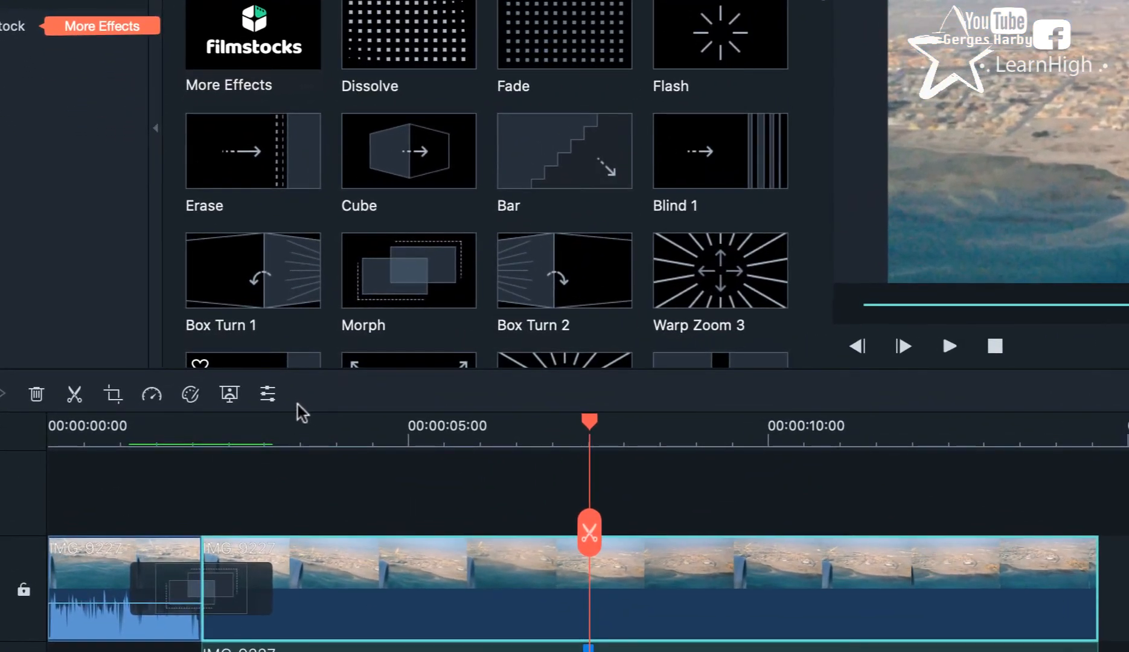
click(268, 394)
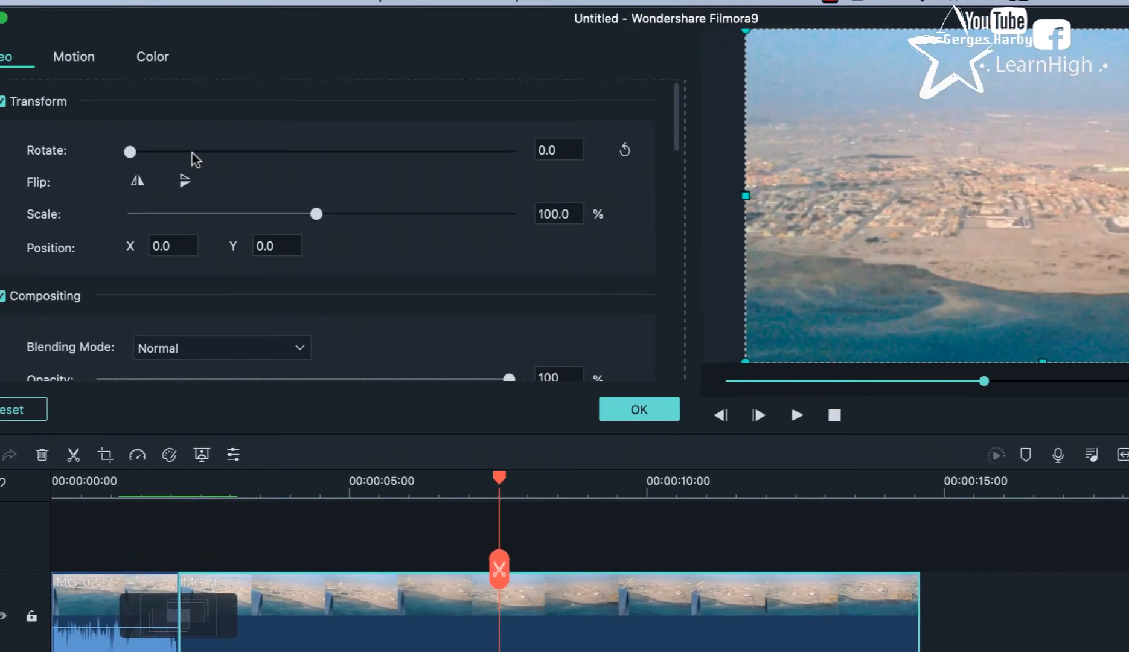
mouse_move(130, 154)
mouse_down()
mouse_move(176, 156)
mouse_move(123, 155)
mouse_up()
click(184, 180)
click(184, 181)
click(184, 181)
Try scaling the second IMG_9227 piece to 197.5 % and reset its scale to 100 %
drag(315, 215, 383, 228)
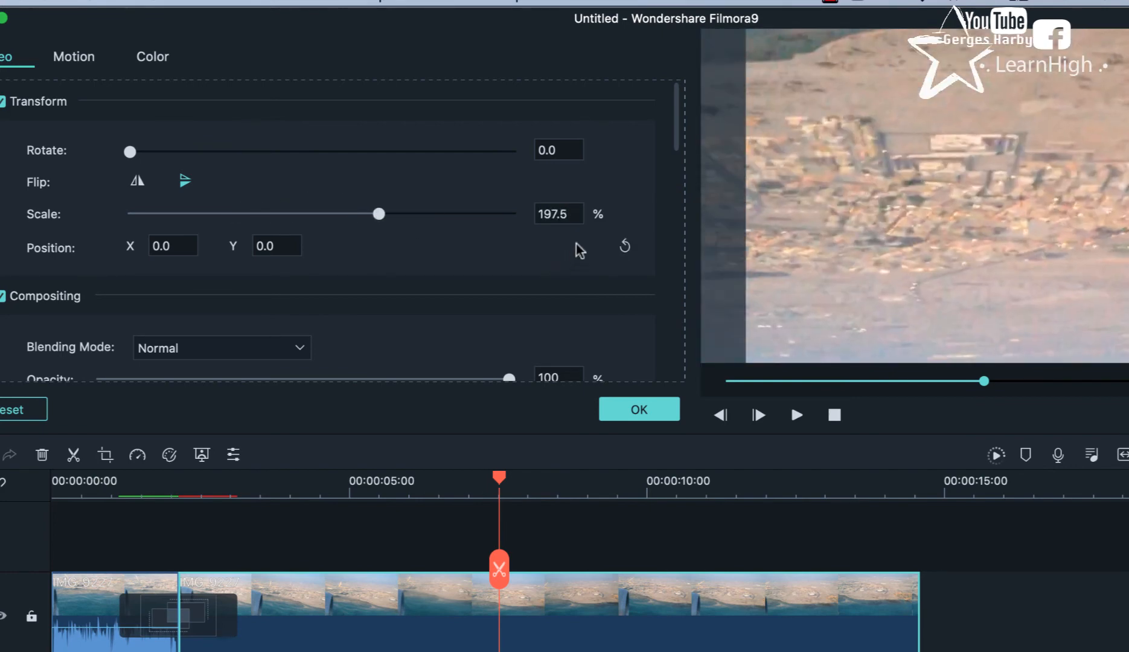
click(626, 215)
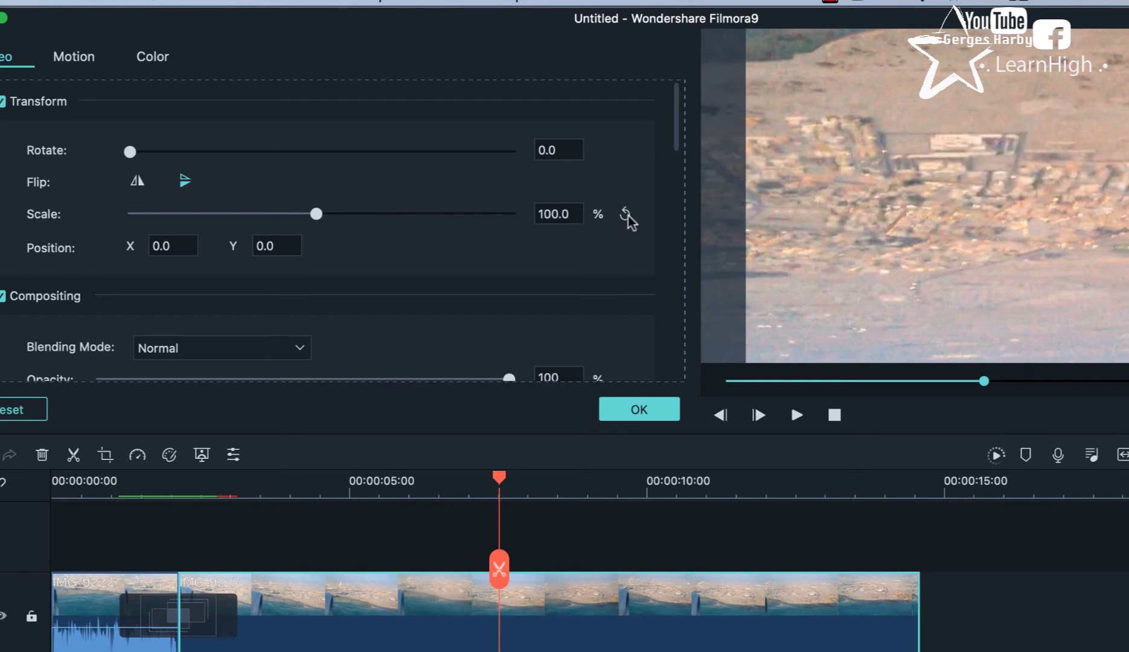
scroll(582, 270, down, 5)
drag(510, 225, 596, 239)
scroll(454, 290, down, 4)
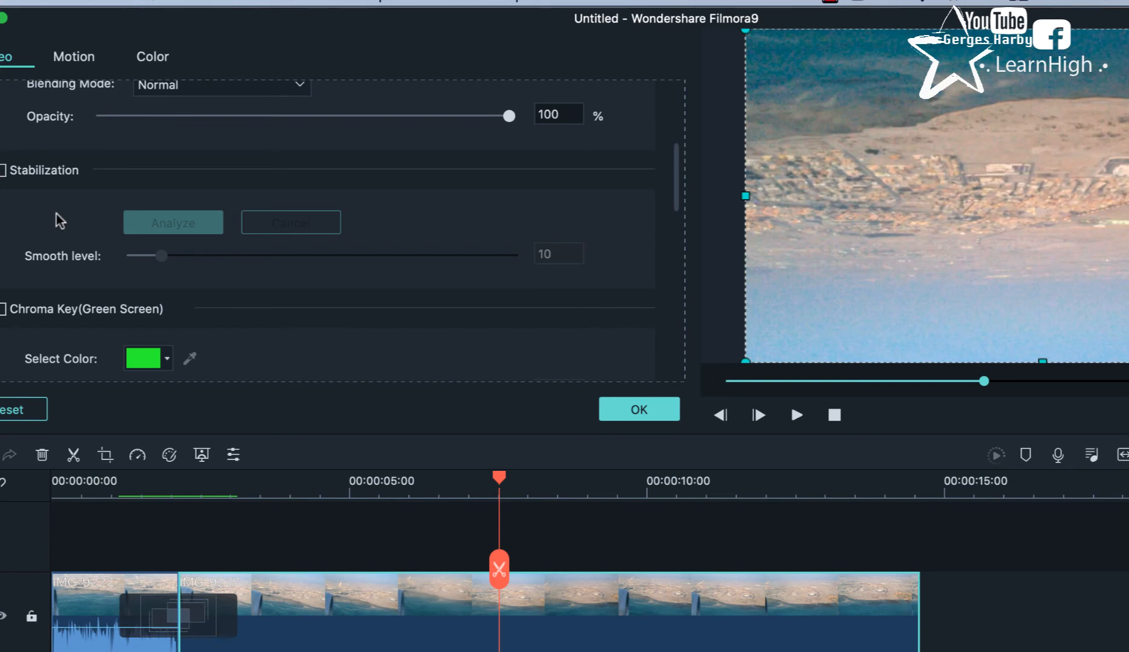
Try stabilizing the second IMG_9227 piece, cancel the analysis, and apply the video settings
click(3, 171)
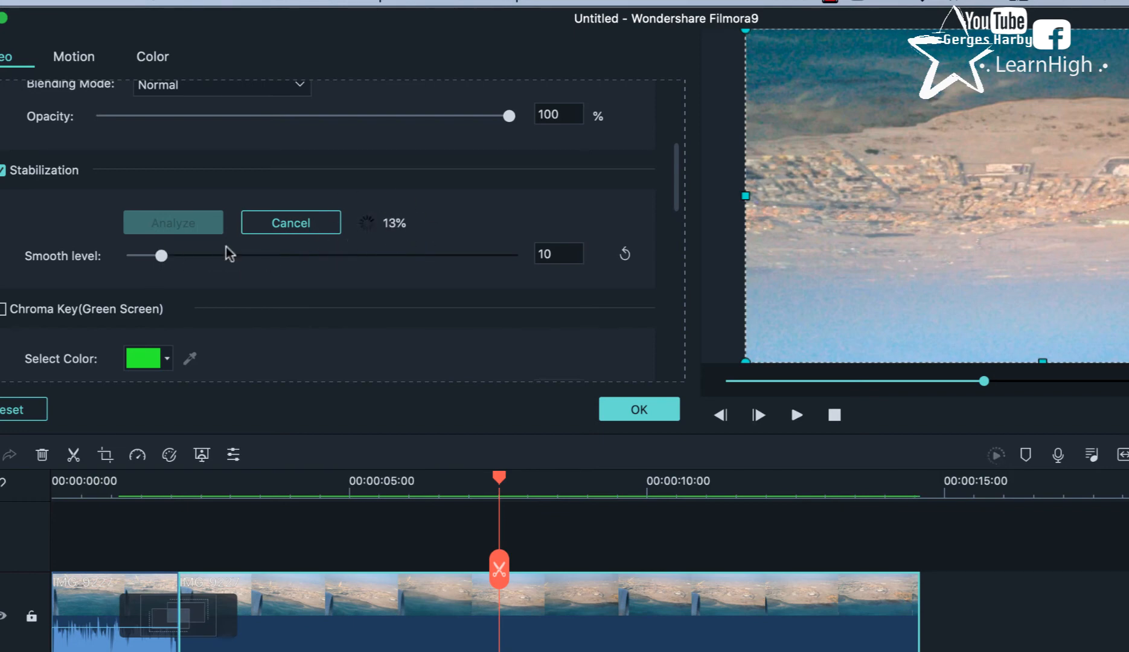
click(296, 223)
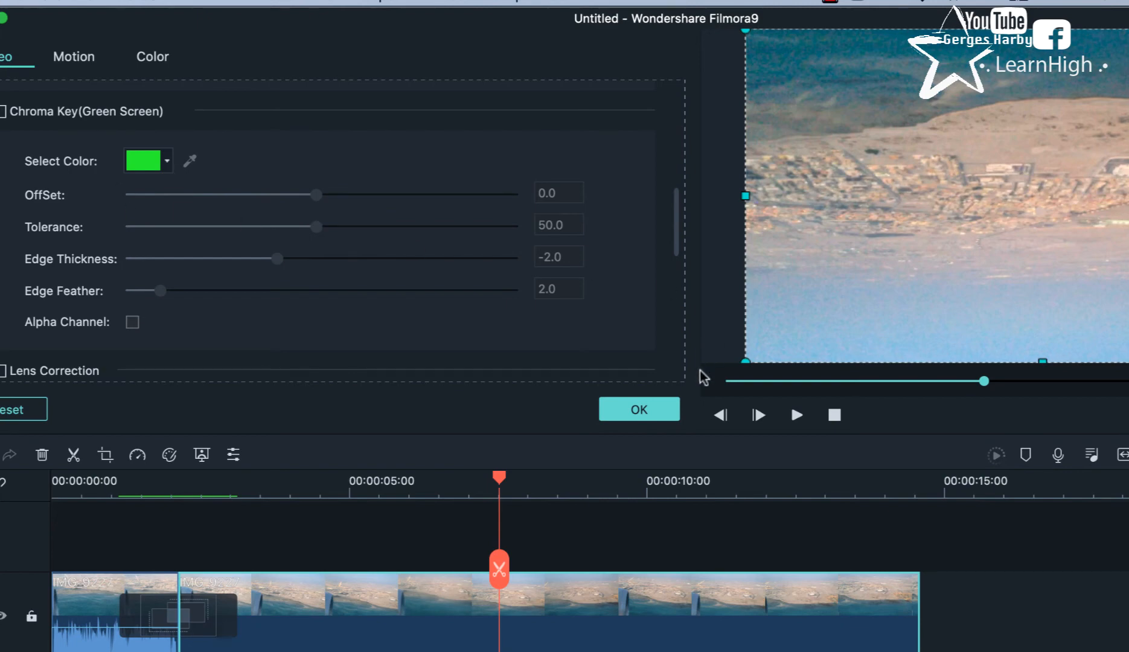
click(631, 415)
Place the profile image on the track above IMG_9227 from about 7.5 seconds and preview a frame within it
click(3, 55)
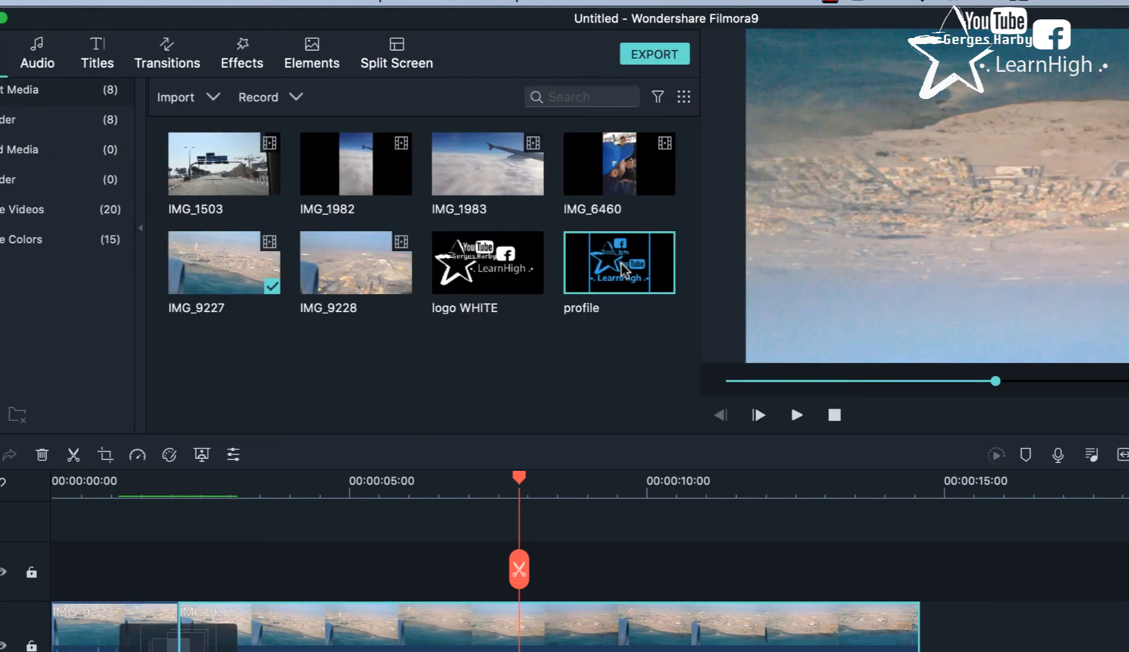
click(622, 265)
drag(624, 270, 513, 573)
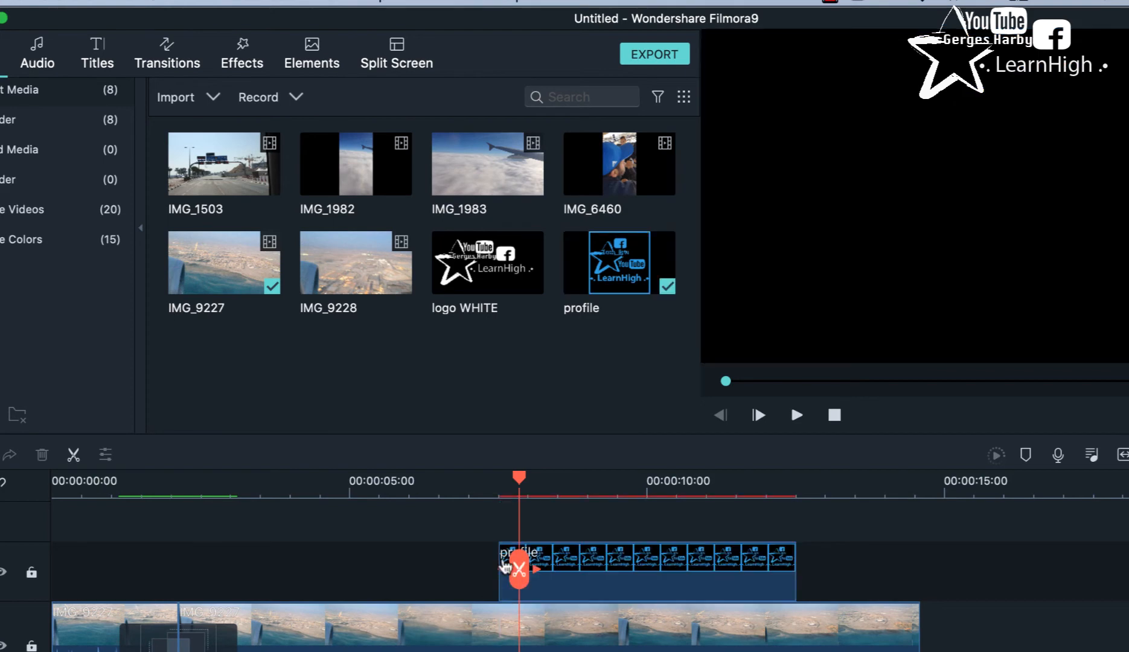
click(542, 482)
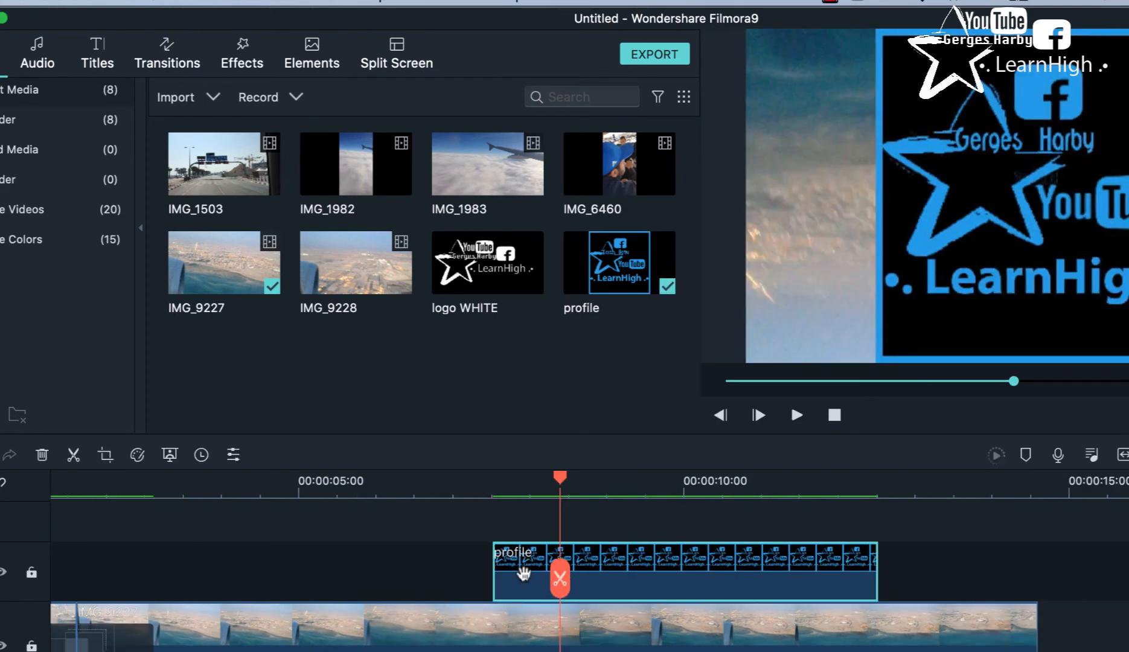
Enable Chroma Key for the profile image with black as the key colour and an offset of 0.0
click(233, 457)
scroll(156, 229, down, 5)
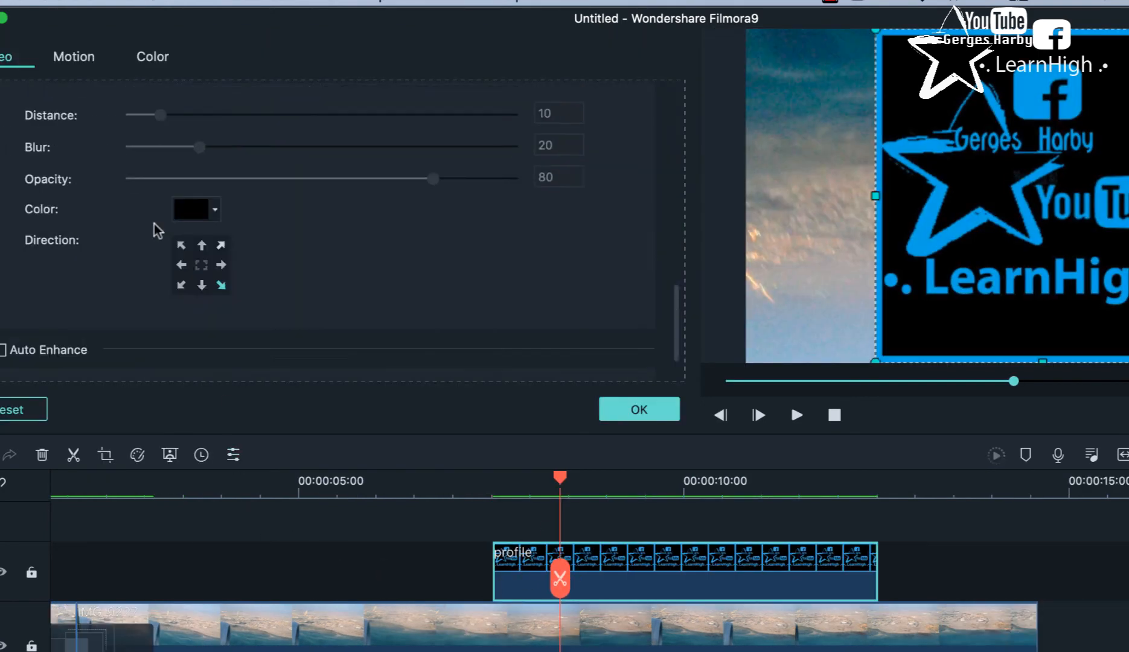
scroll(155, 228, up, 8)
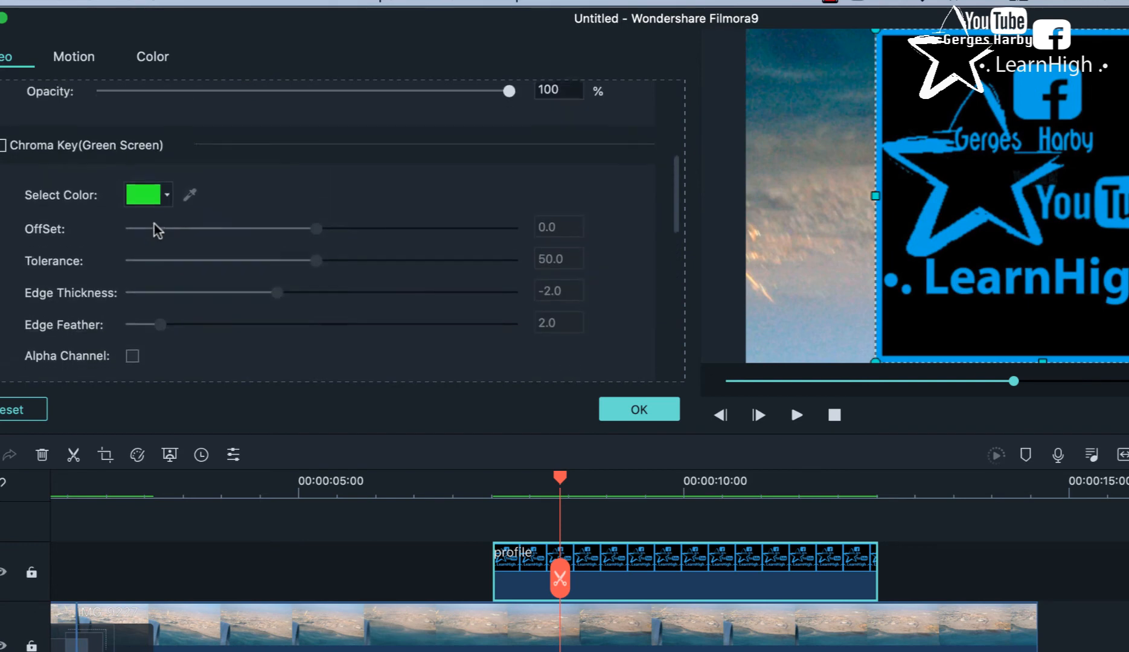
scroll(156, 230, up, 3)
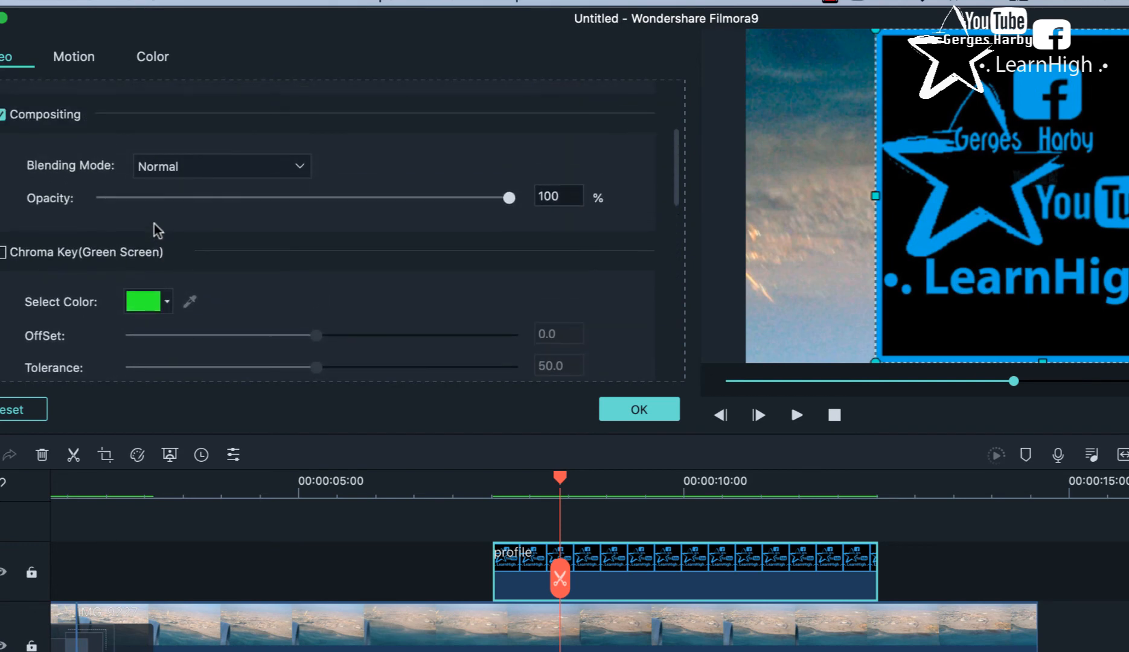
scroll(159, 231, down, 2)
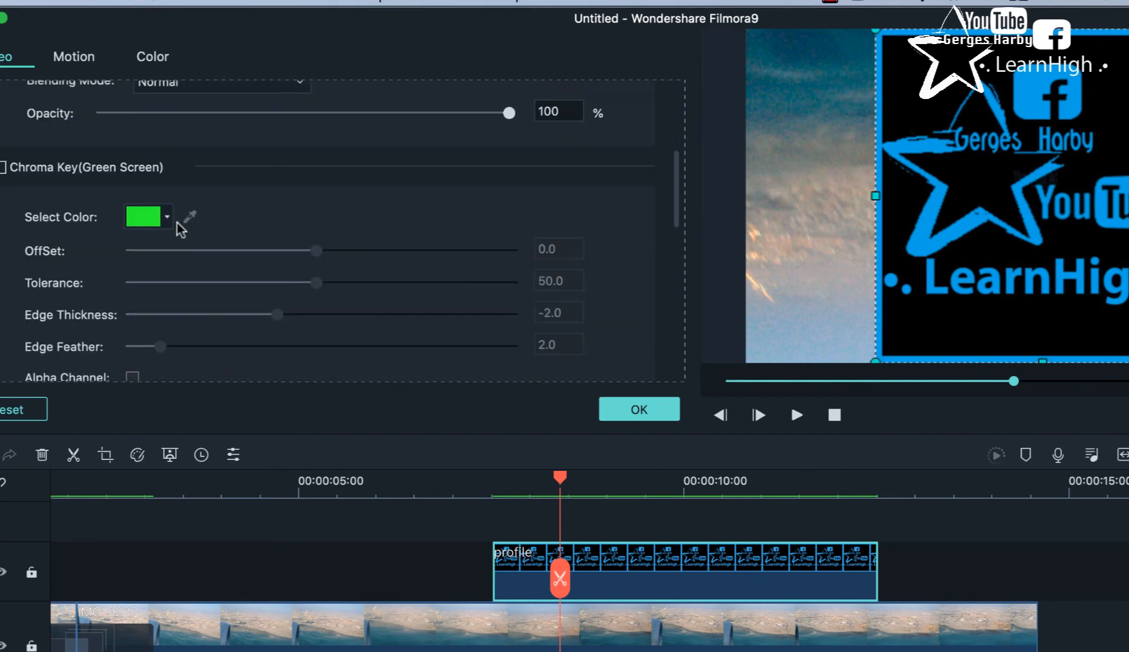
click(3, 167)
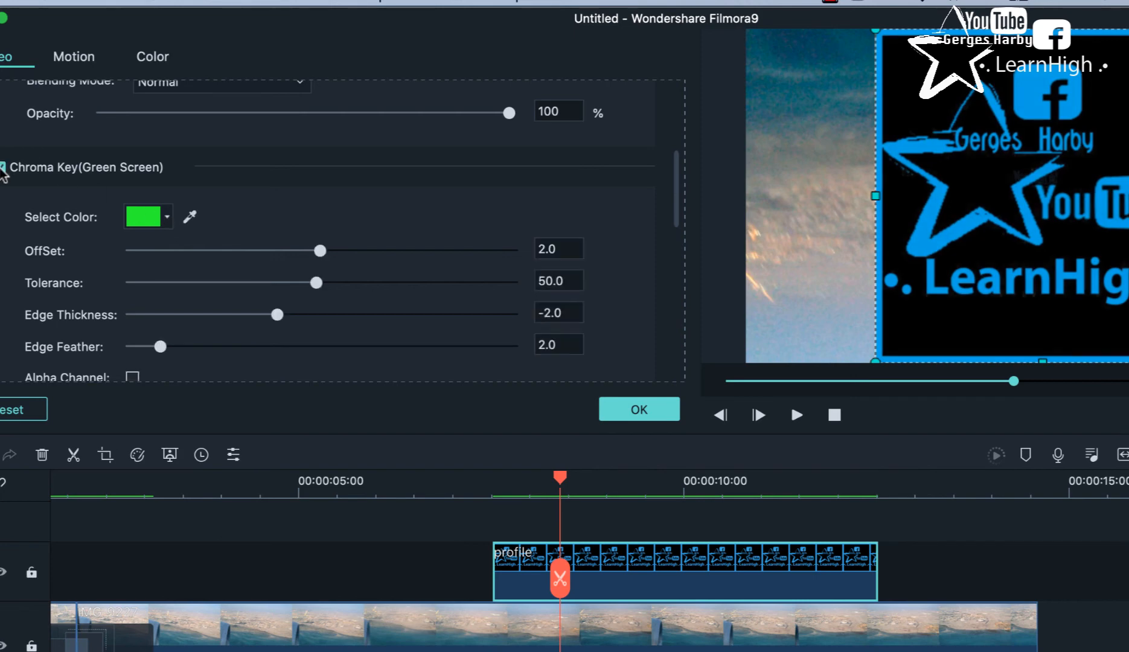
click(168, 218)
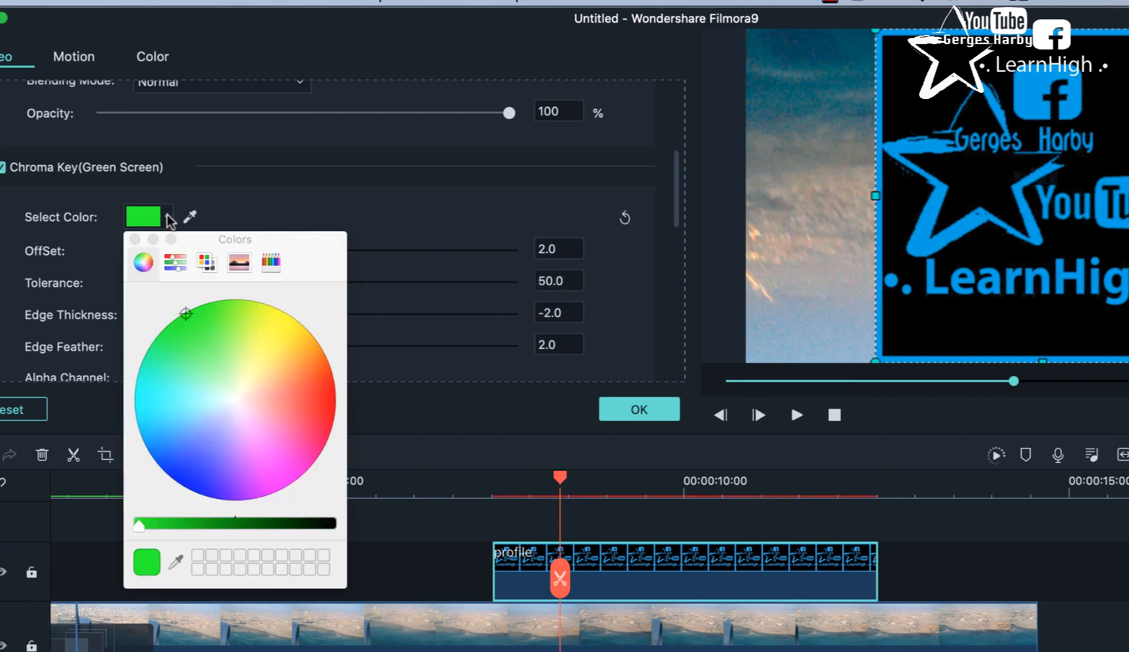
click(334, 525)
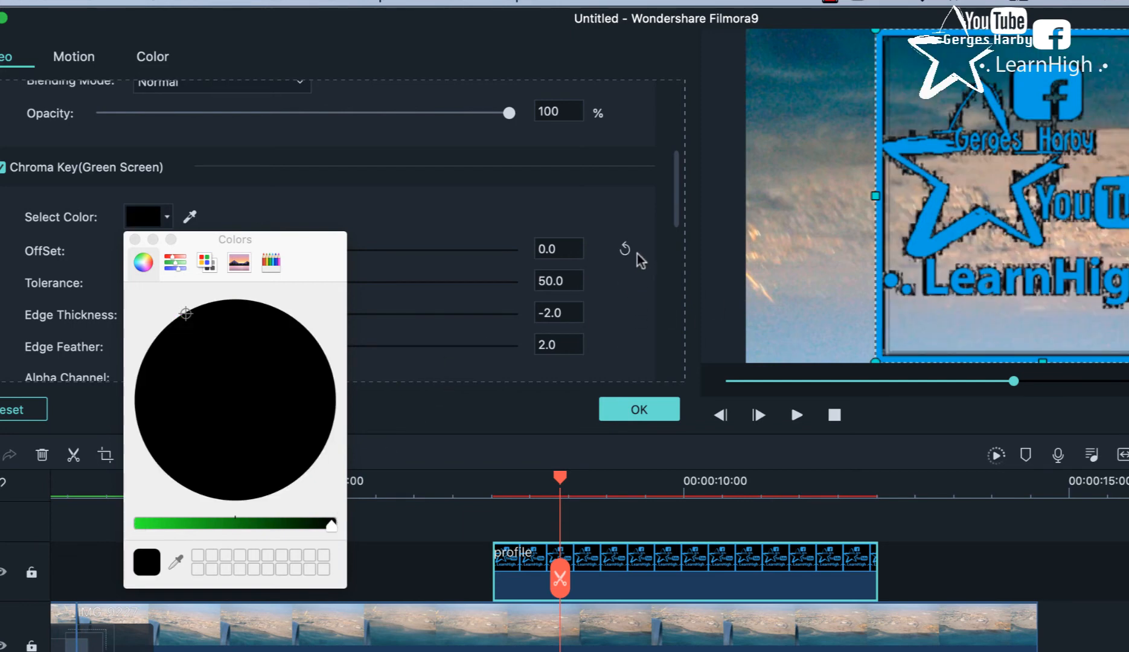
click(137, 239)
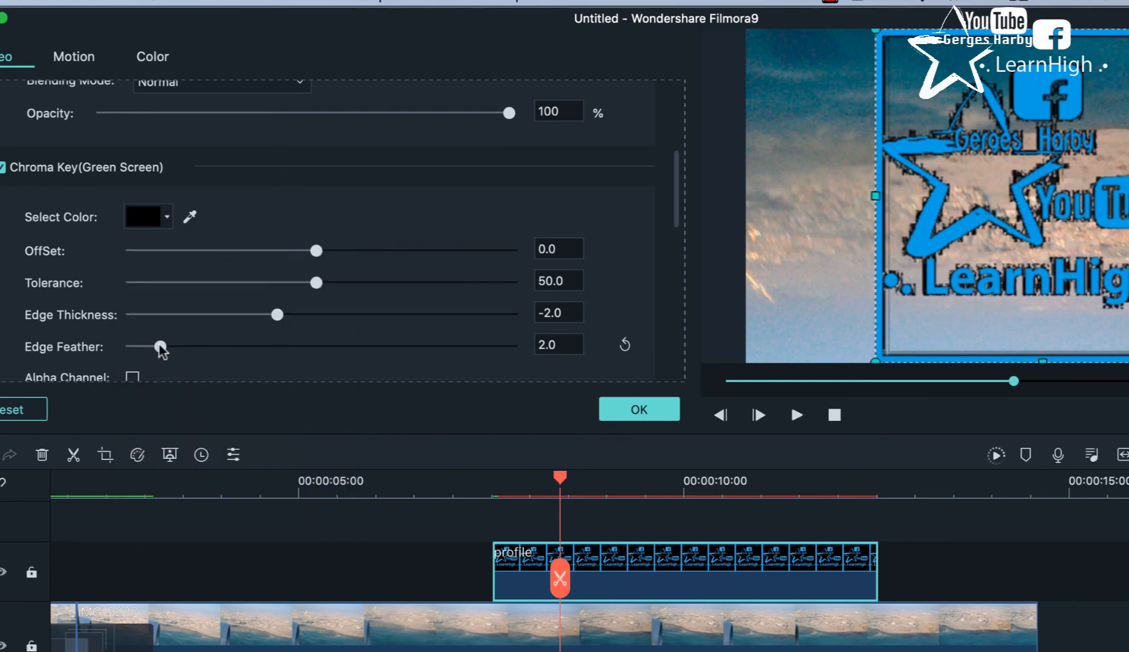
Set the profile image's chroma key edge feather to 20.0 and edge thickness to 5.0, and apply the settings
drag(160, 348, 518, 351)
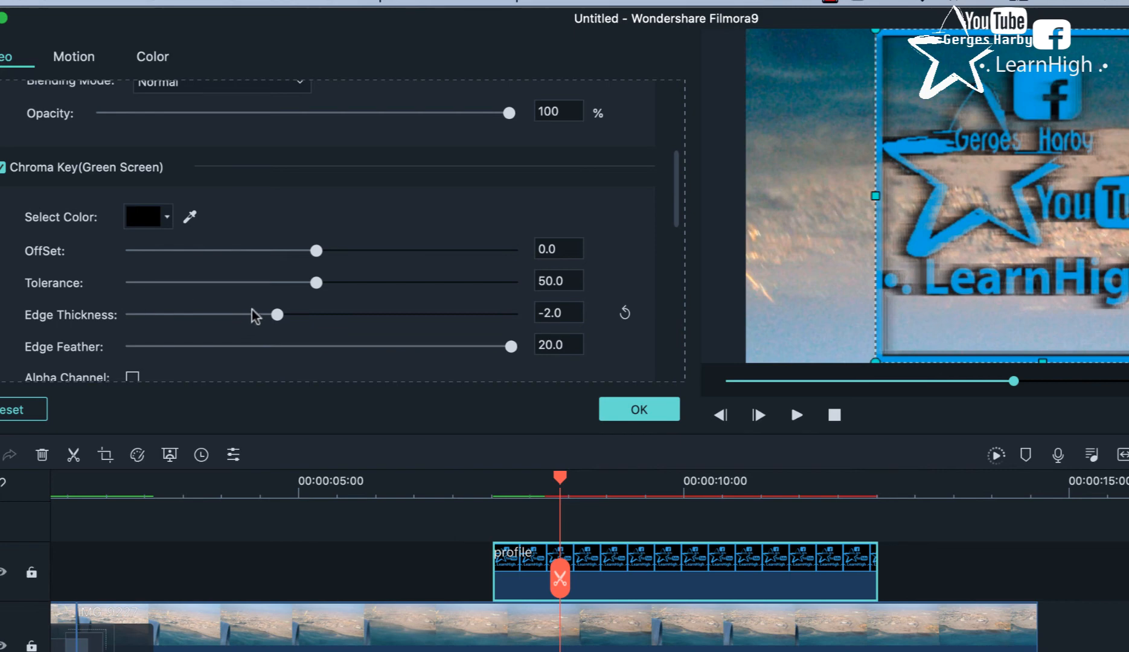
drag(279, 318, 216, 314)
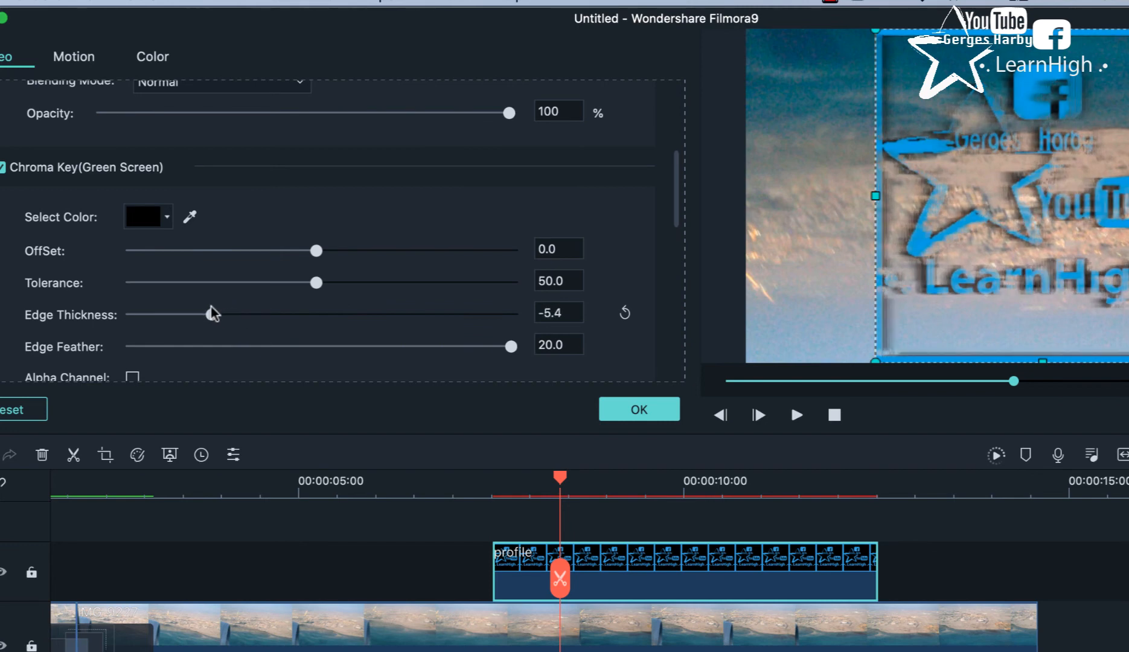
drag(211, 314, 303, 315)
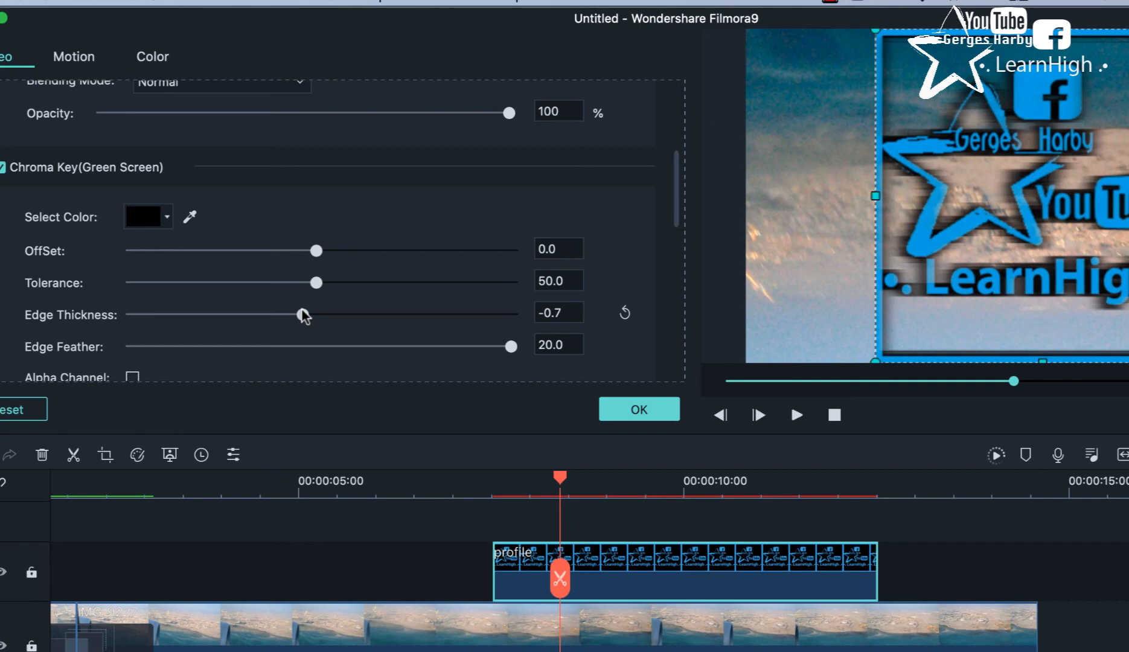
drag(302, 315, 413, 319)
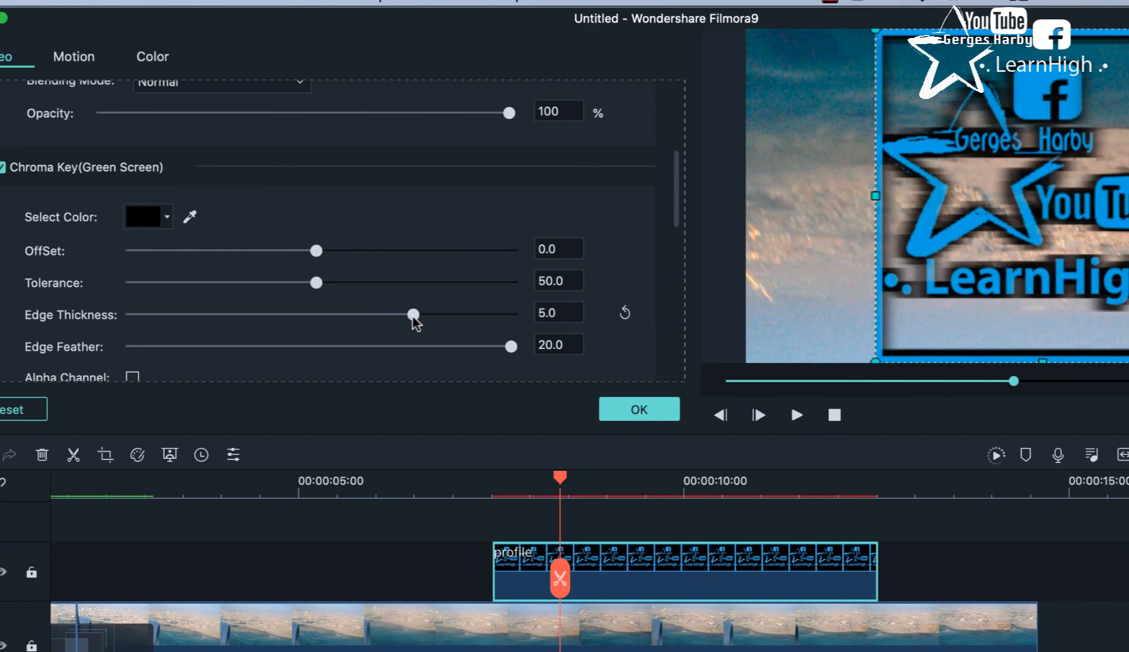
click(639, 410)
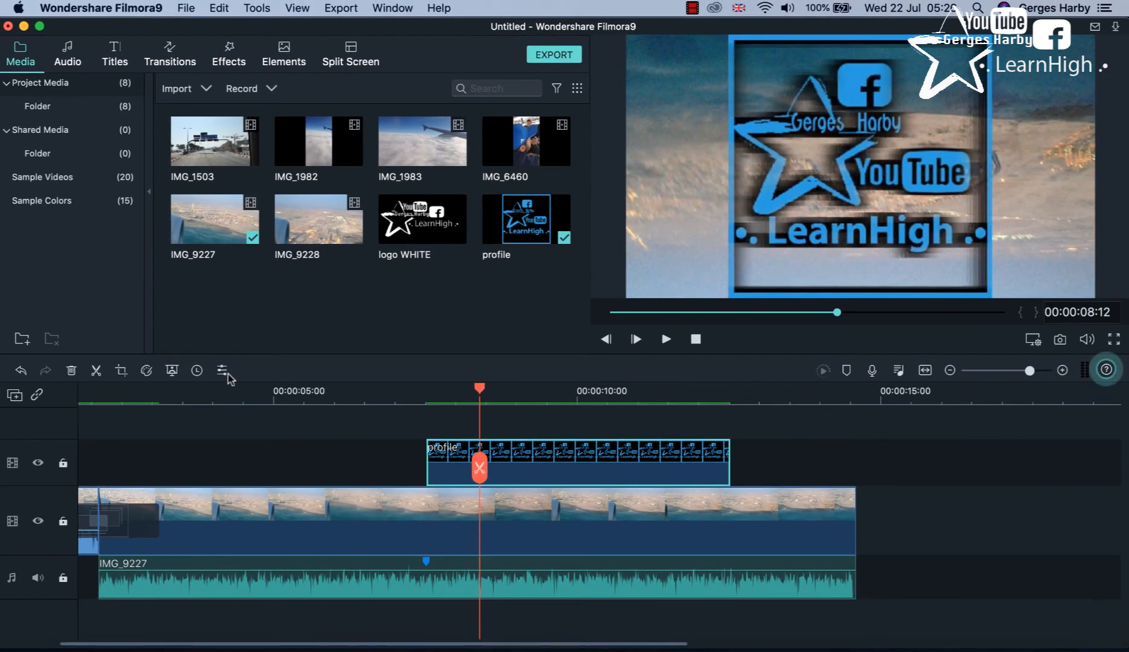
Scale the profile image to 37.7 % and position it at X 748.8, Y -334.8 in the lower-right corner of the video frame
click(222, 370)
scroll(282, 226, up, 10)
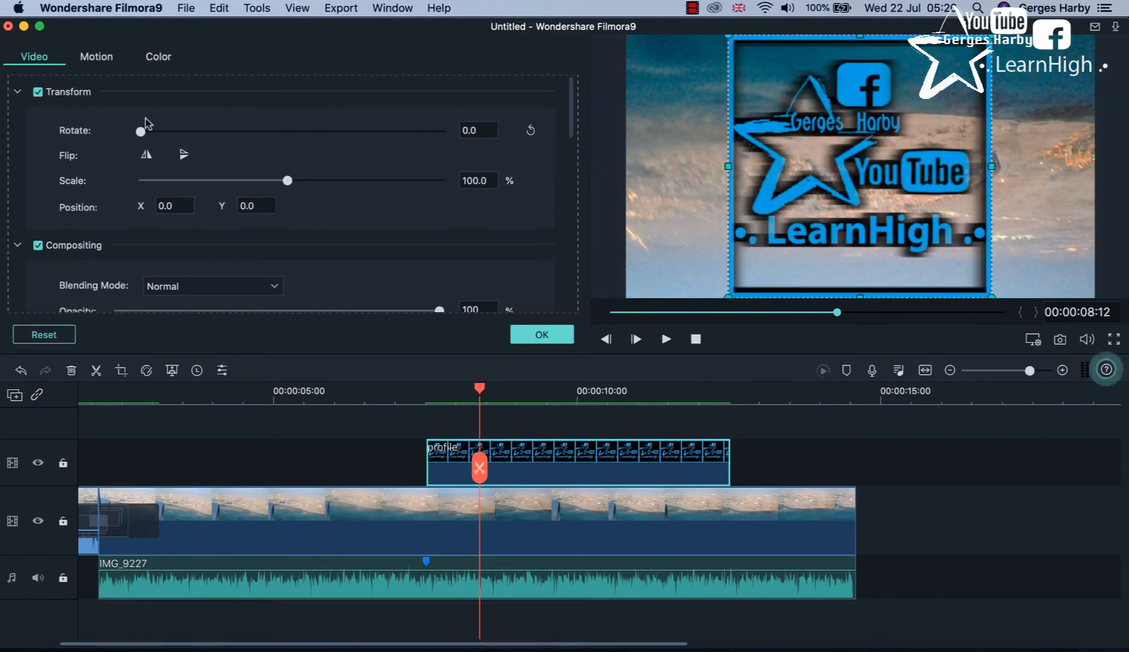
drag(287, 180, 231, 181)
drag(839, 153, 990, 194)
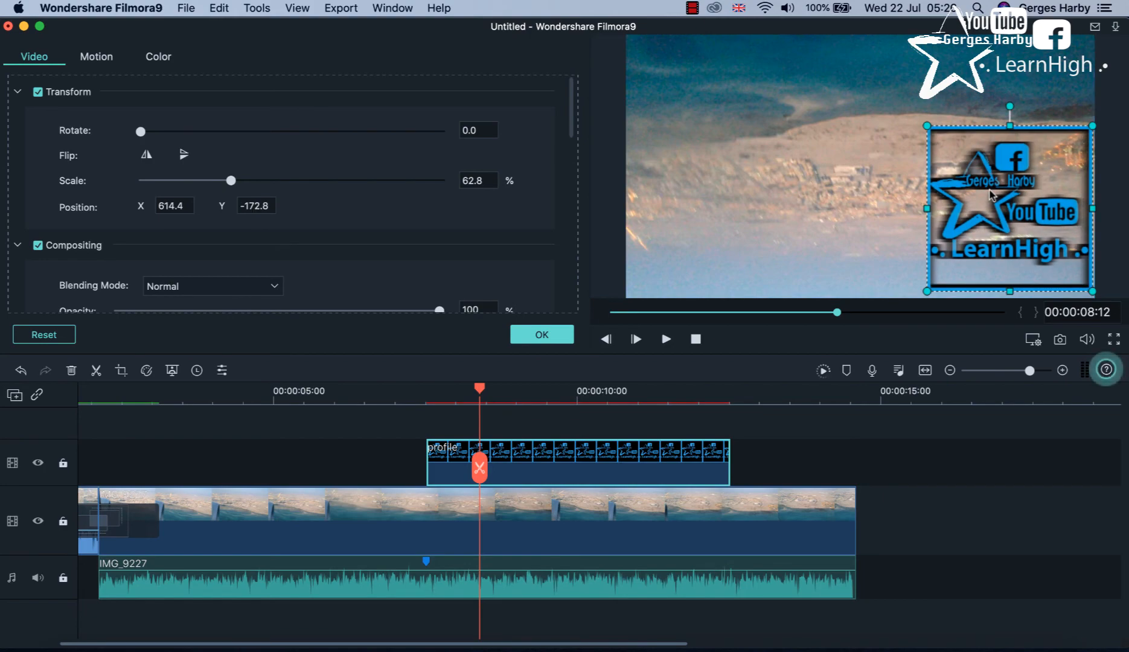
drag(926, 125, 993, 198)
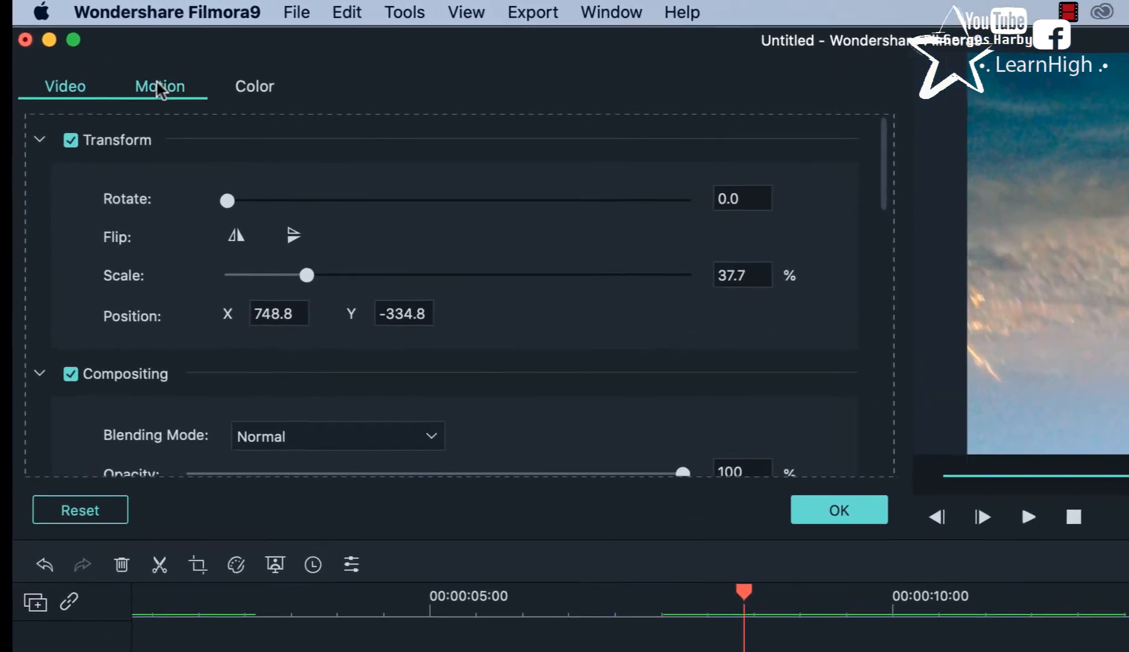
Try the Stretch to right and the first clockwise zoom-in motion presets on the profile image and play it from its start
click(96, 57)
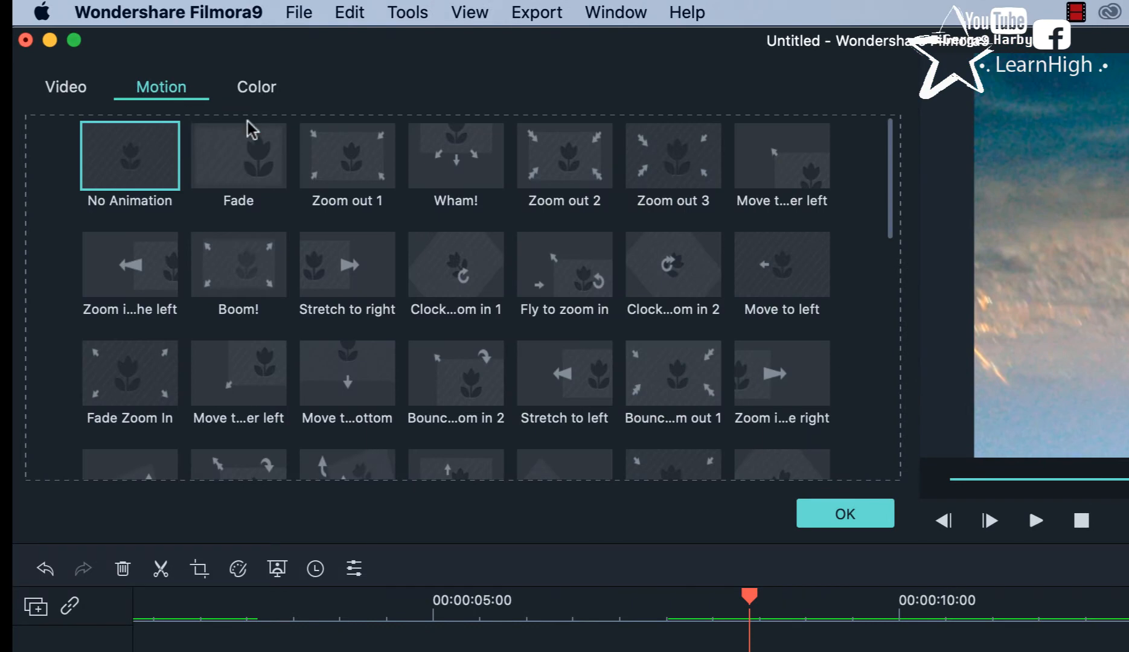
click(337, 266)
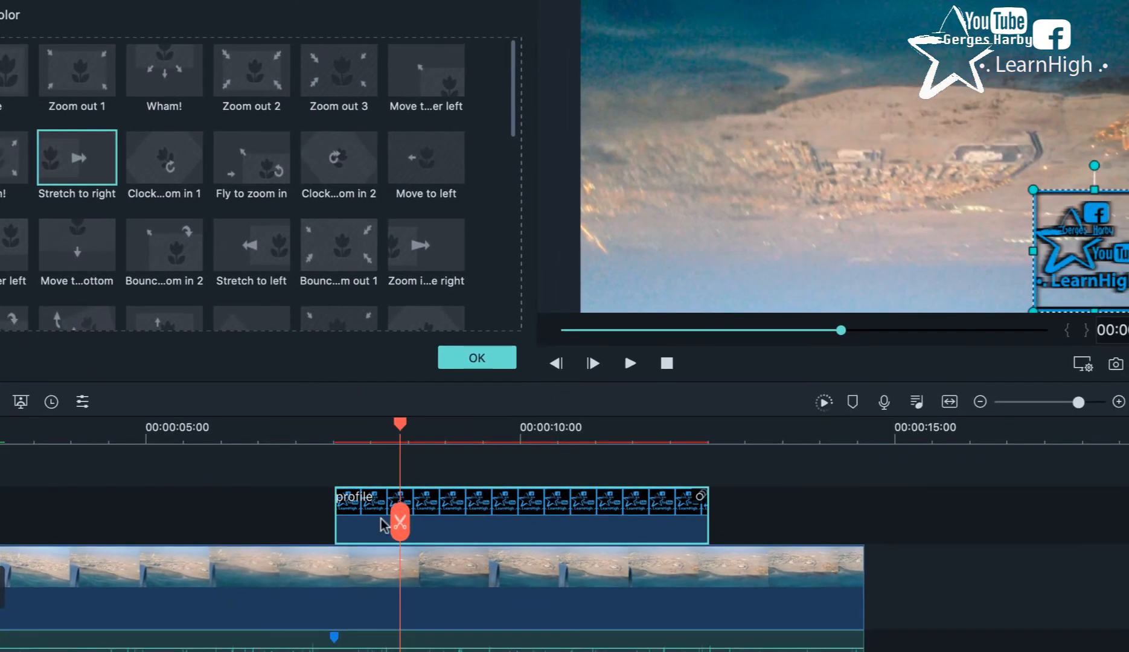
click(88, 143)
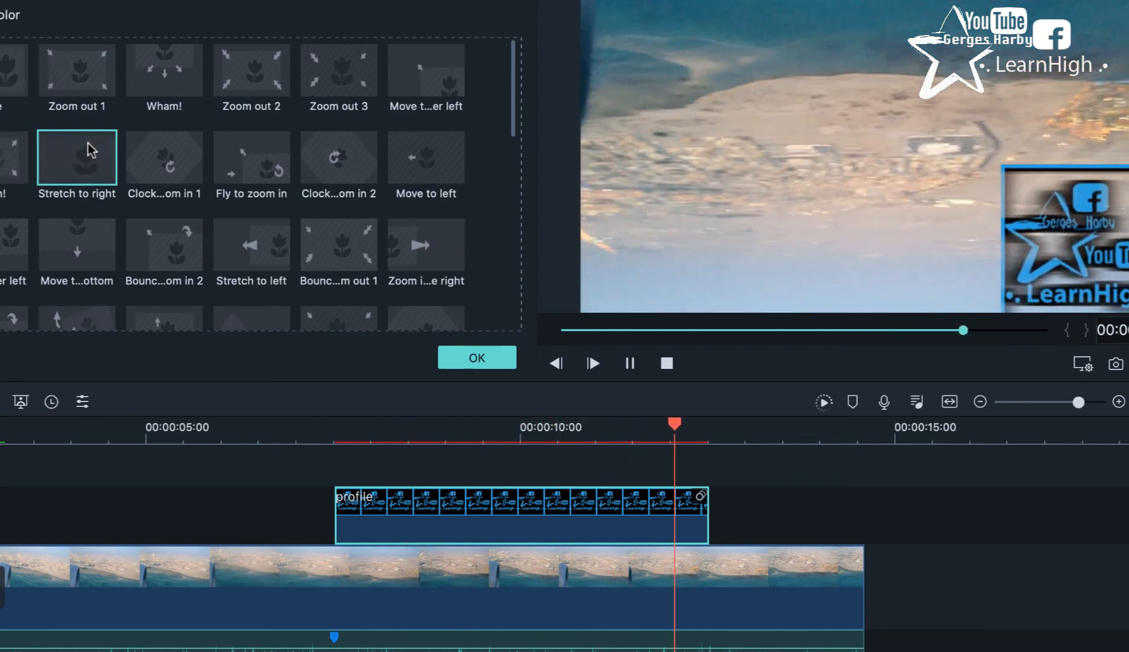
click(182, 172)
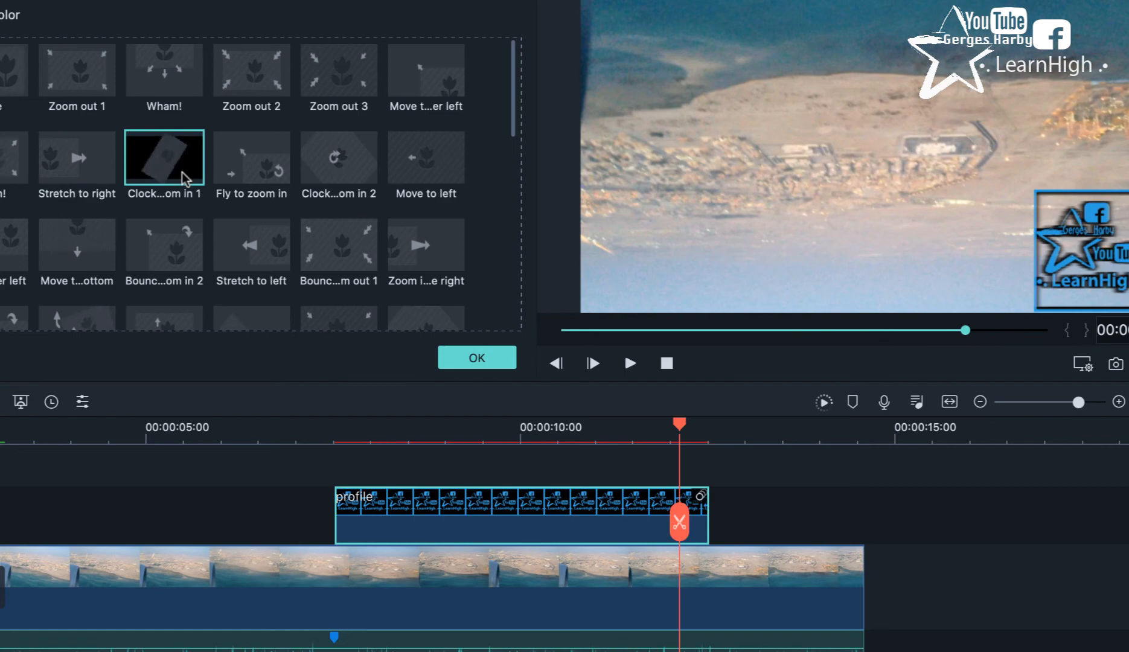
click(341, 435)
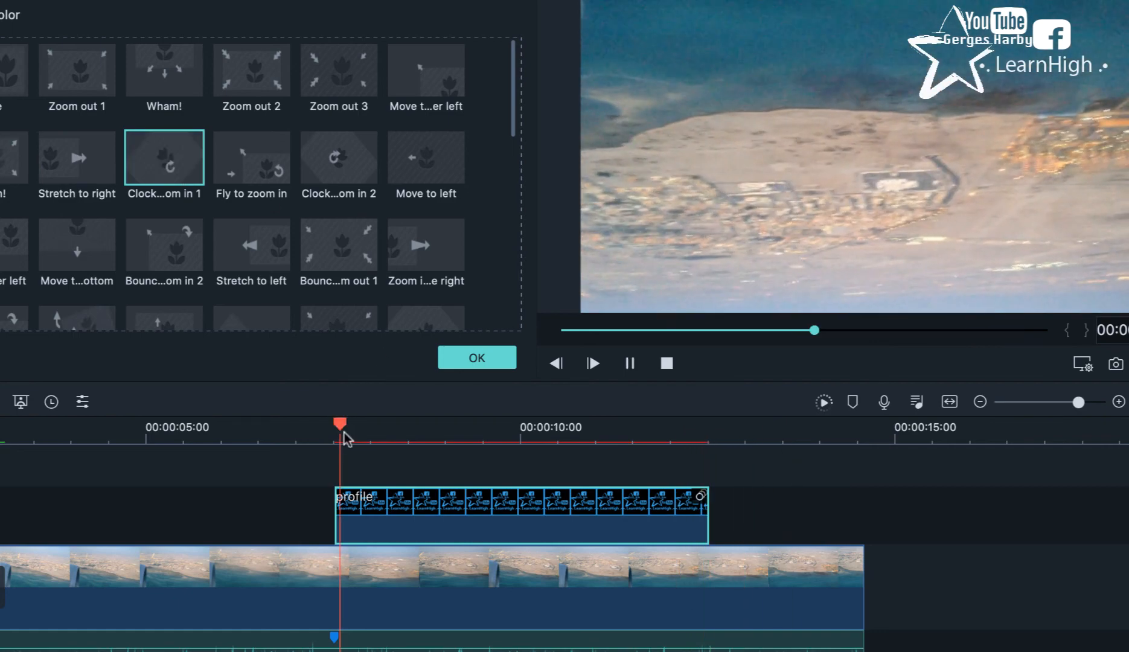
key(space)
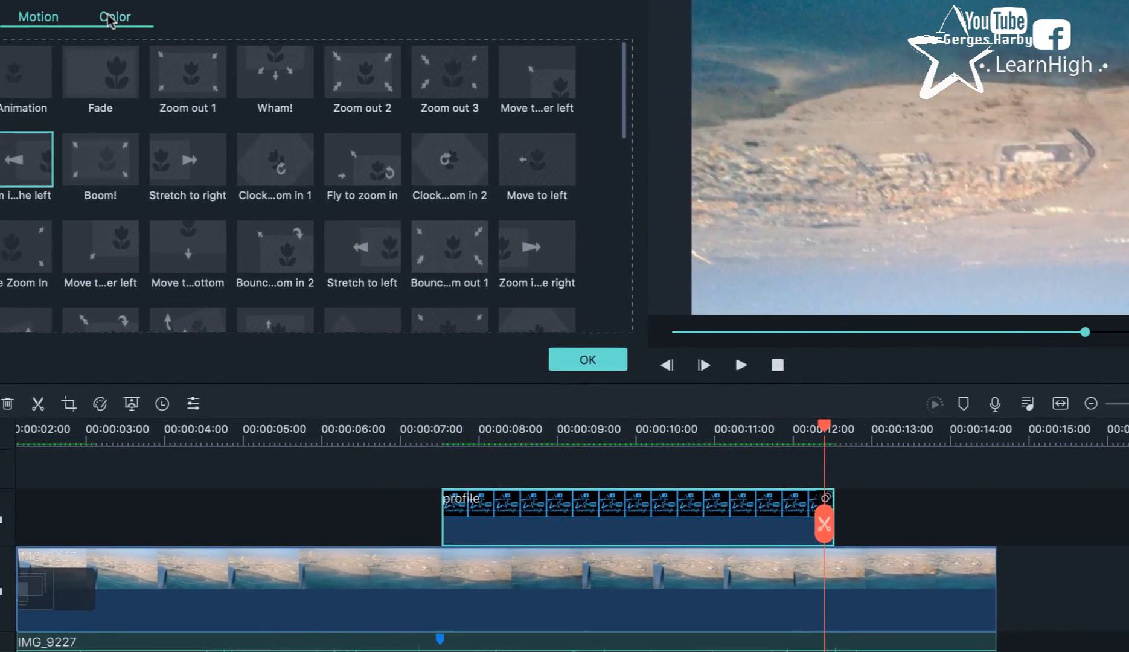
Set the profile image's brightness to -19, raise its contrast slightly, and apply the color settings
click(6, 15)
scroll(145, 229, down, 5)
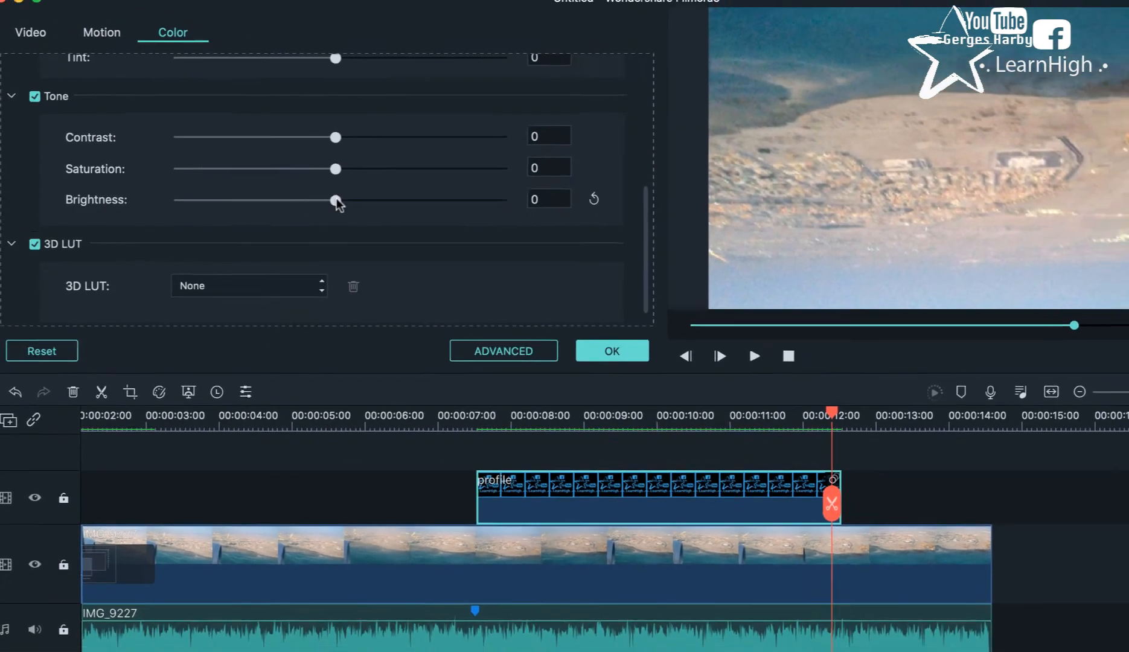
drag(356, 198, 500, 205)
drag(417, 207, 274, 206)
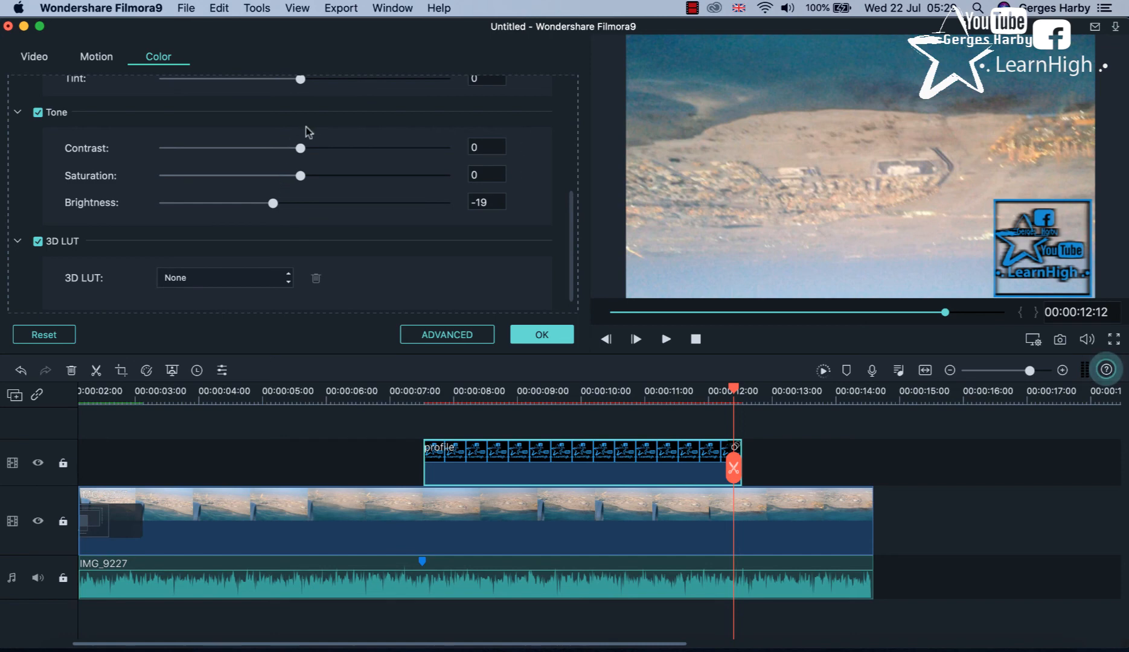
drag(301, 149, 333, 150)
click(542, 336)
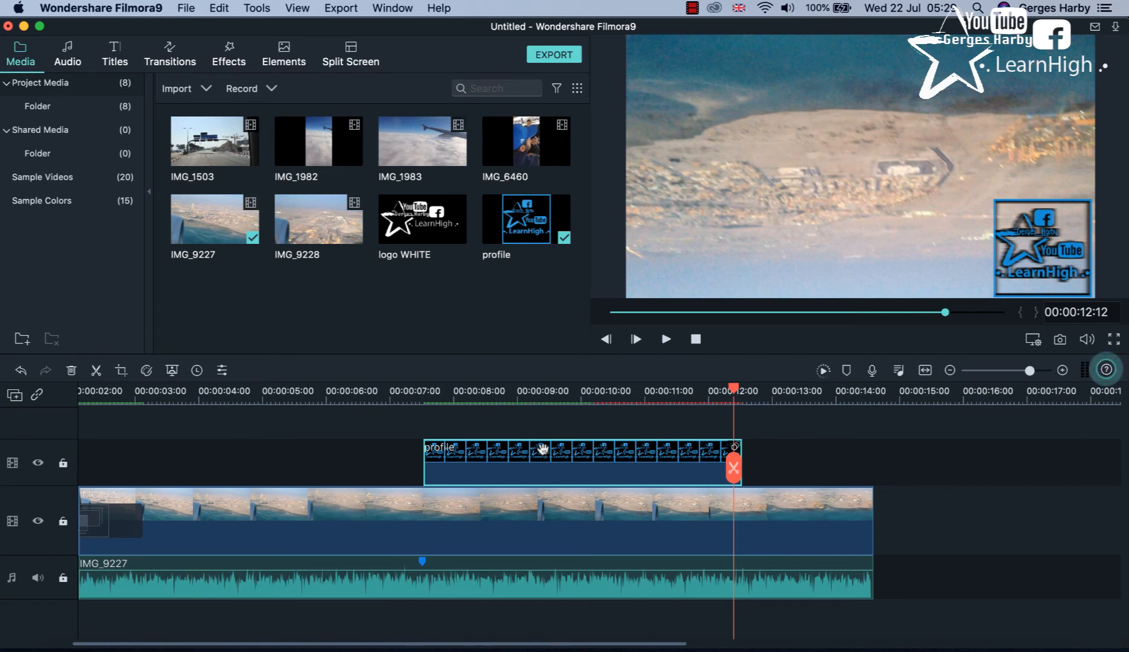
Delete the profile image from the track above IMG_9227
key(Delete)
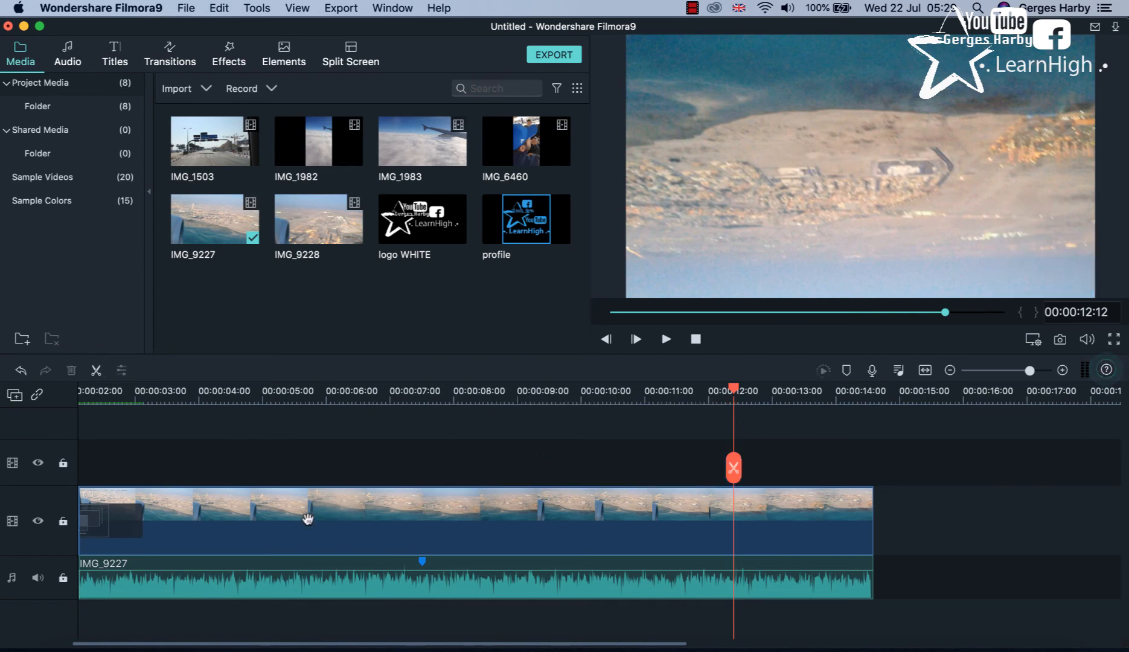
Examine the adjustment categories in the advanced color correction of the IMG_9227 clip and close it without changes
click(308, 518)
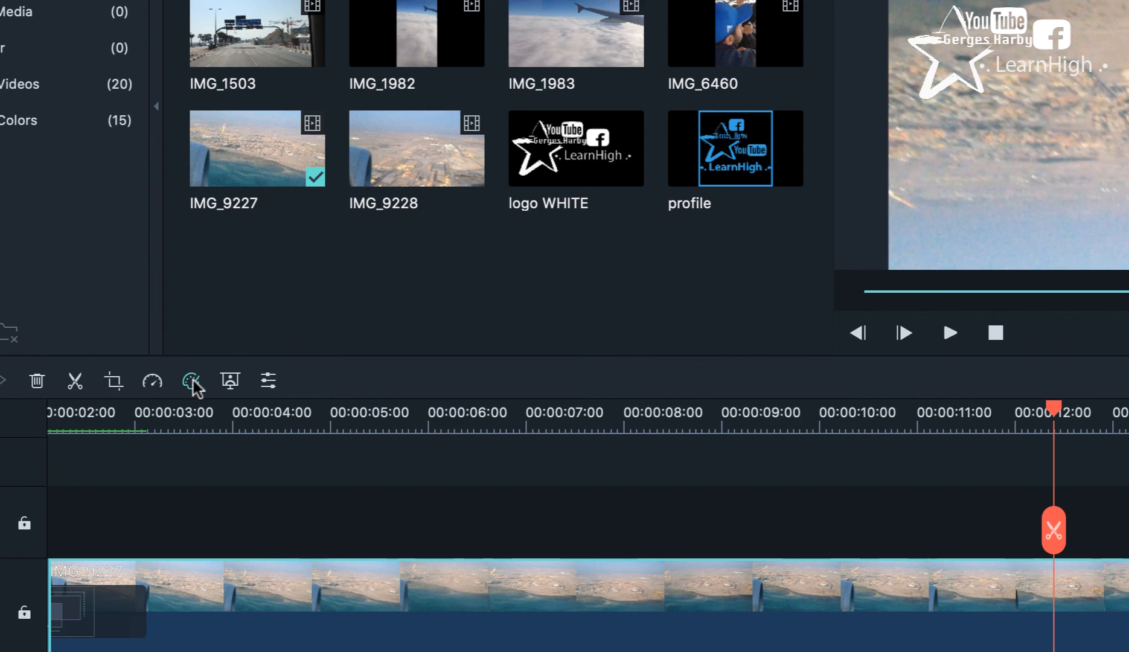
click(193, 382)
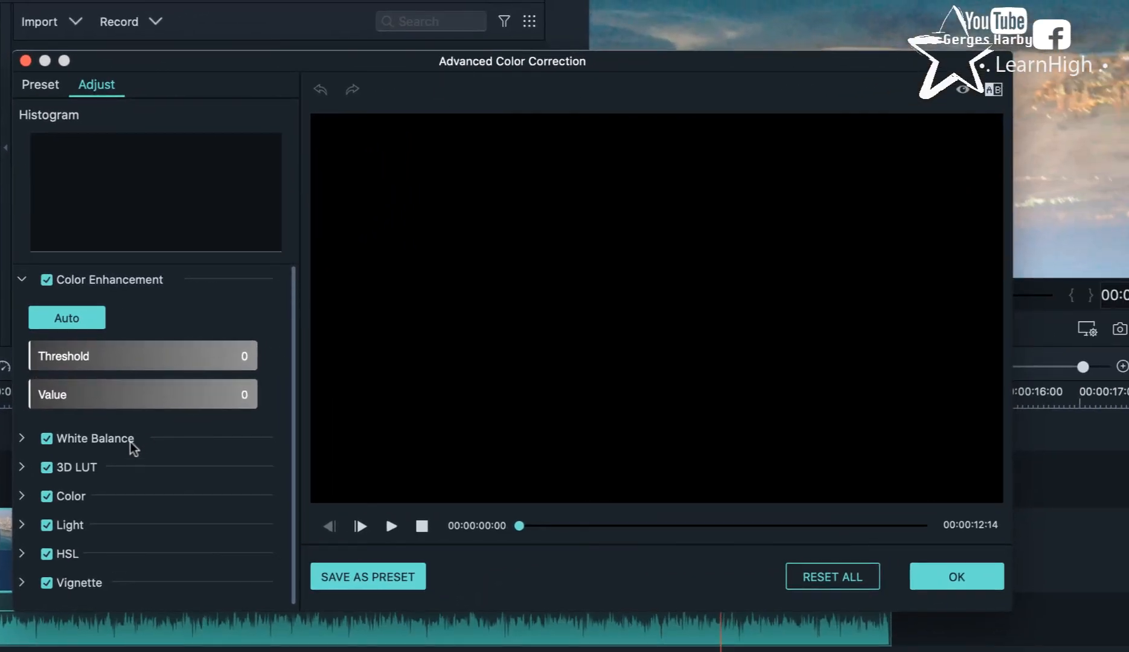
scroll(149, 419, down, 1)
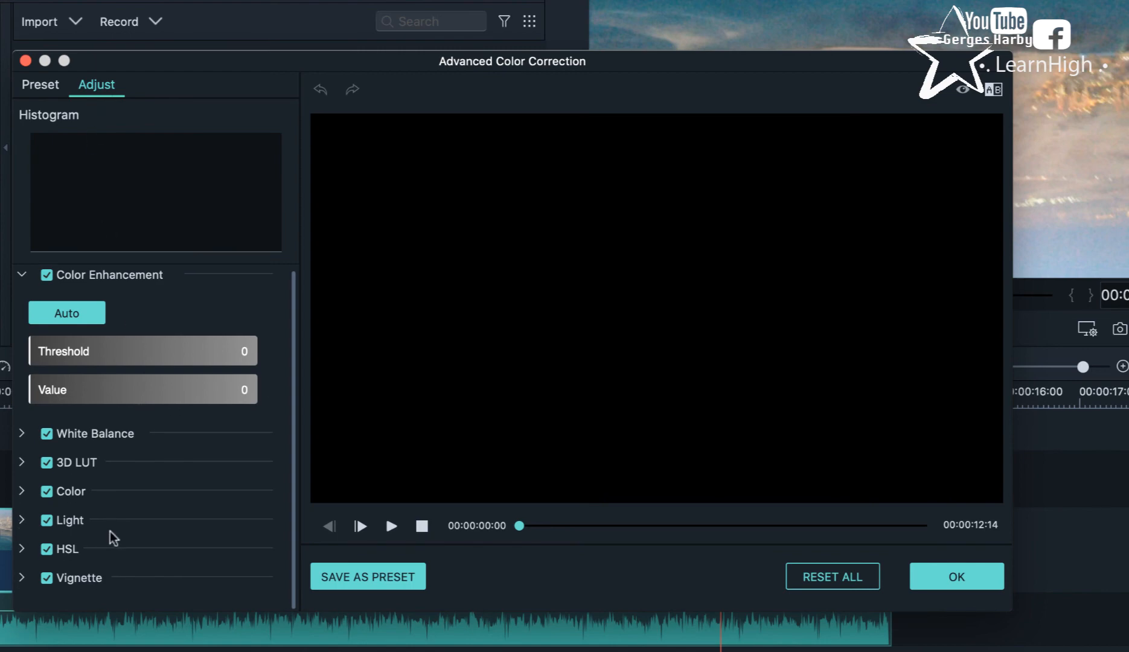
click(25, 60)
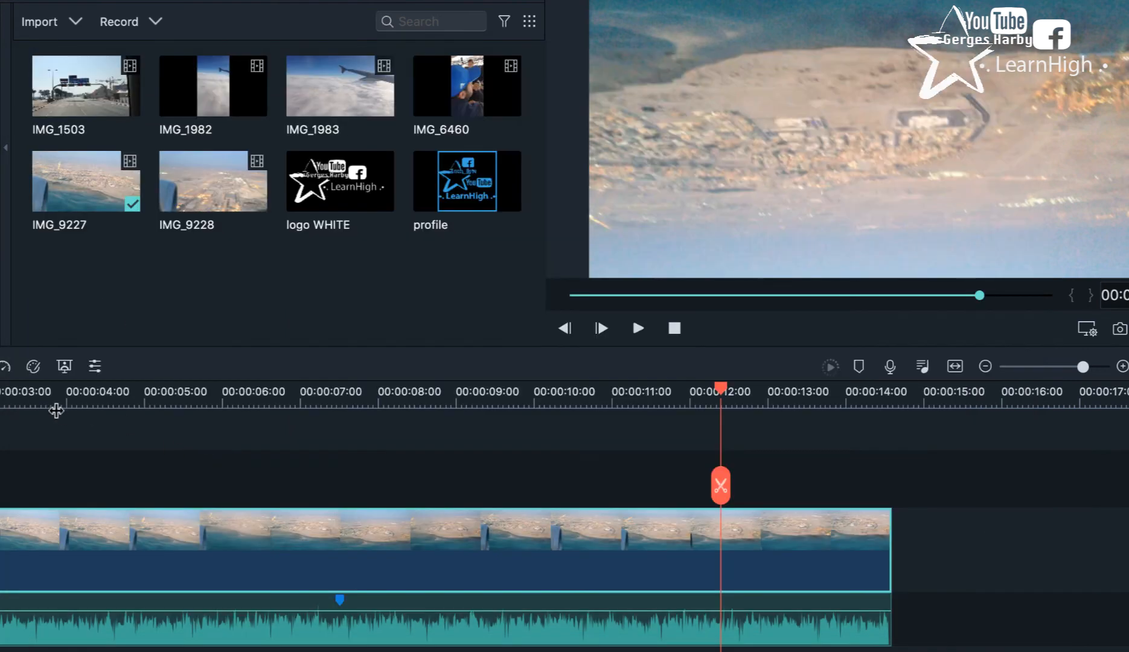
Set a custom speed of 8.99 for the IMG_9227 clip with Ripple Edit enabled
click(5, 365)
mouse_move(51, 416)
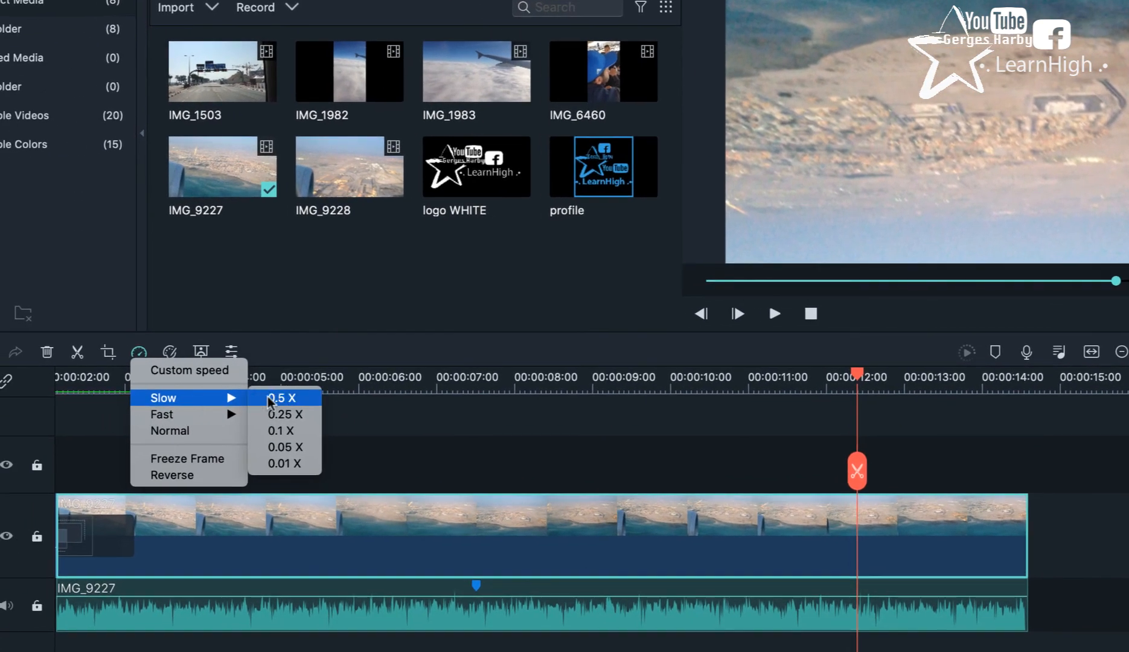
mouse_move(194, 421)
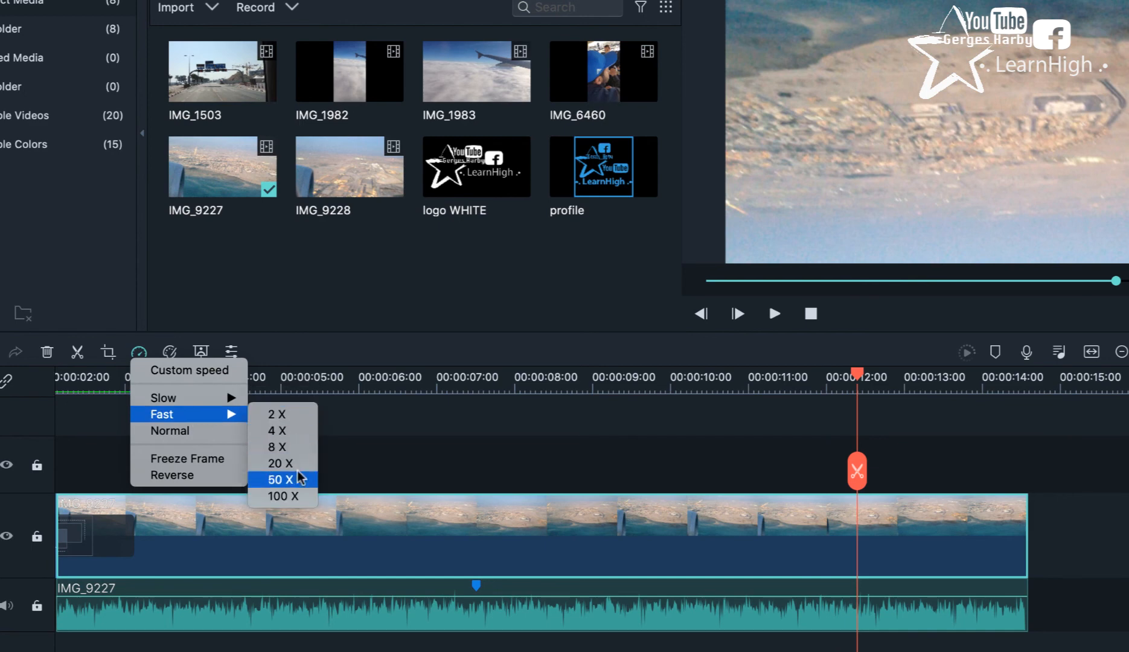
click(192, 370)
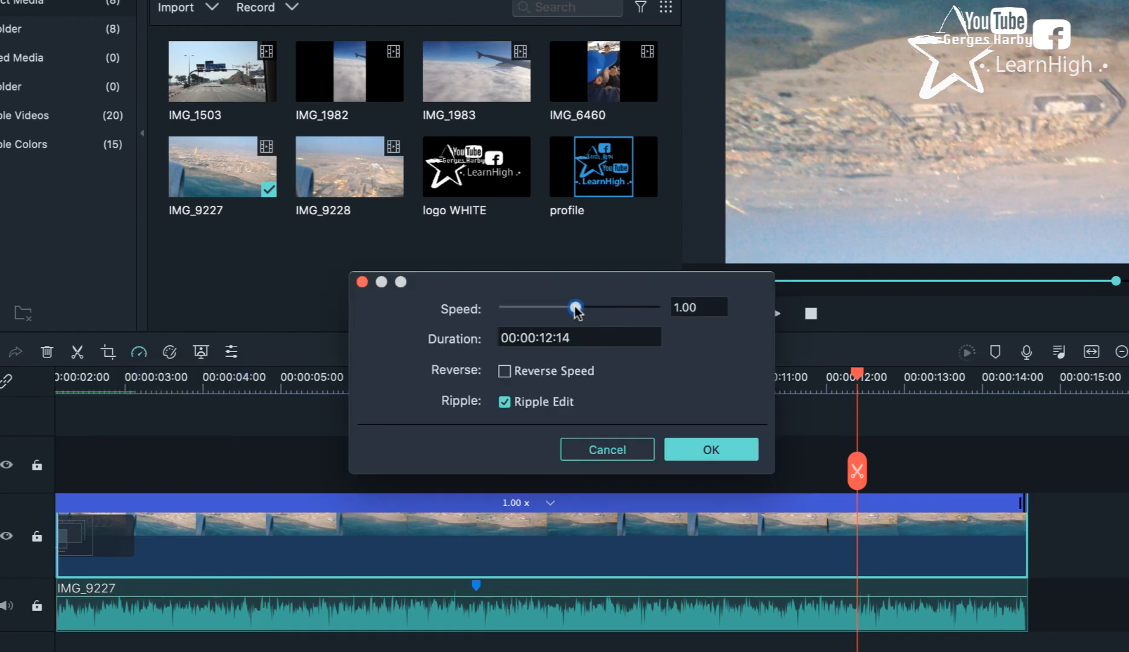
mouse_move(577, 310)
mouse_down()
mouse_move(504, 310)
mouse_move(645, 309)
mouse_move(581, 314)
mouse_up()
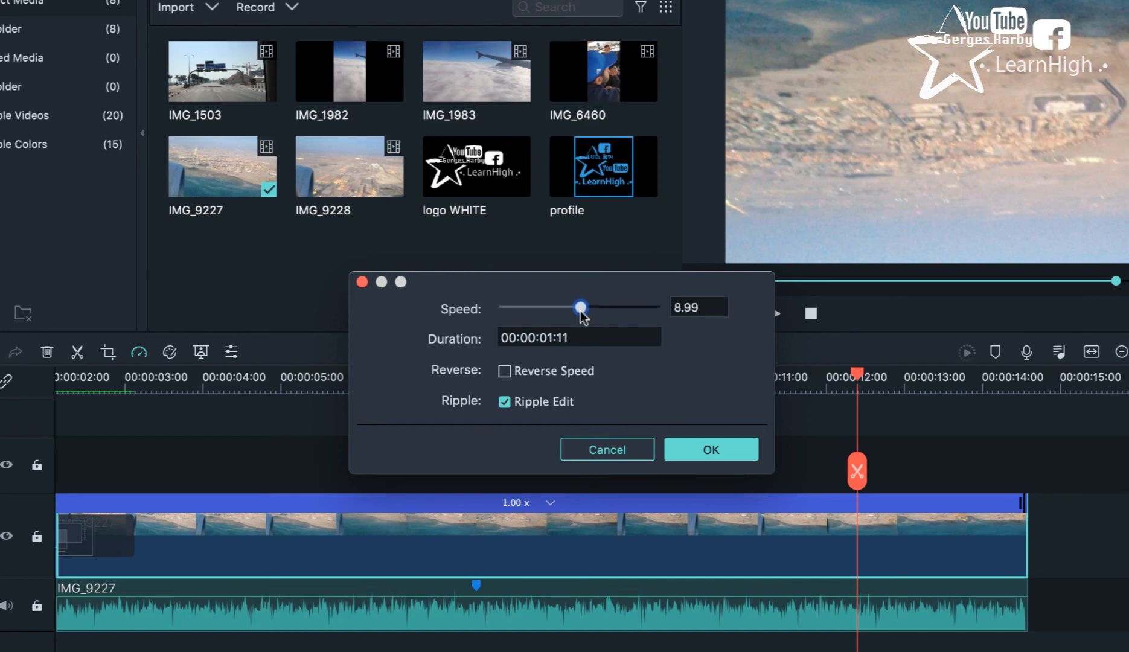
click(713, 450)
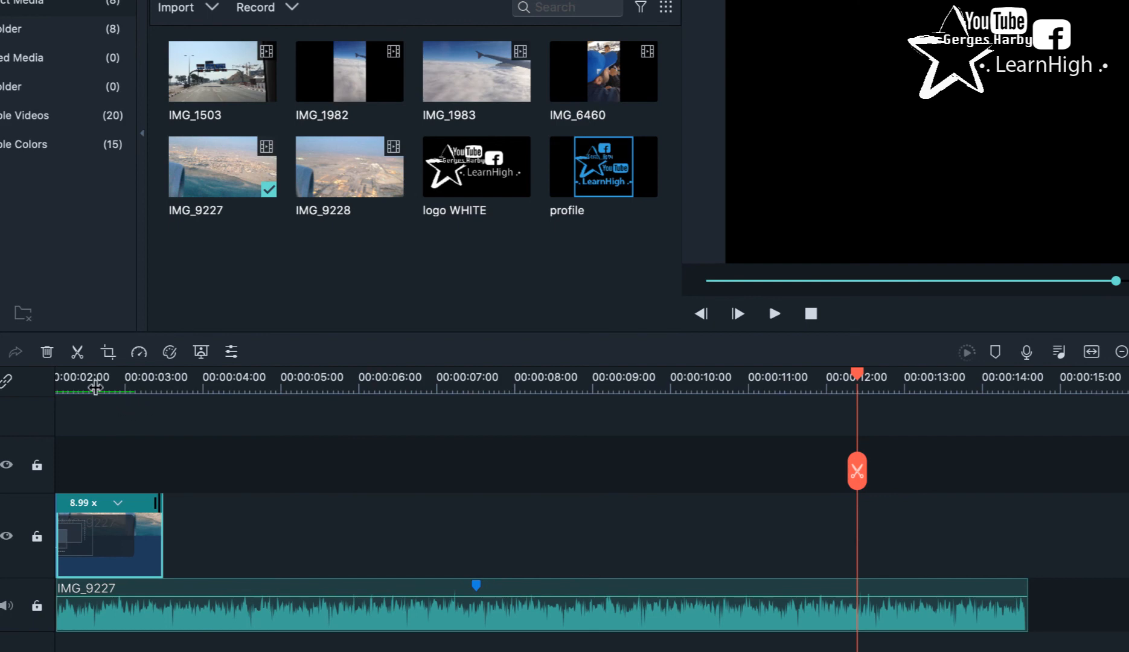
Play the sped-up IMG_9227 clip from near its start and undo the custom speed change
click(68, 373)
key(space)
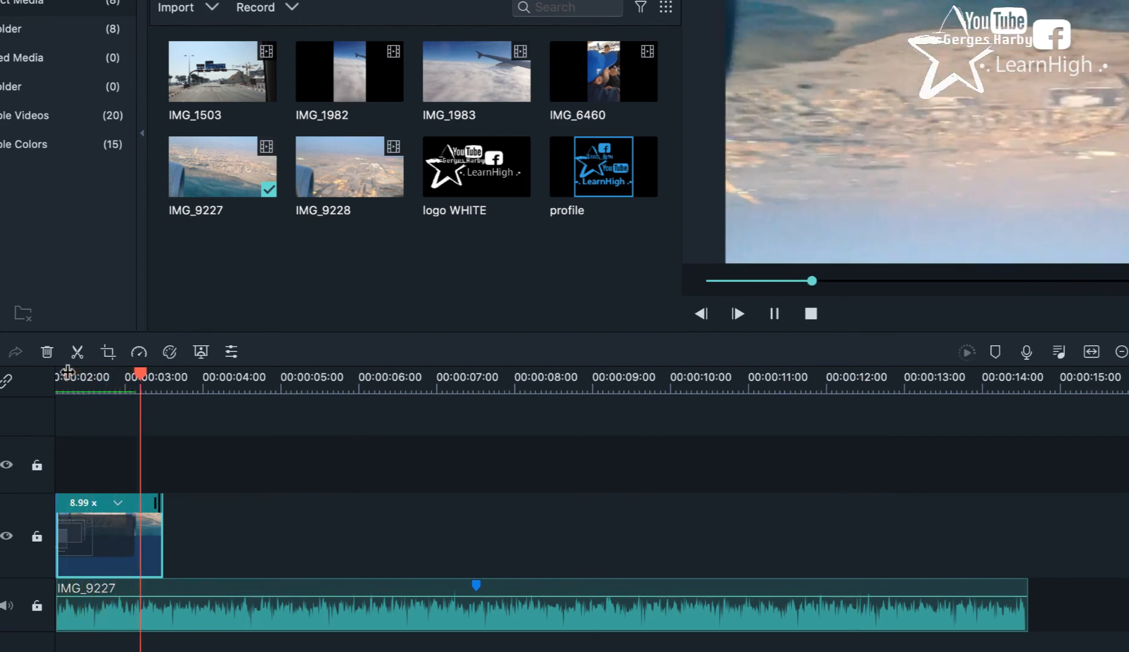
key(space)
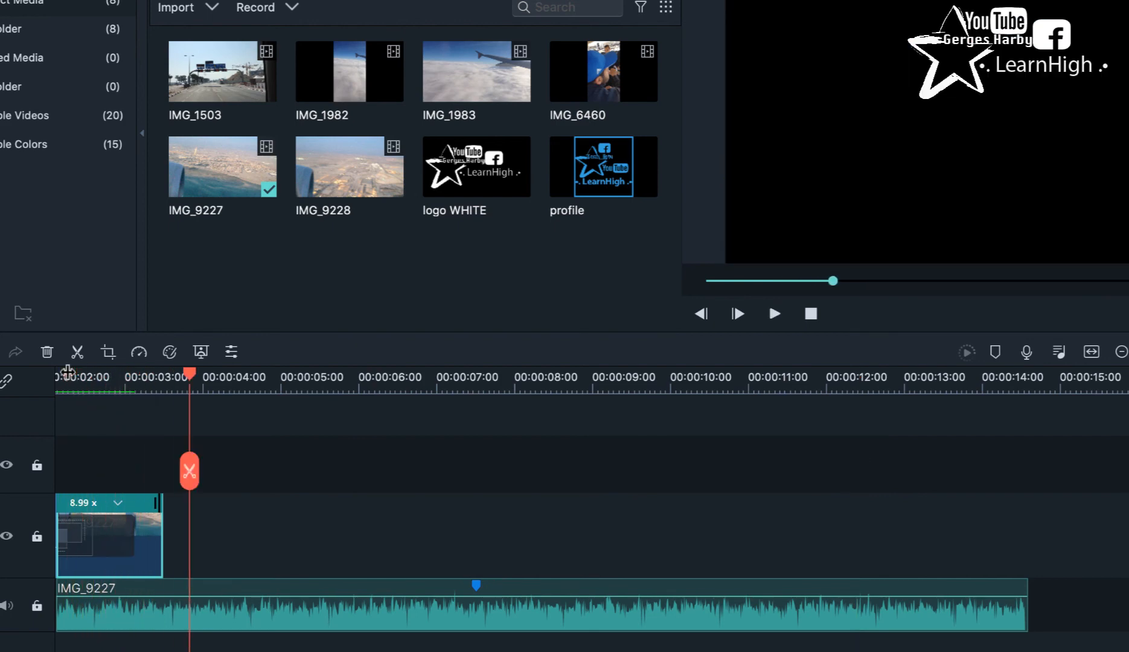
key(ctrl+z)
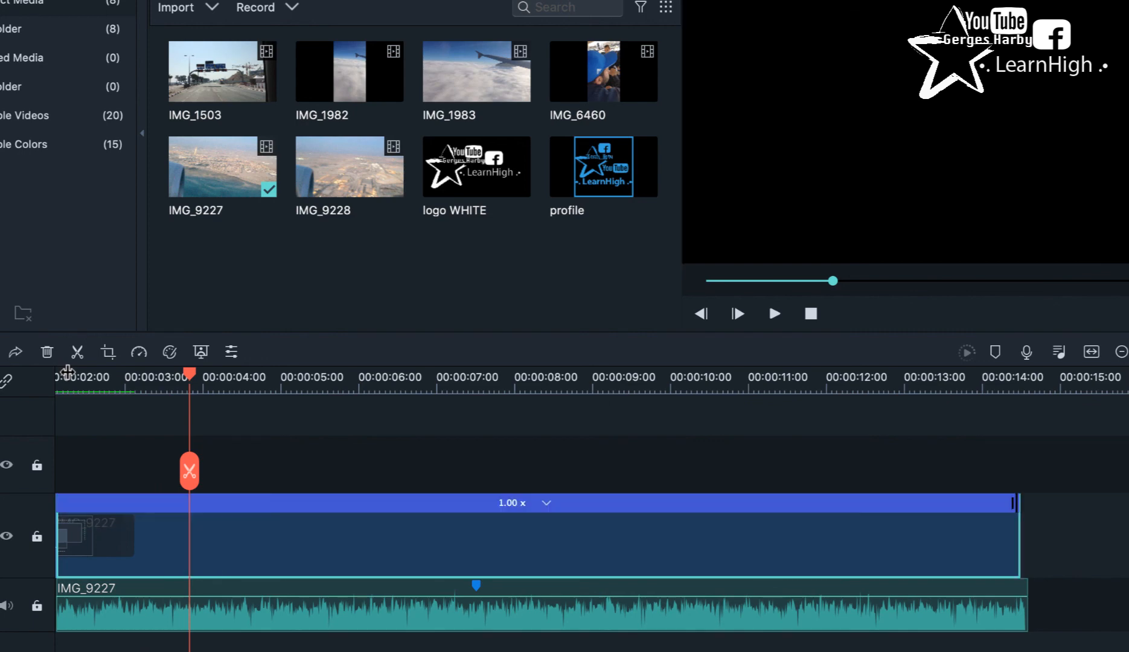
Apply the 4X fast speed to the IMG_9227 clip
click(143, 357)
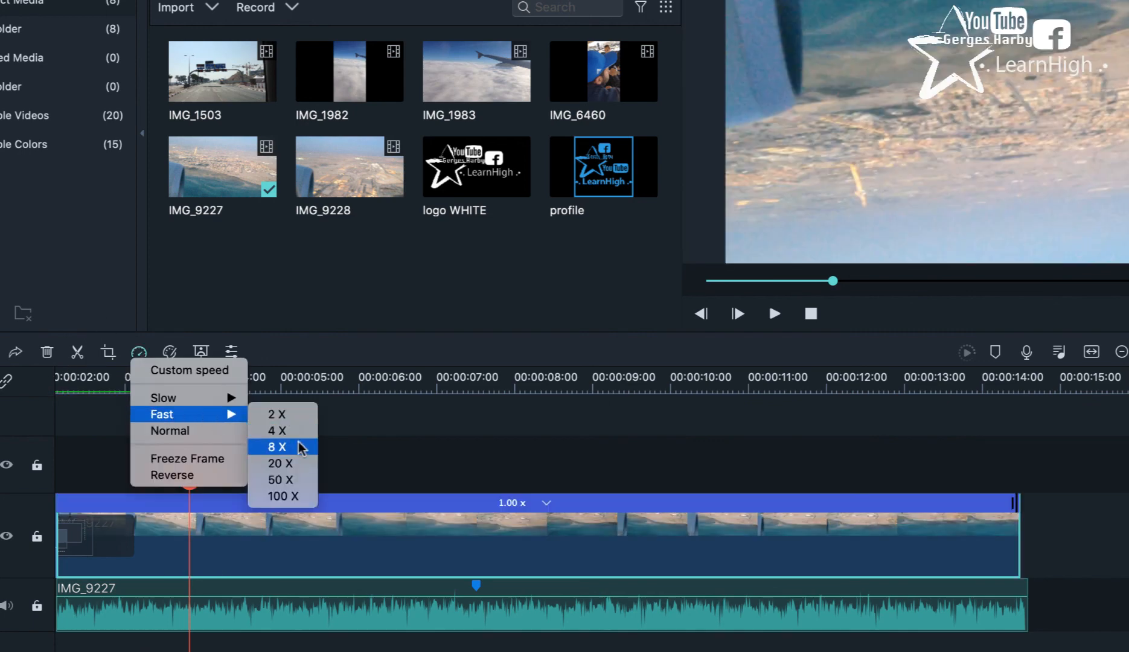
click(307, 432)
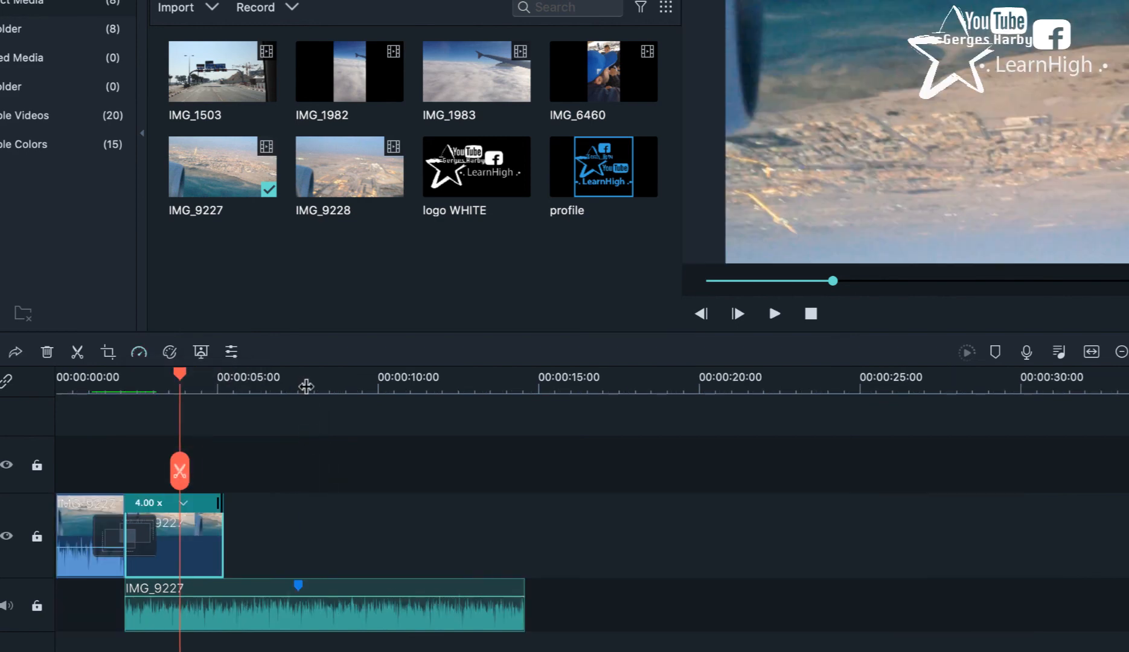
drag(306, 385, 355, 385)
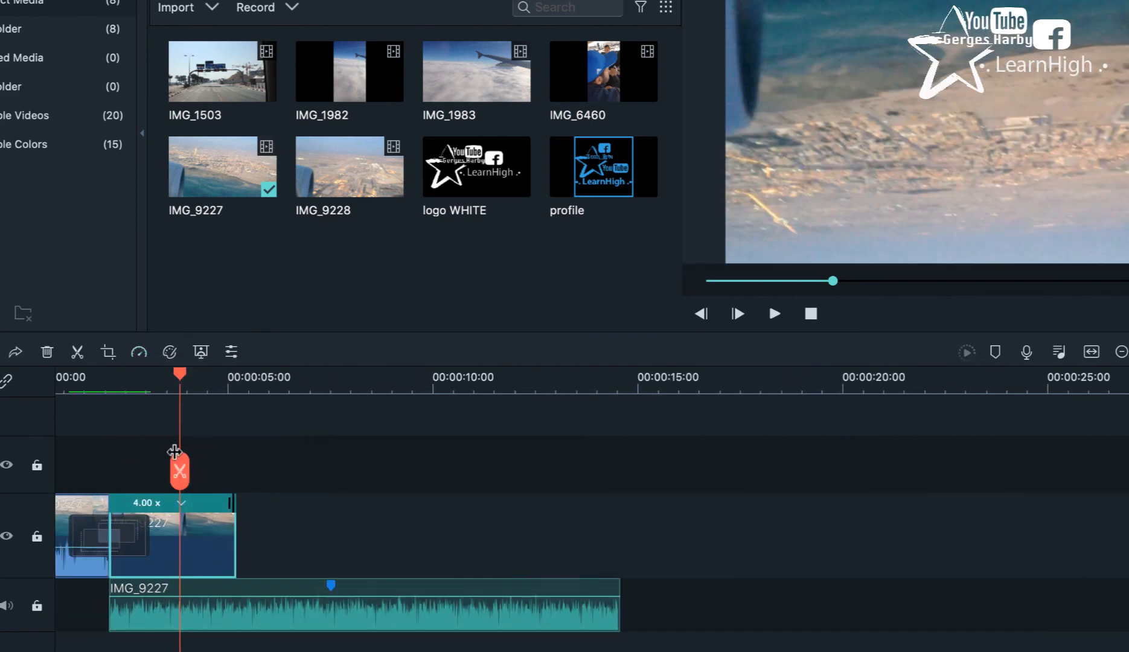
drag(169, 380, 202, 386)
scroll(211, 449, left, 3)
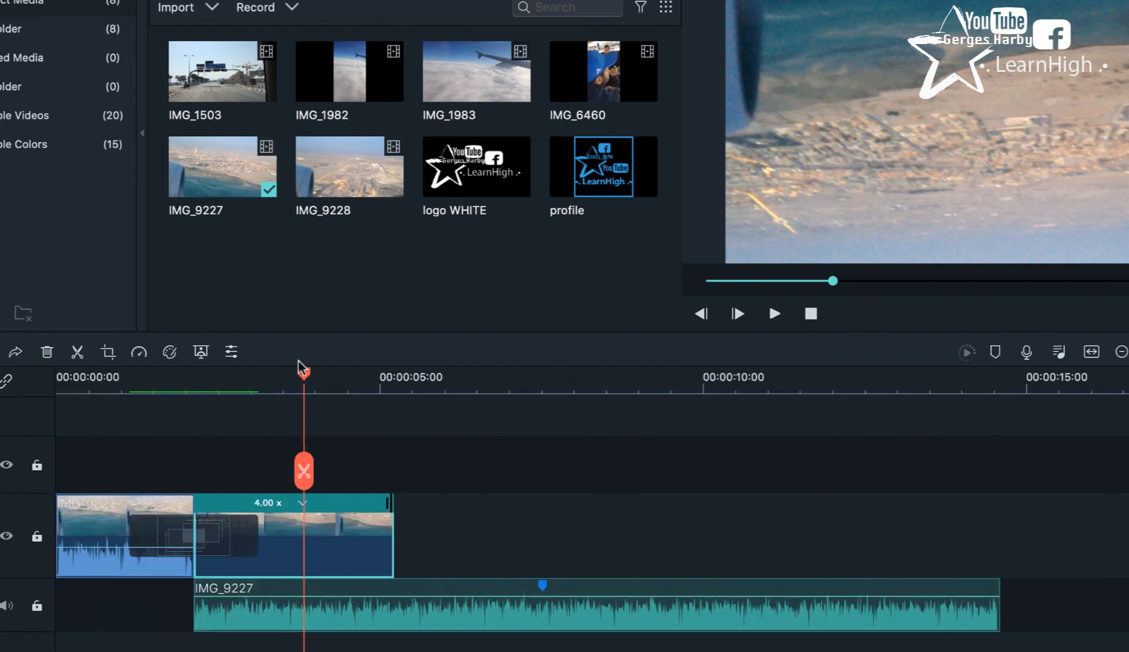
Preview playback of the 4X IMG_9227 clip from about 2.5 seconds to near its end
drag(303, 367, 220, 367)
key(space)
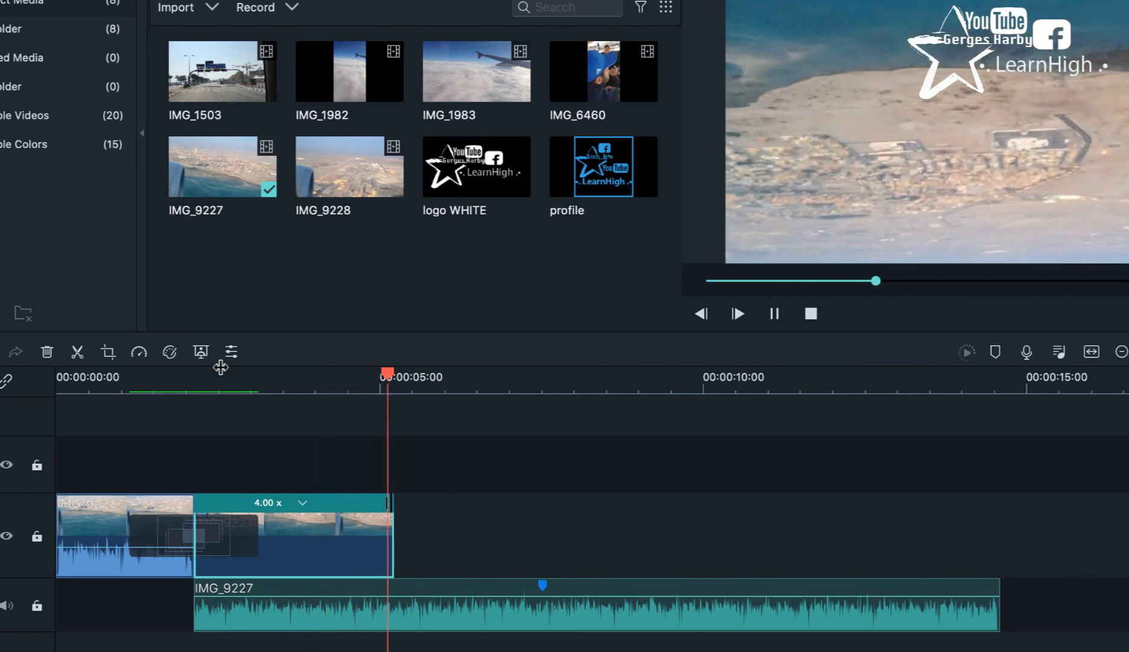
key(space)
Return the IMG_9227 clip to normal speed and add a marker to it at about 4.3 seconds
click(334, 382)
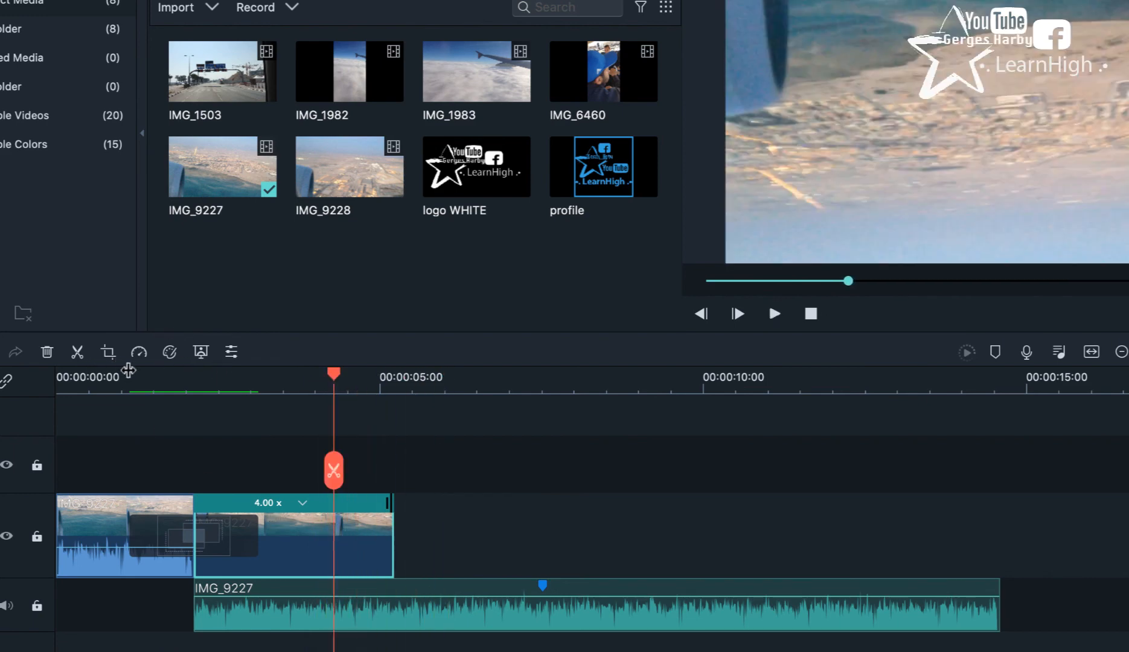
click(139, 352)
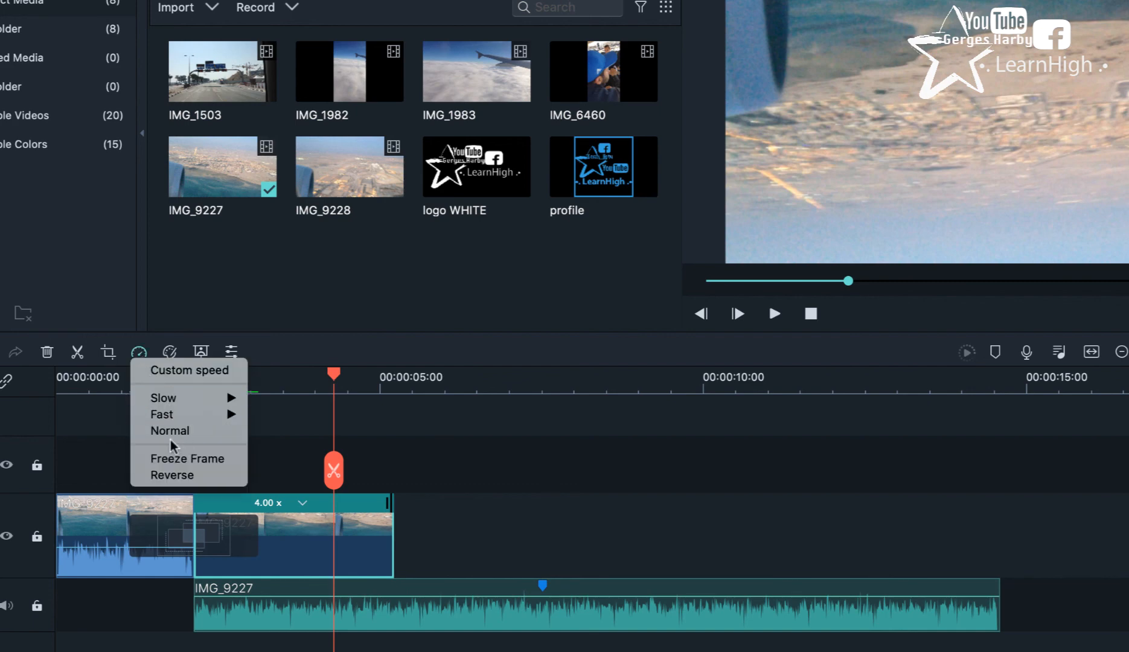
click(211, 432)
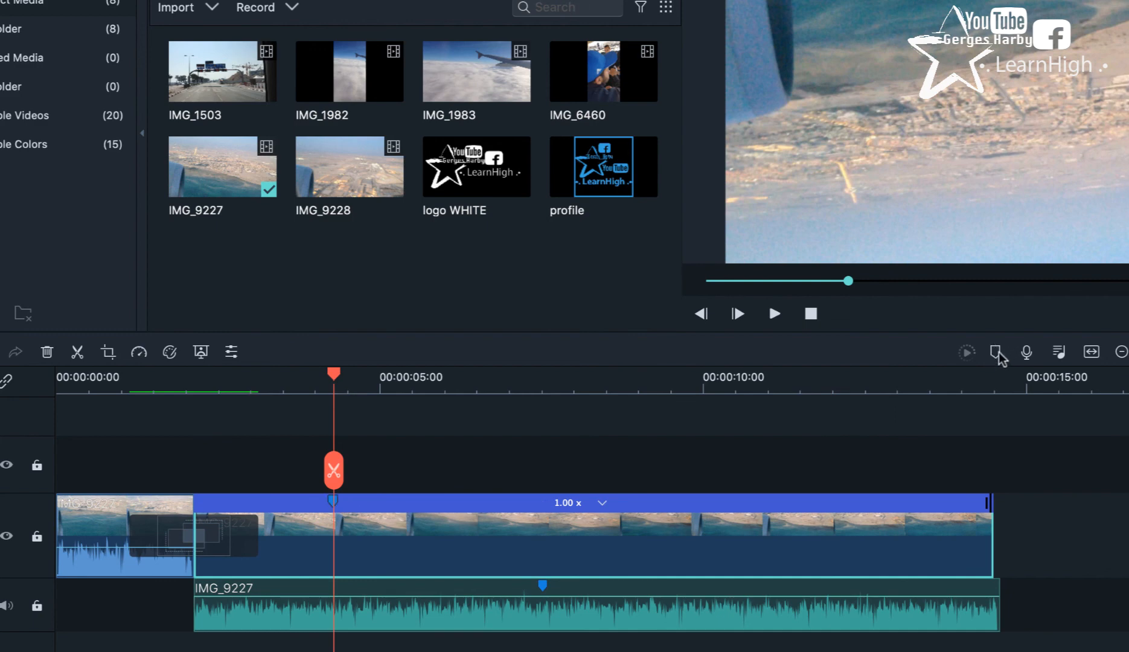
Add two more markers to the IMG_9227 clip, at about 8.4 and 9.3 seconds
drag(599, 379, 658, 372)
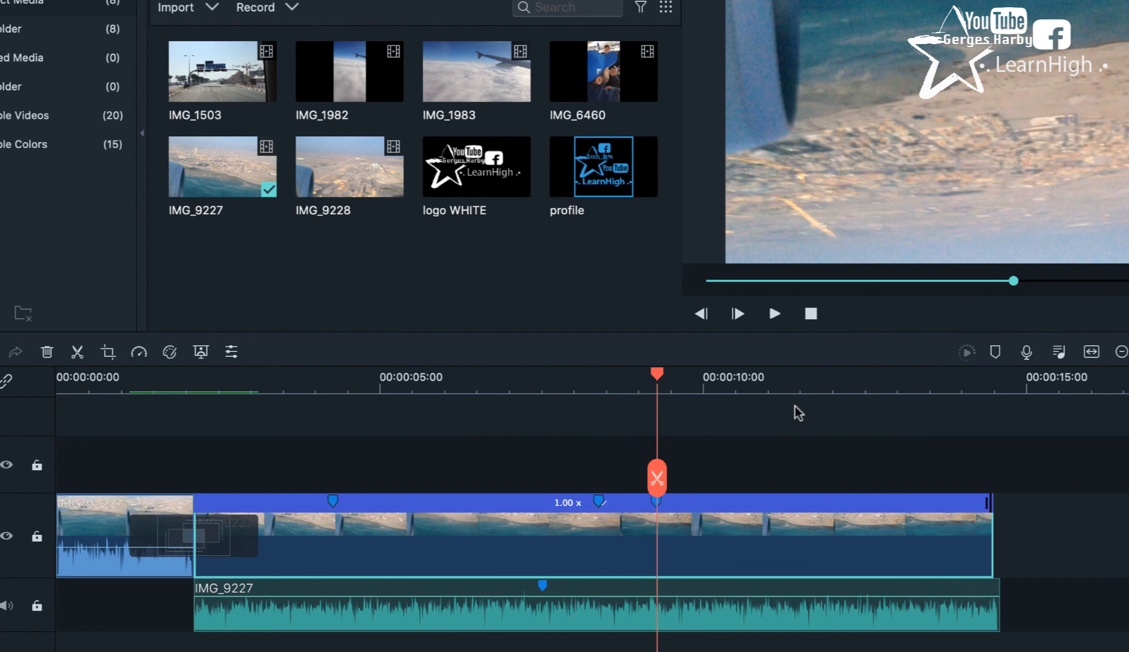
key(ctrl+equal)
key(ctrl+equal)
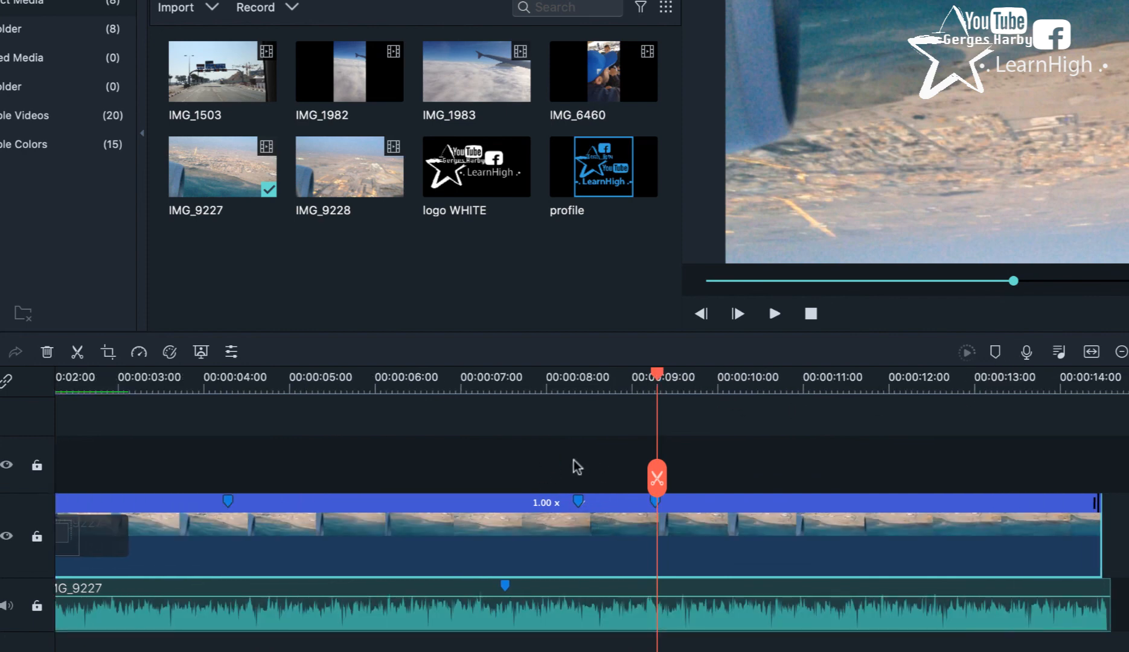
Place the playhead at about 9.6 seconds, choose AK5370 as the audio recording device, and close the recorder without recording
click(686, 514)
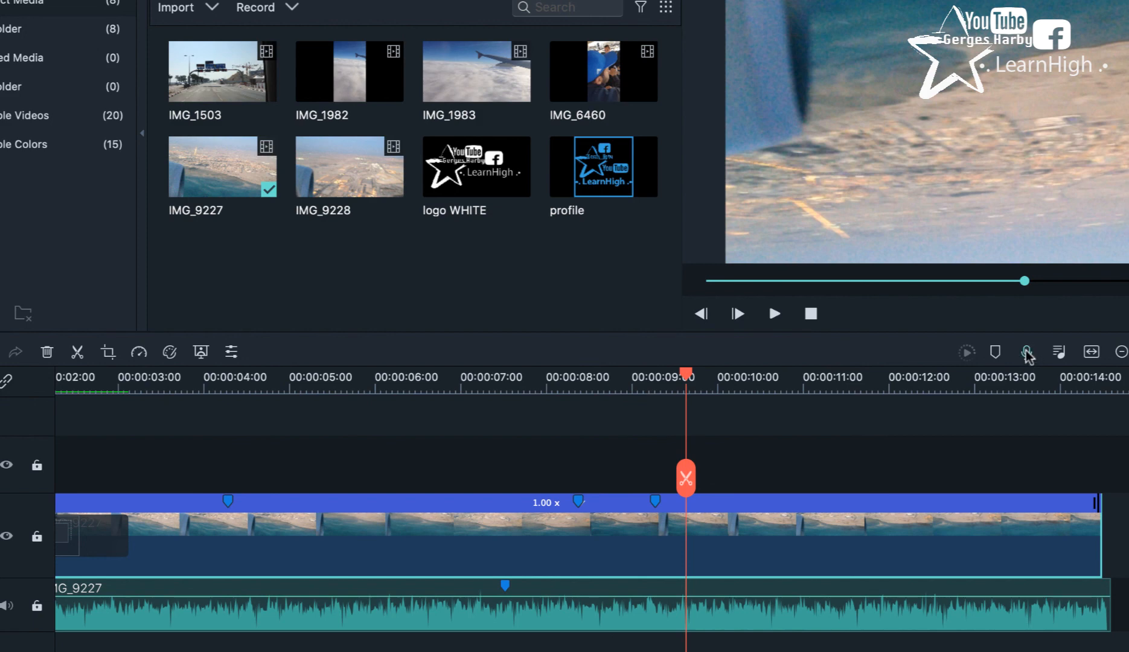
click(1027, 352)
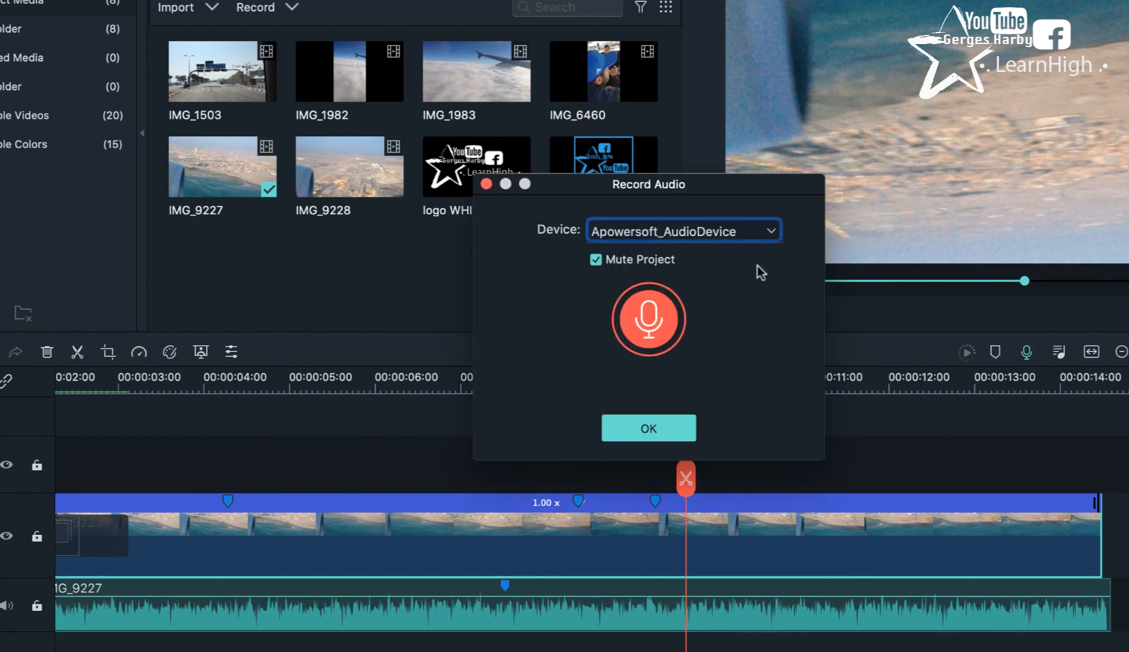
click(686, 233)
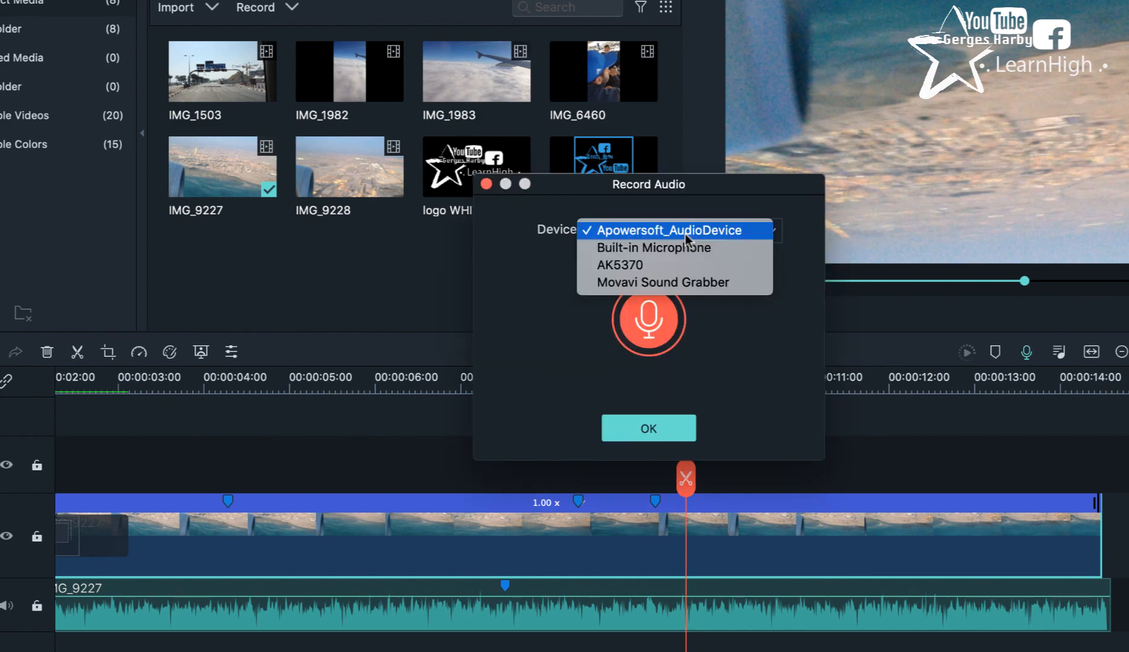
click(761, 265)
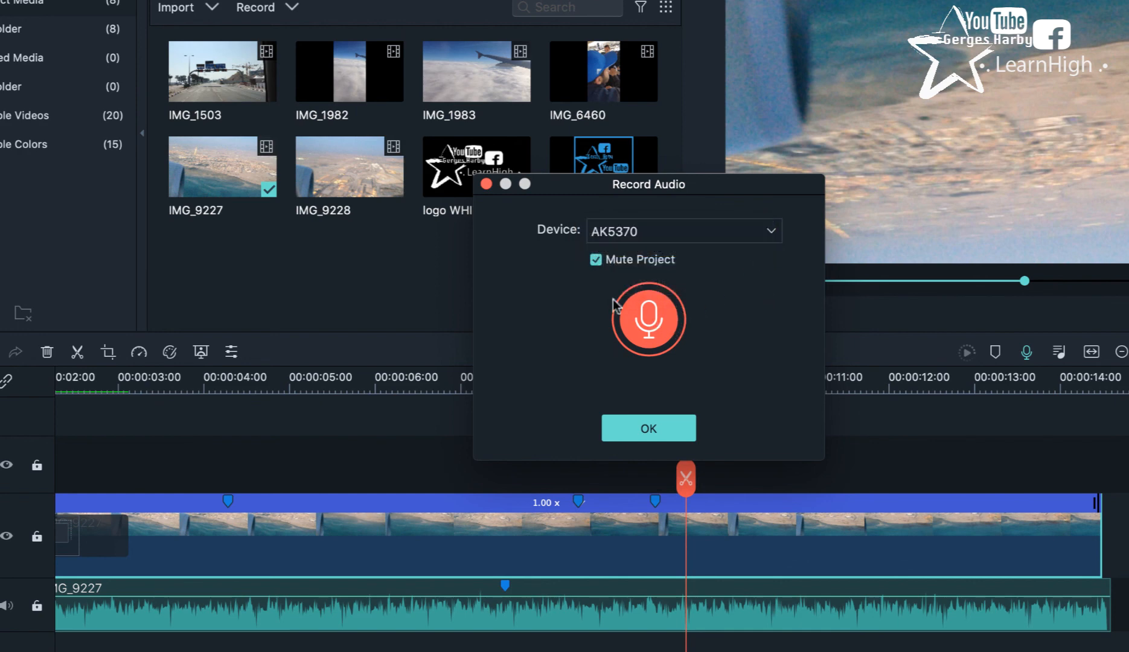
click(655, 436)
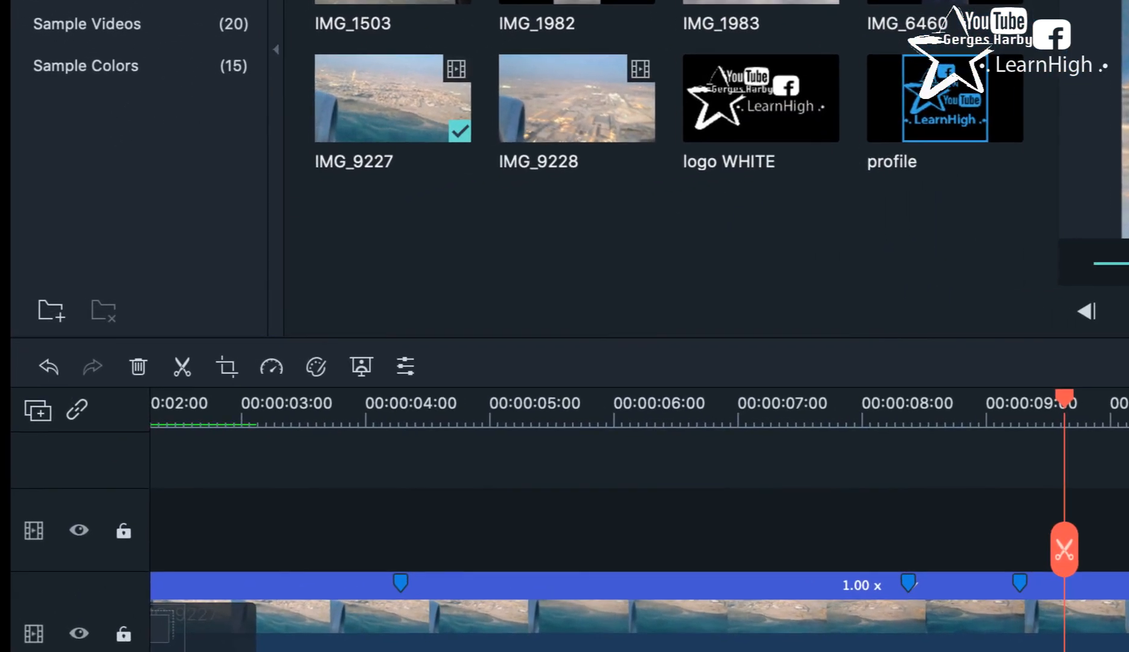
Crop the IMG_9227 clip to its upper-right area, about 1167 x 870, with a custom ratio
click(226, 367)
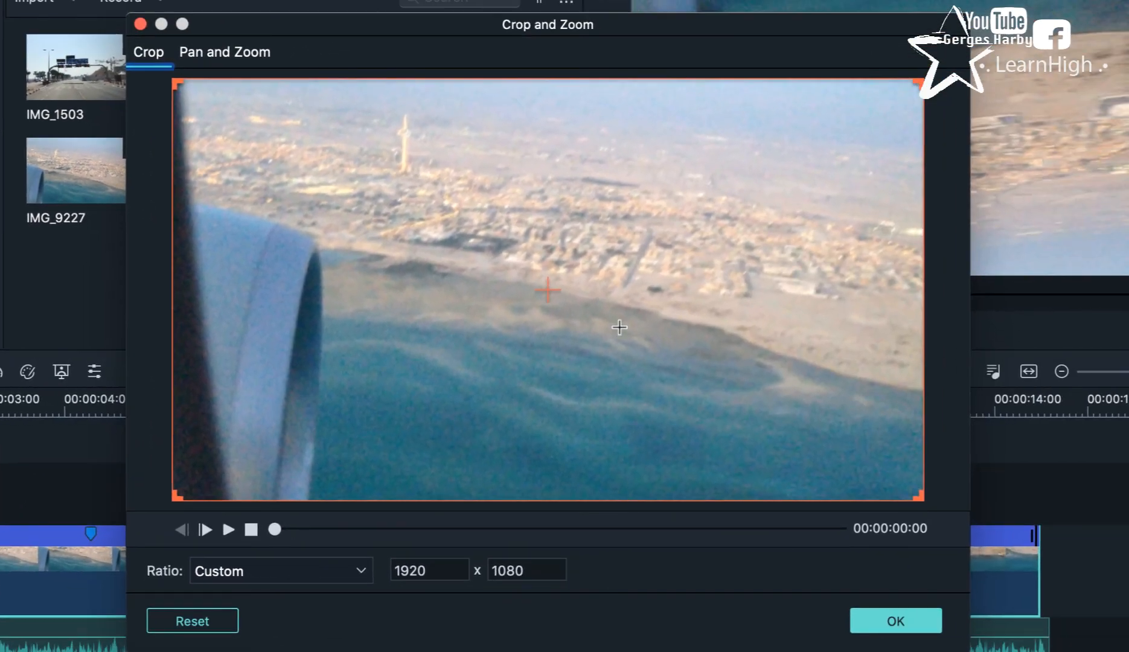
drag(174, 499, 468, 417)
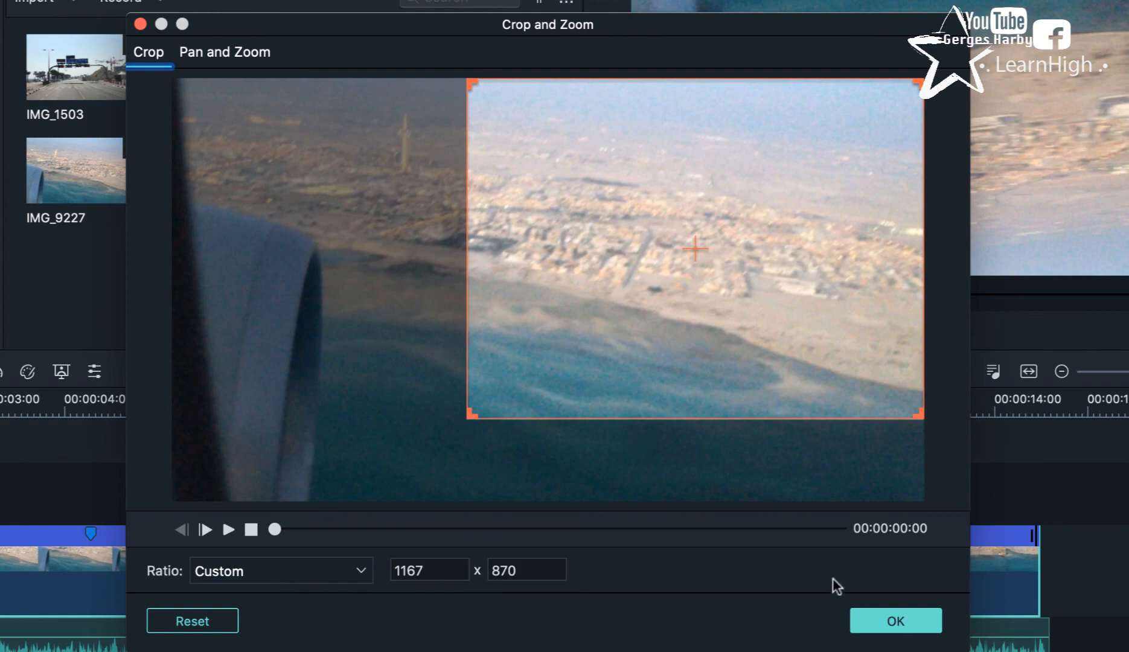
click(900, 630)
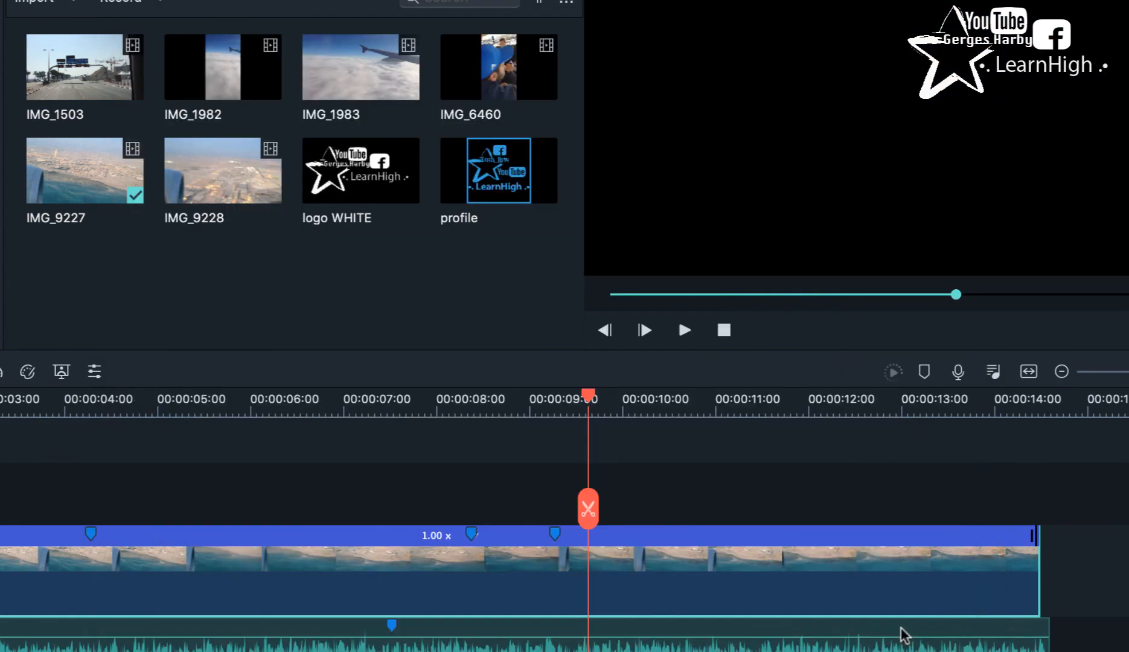